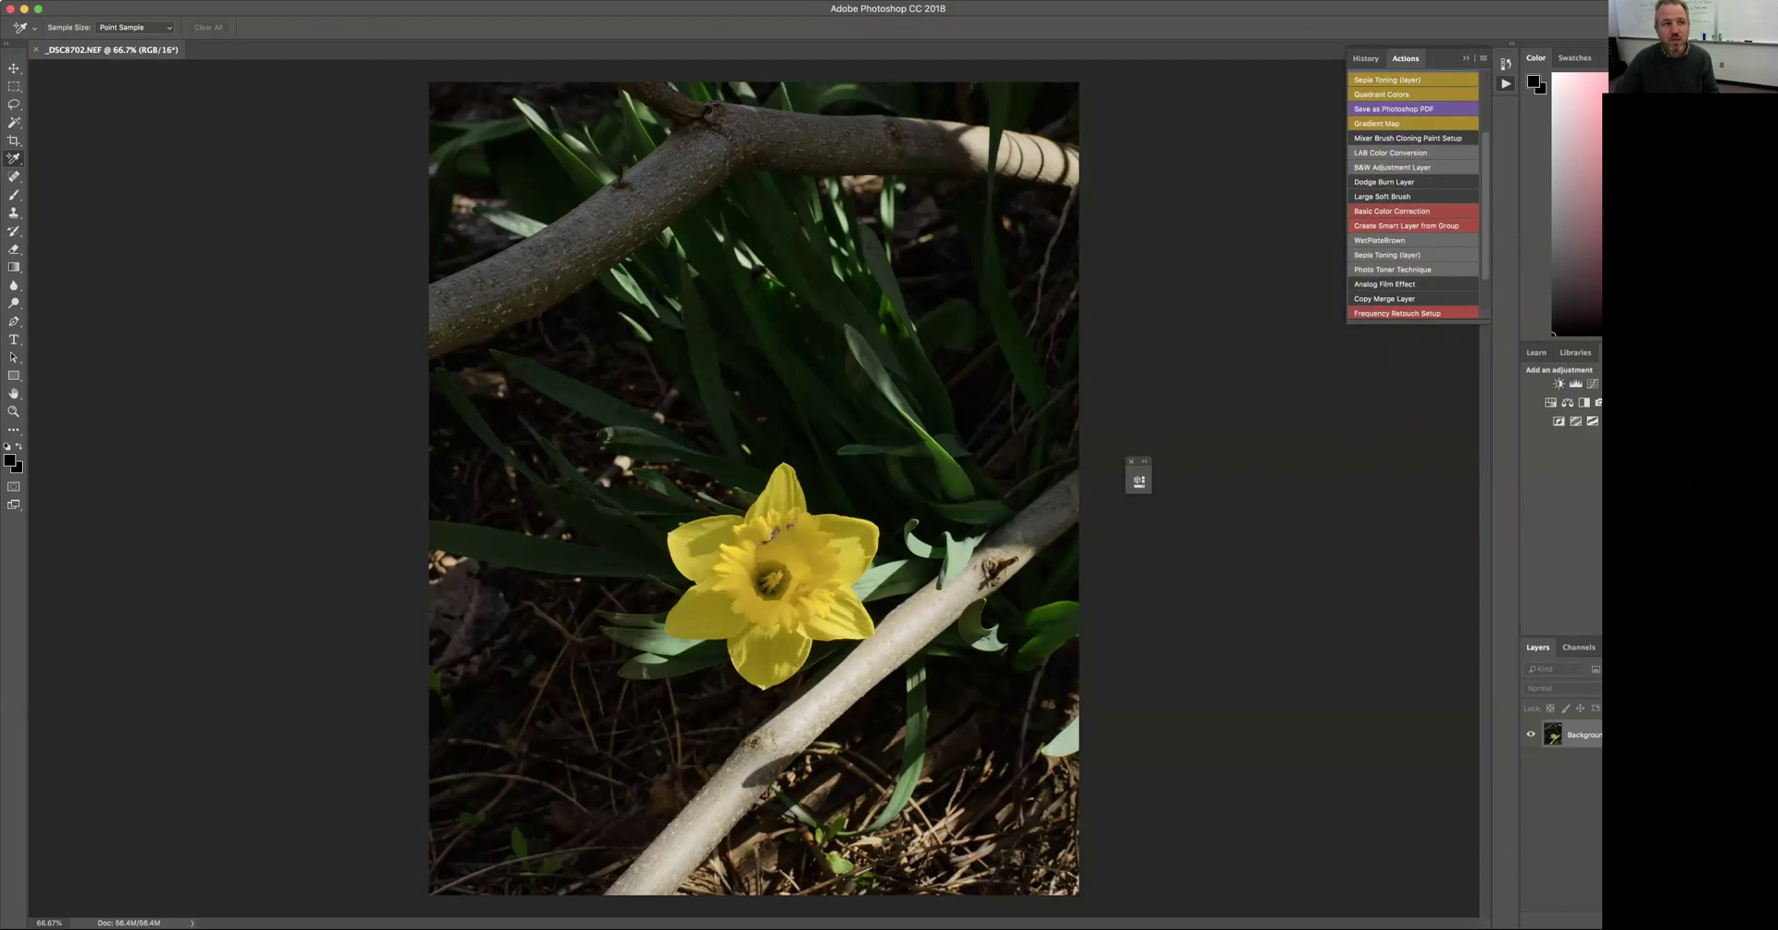
- Duplicate the Background layer as Background copy and run the Basic Color Correction action
click(232, 1)
click(259, 49)
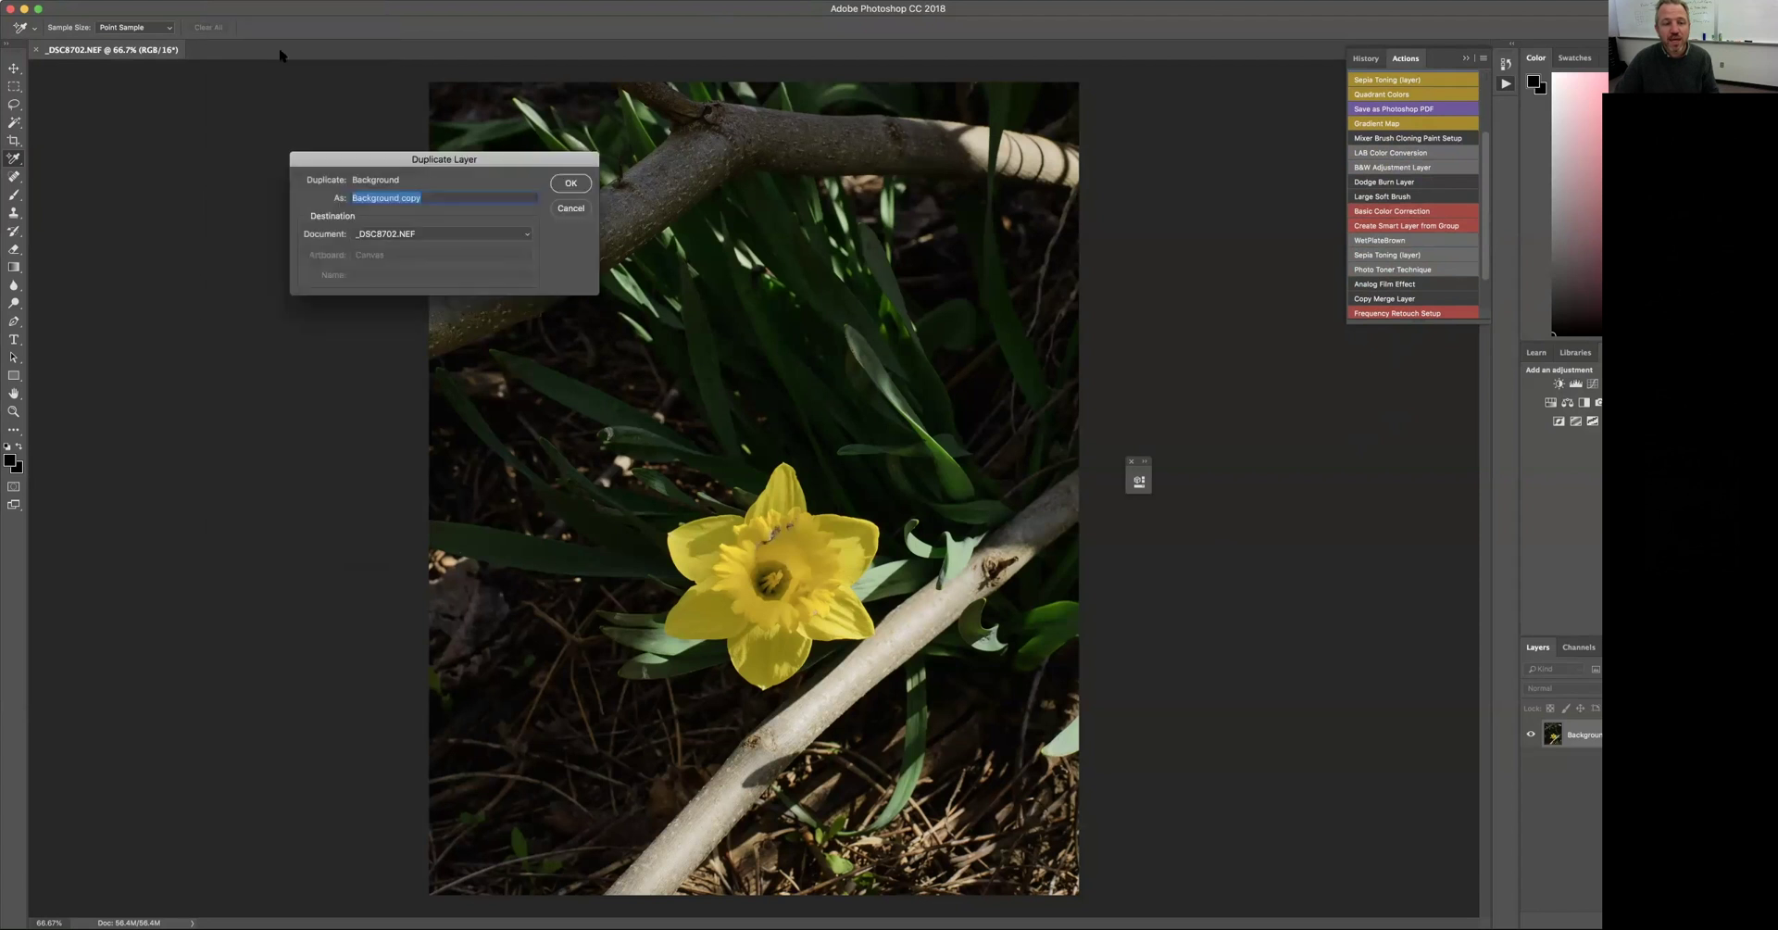
click(570, 183)
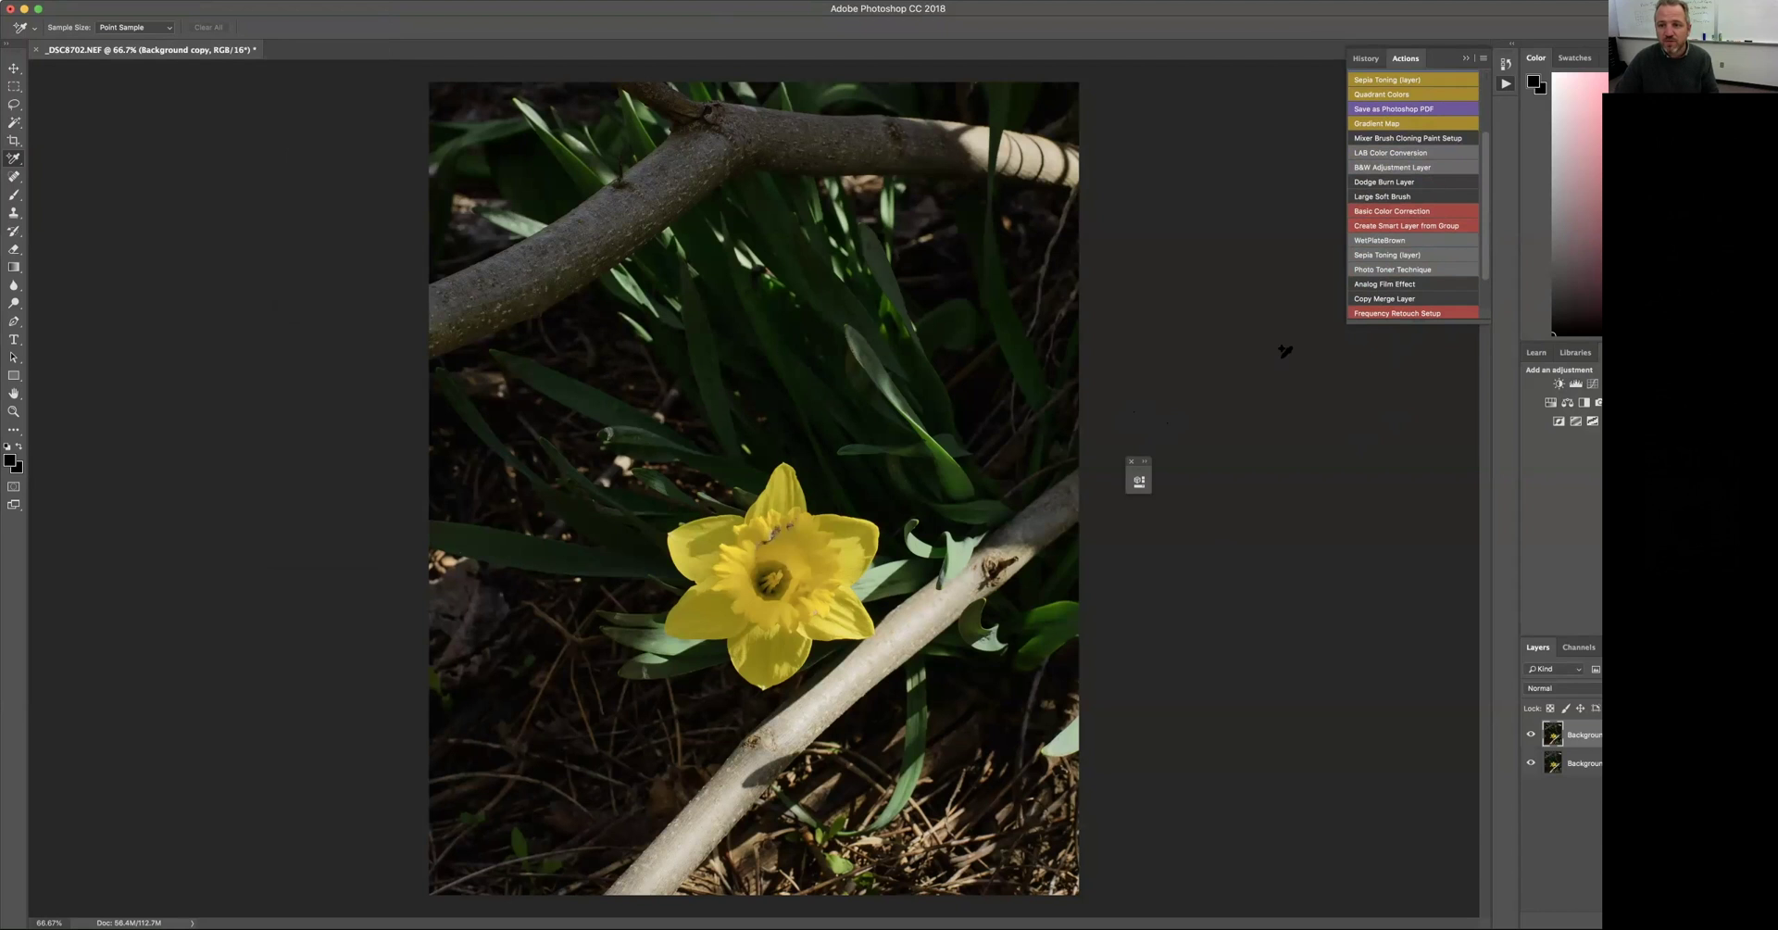
click(1381, 211)
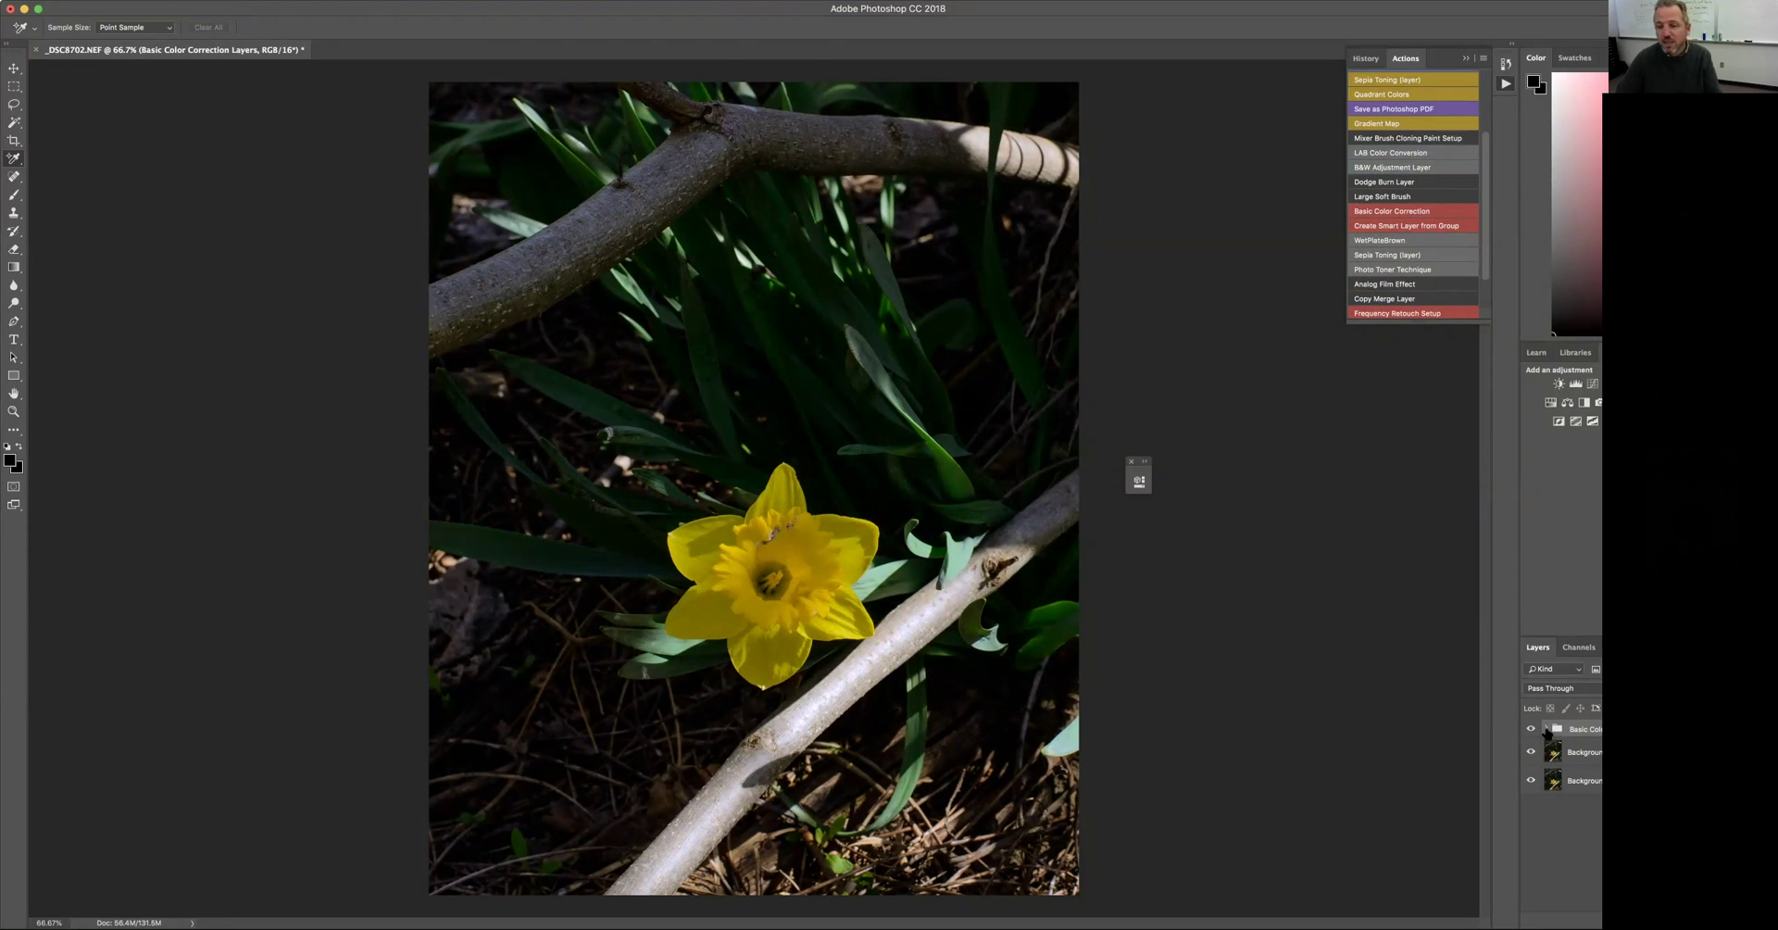
- Compare the image with and without the Basic Color Correction Layers group
click(1531, 731)
click(1531, 729)
click(1530, 729)
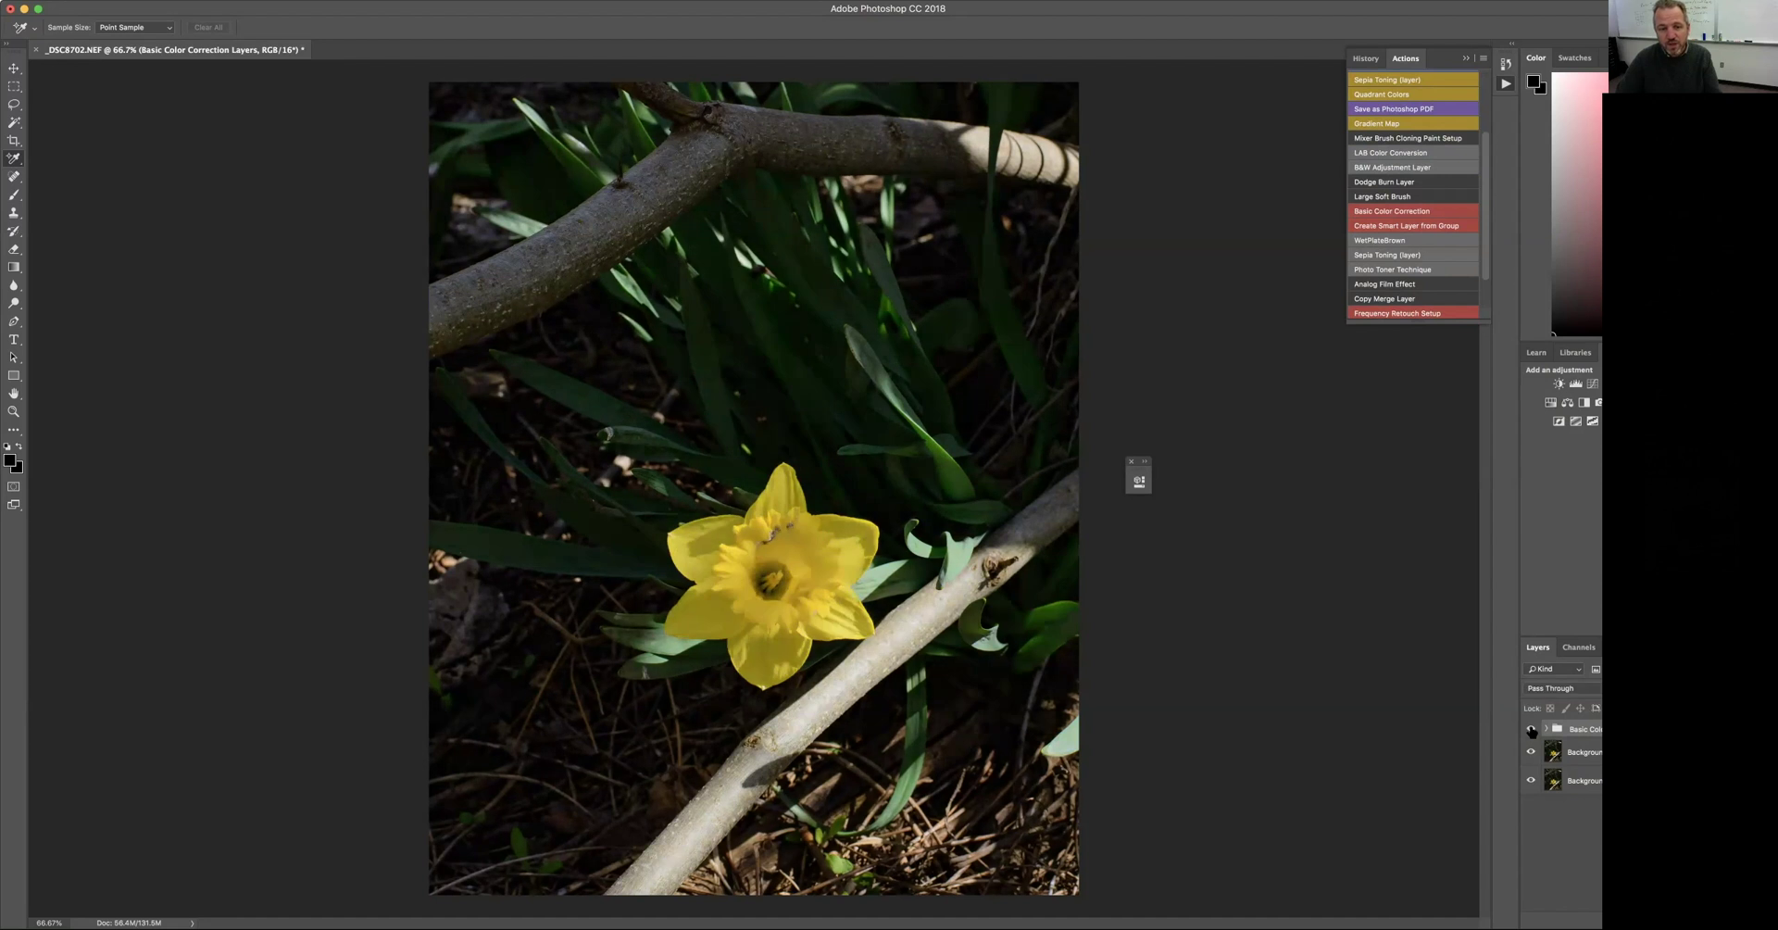
click(1530, 730)
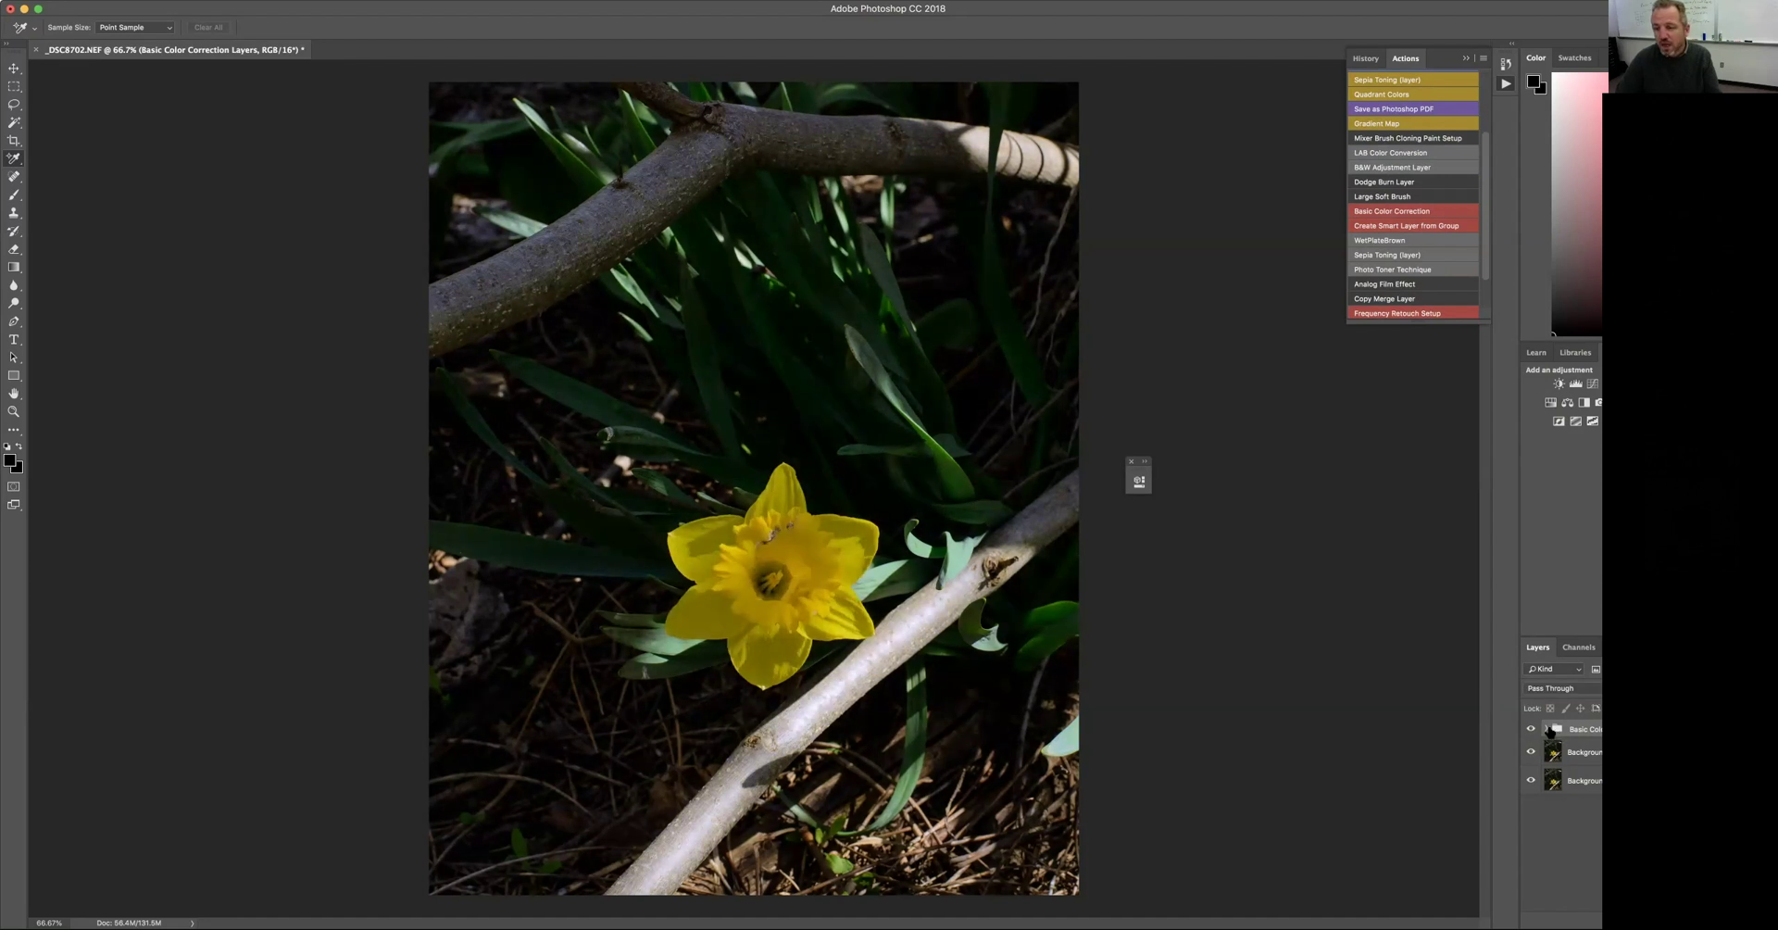
- Expand the Basic Color Correction Layers group and hide its Color Balance, Black & White and Highlight Burn layers
click(1546, 729)
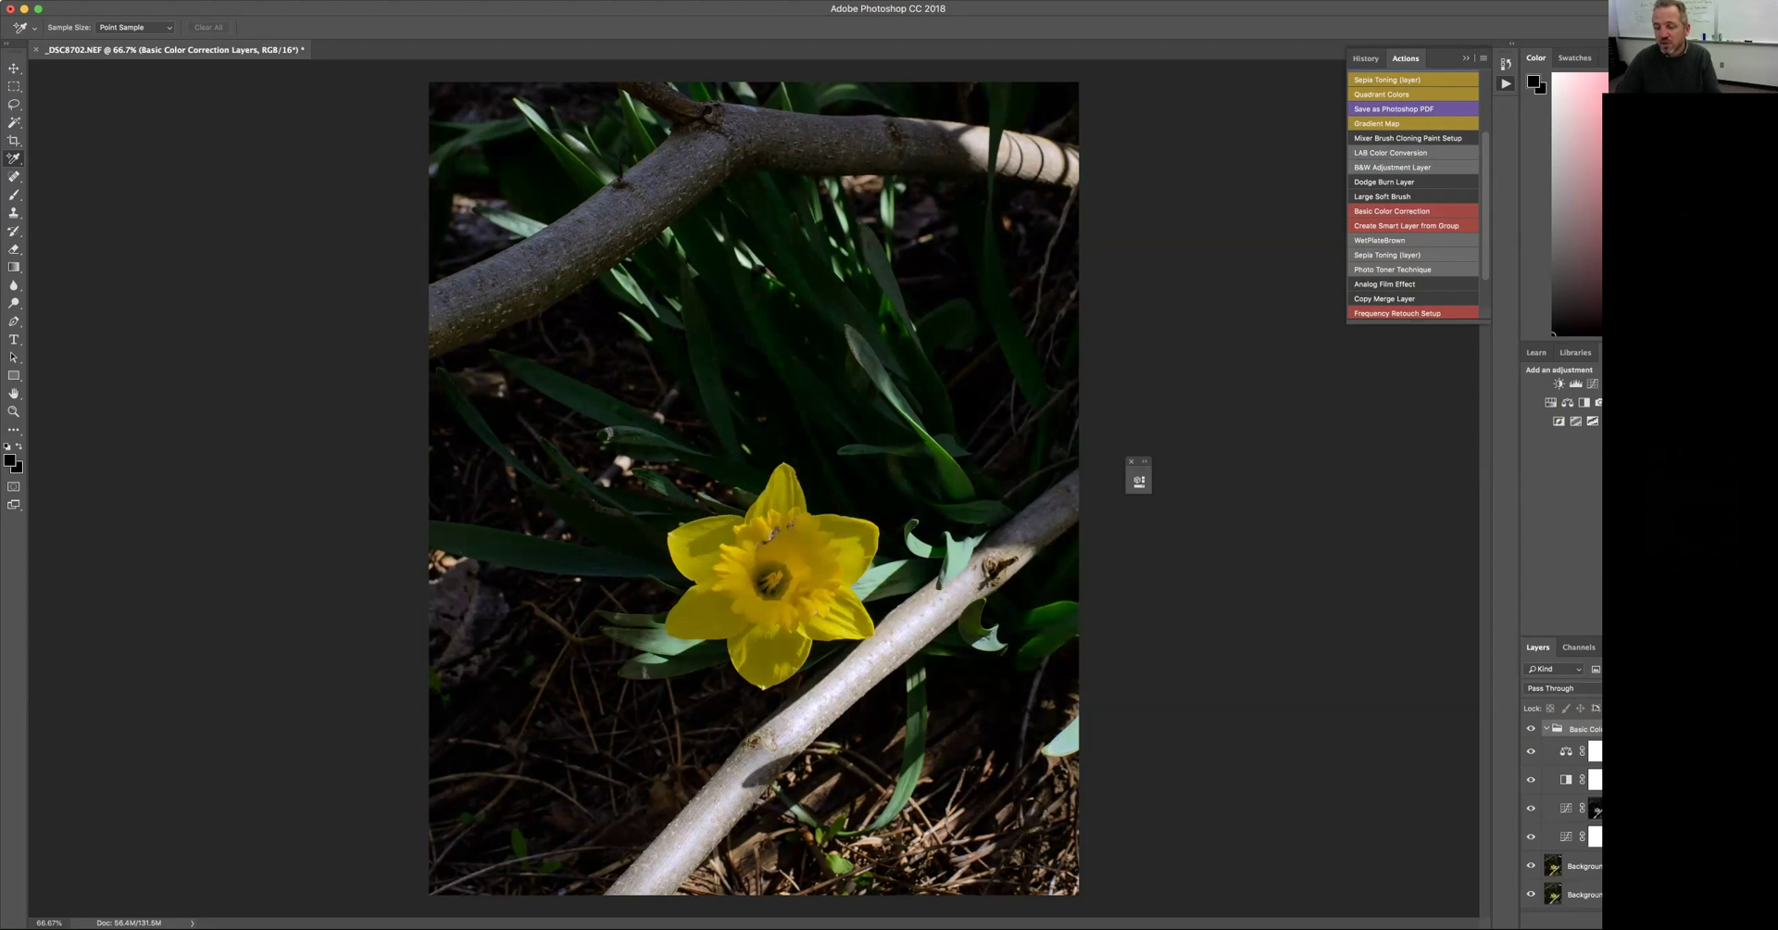
click(1531, 810)
click(1531, 779)
click(1530, 751)
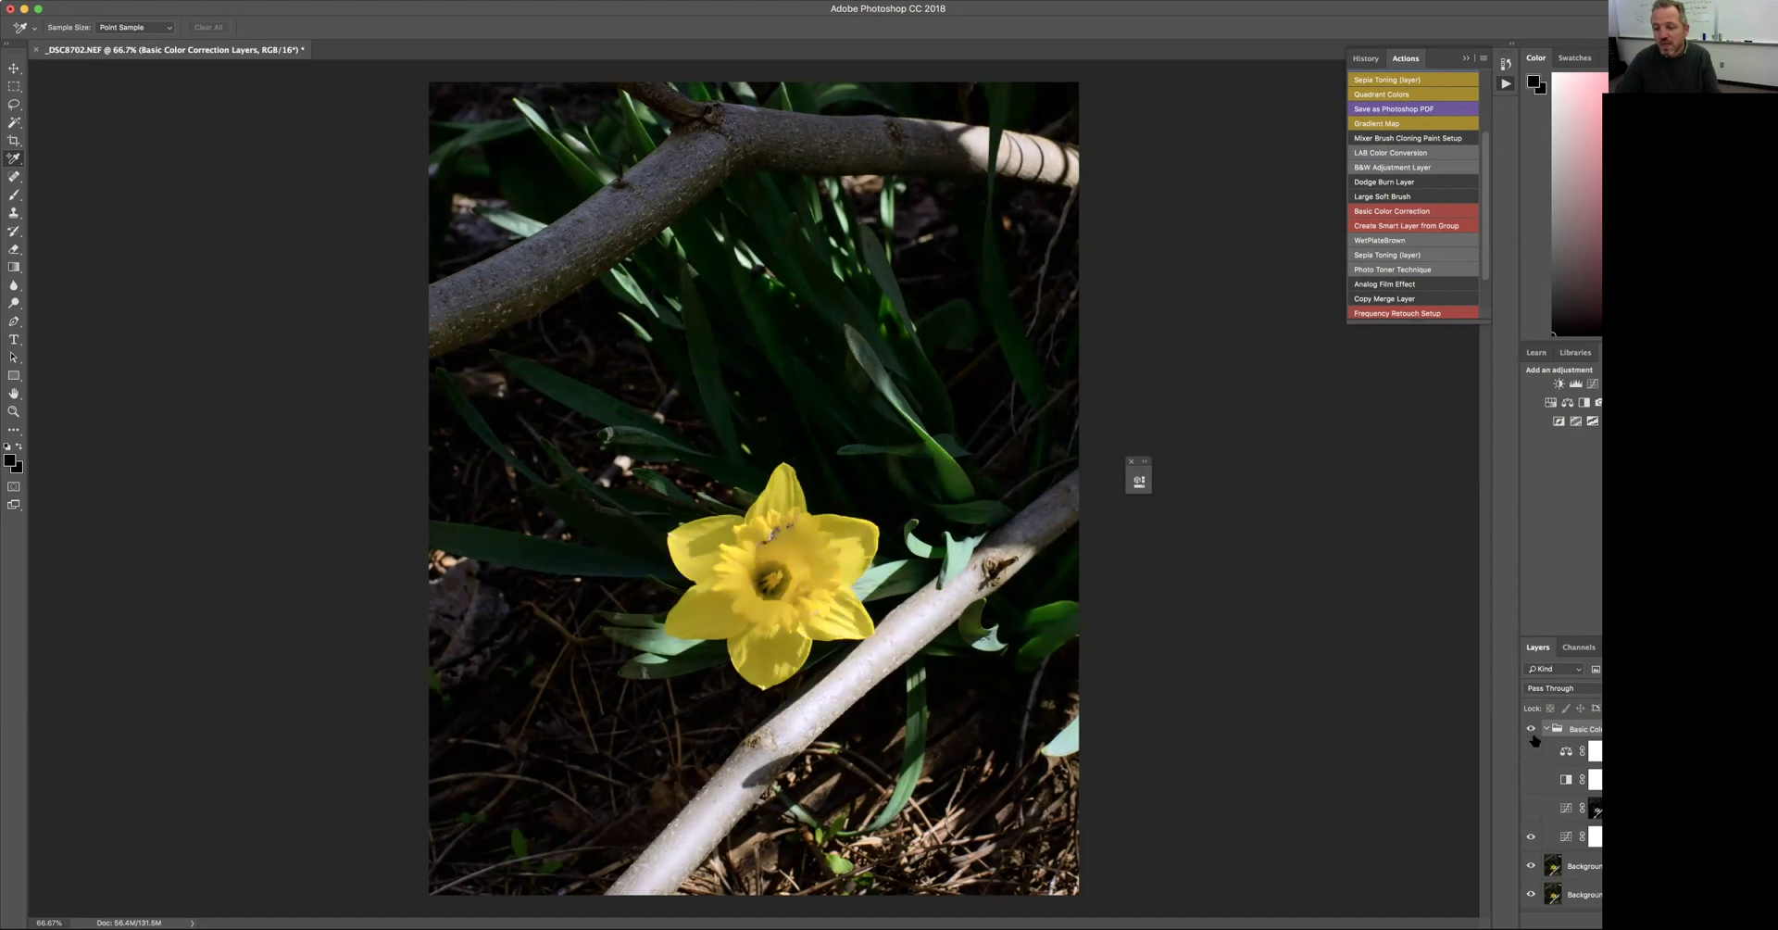
- Examine the effect of the Curves 1 layer by comparing the image with it hidden and shown
click(1532, 837)
click(1531, 837)
click(1532, 837)
click(1532, 837)
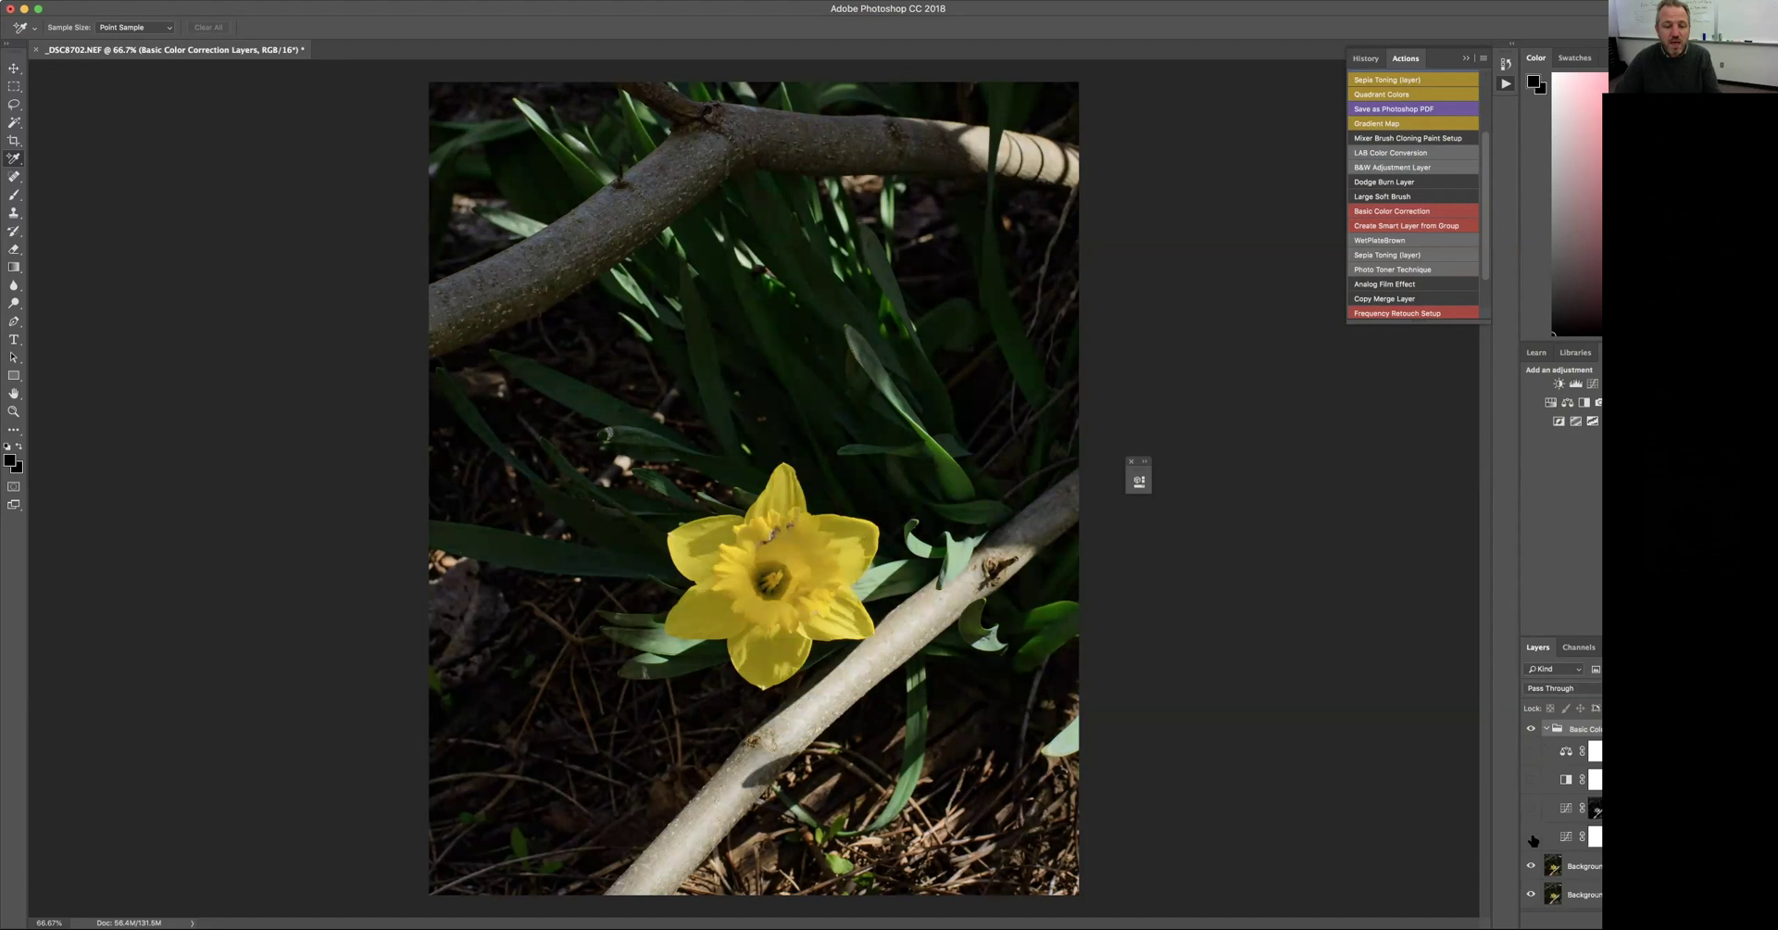
click(1531, 837)
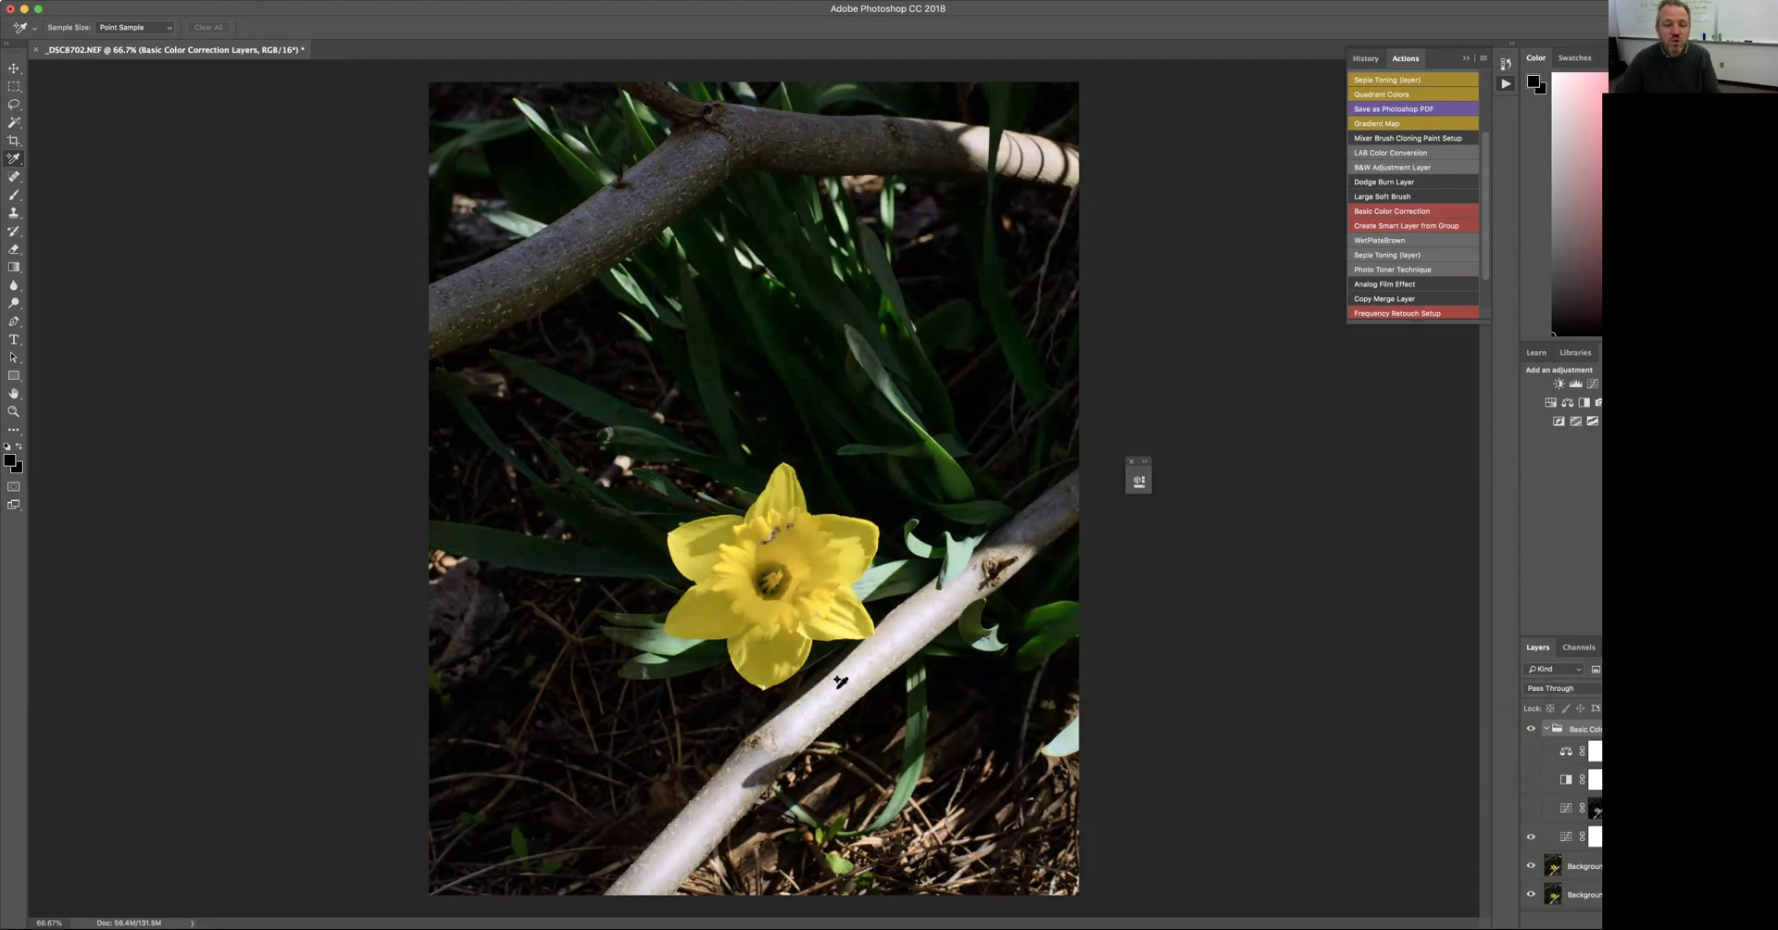
click(1533, 838)
click(1532, 838)
click(1593, 837)
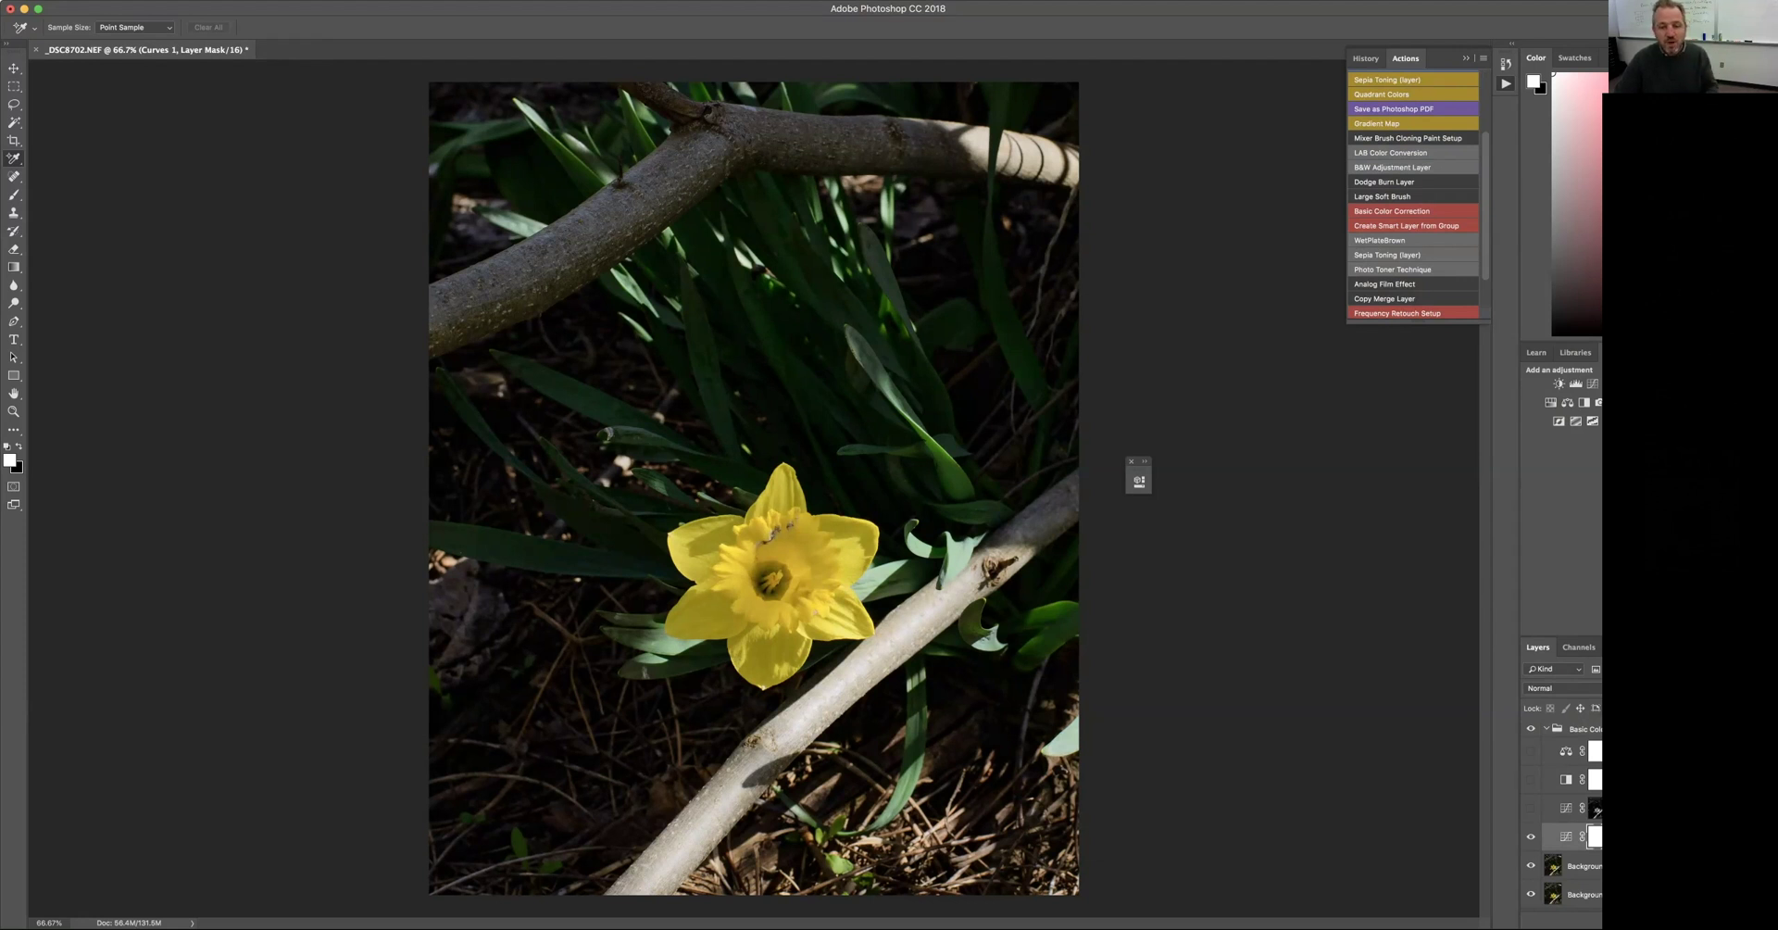
click(1530, 837)
click(1531, 837)
click(1531, 837)
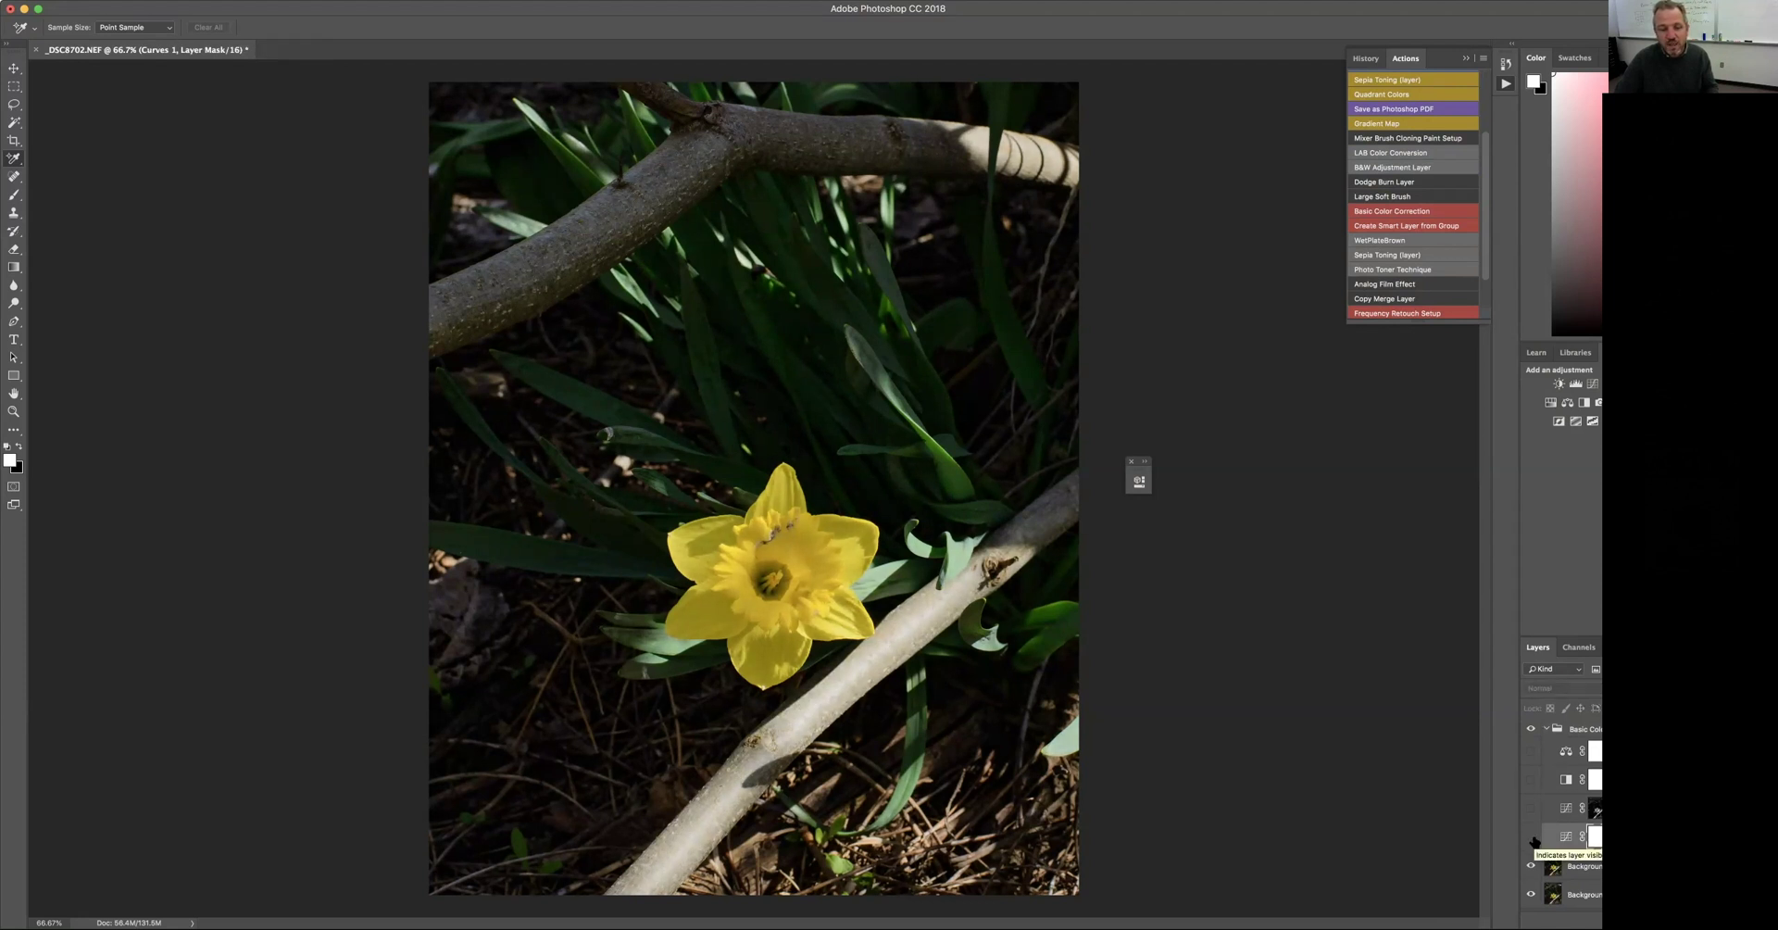
click(1531, 838)
click(1531, 838)
click(1532, 838)
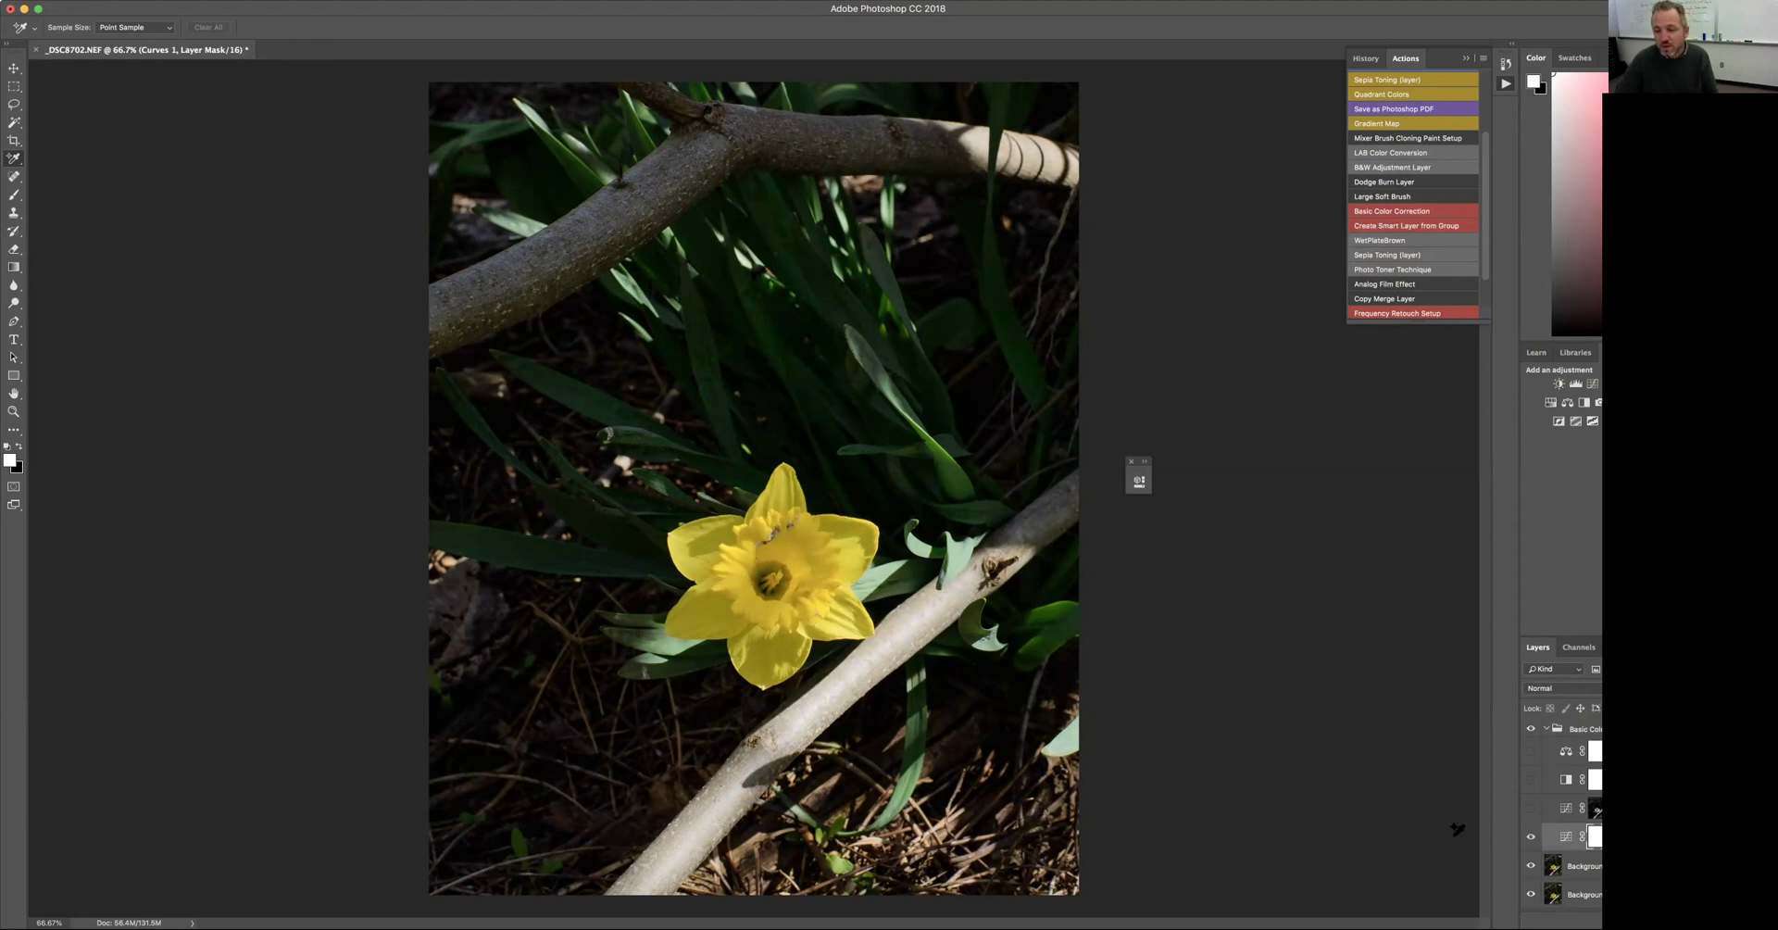
click(1530, 838)
click(1530, 837)
- Turn the Highlight Burn Layer back on, comparing the flower and branches with and without it
click(1531, 810)
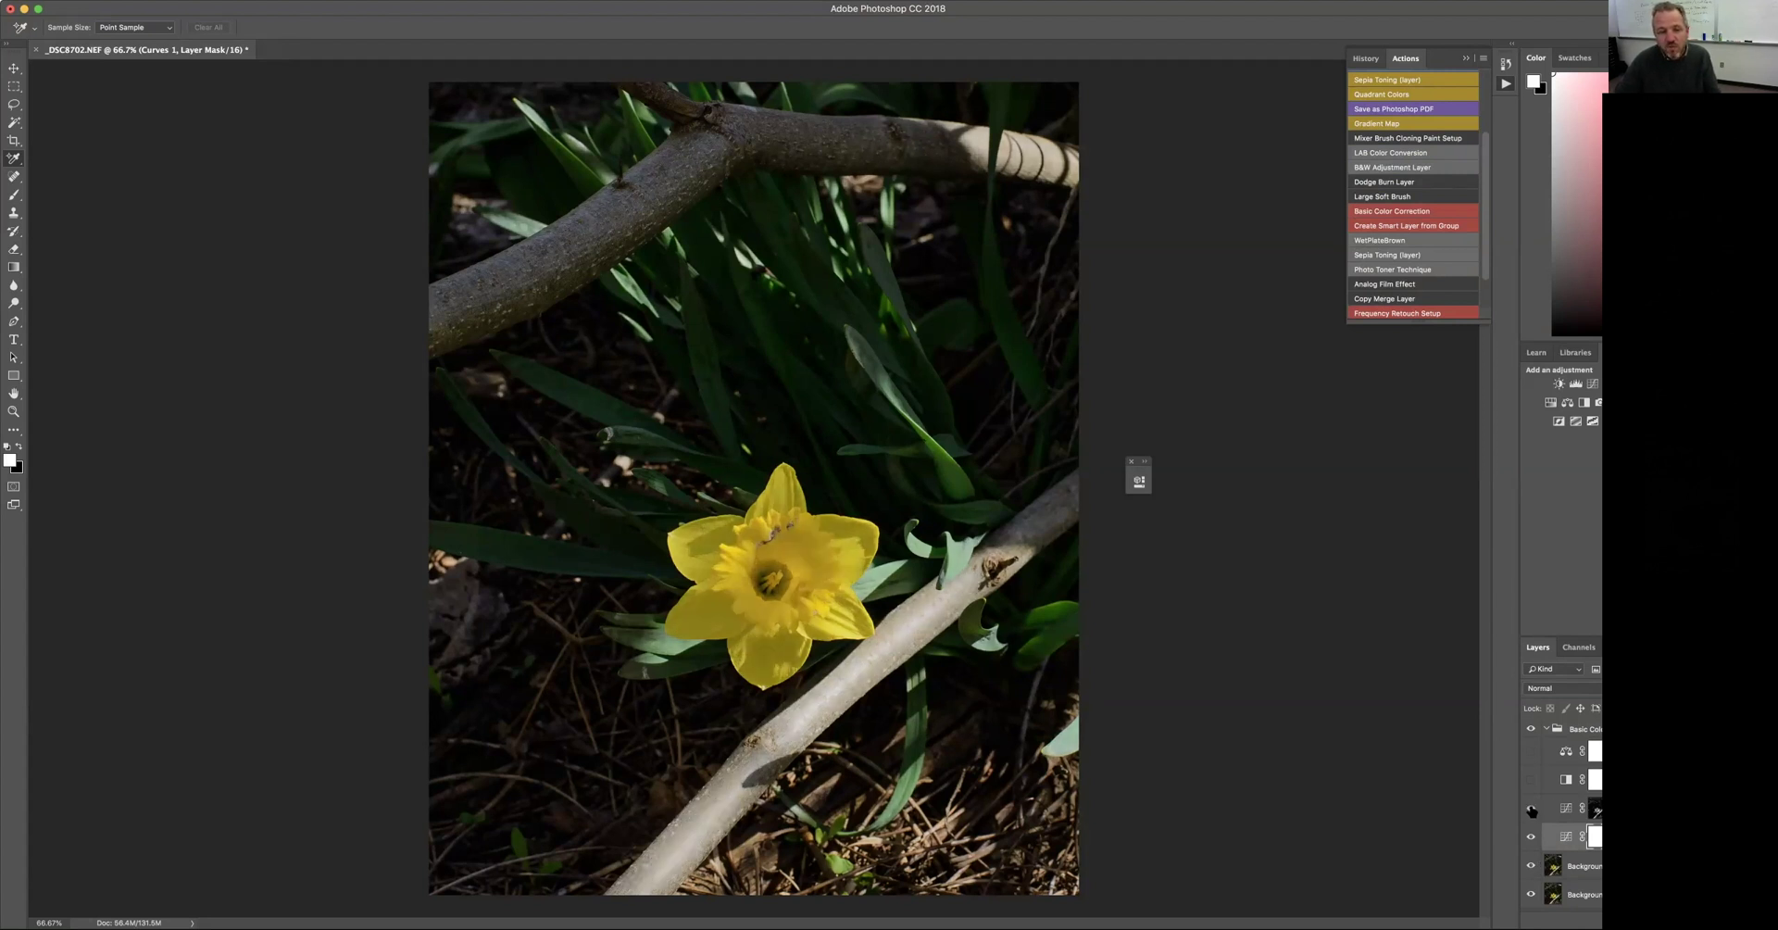
click(1531, 810)
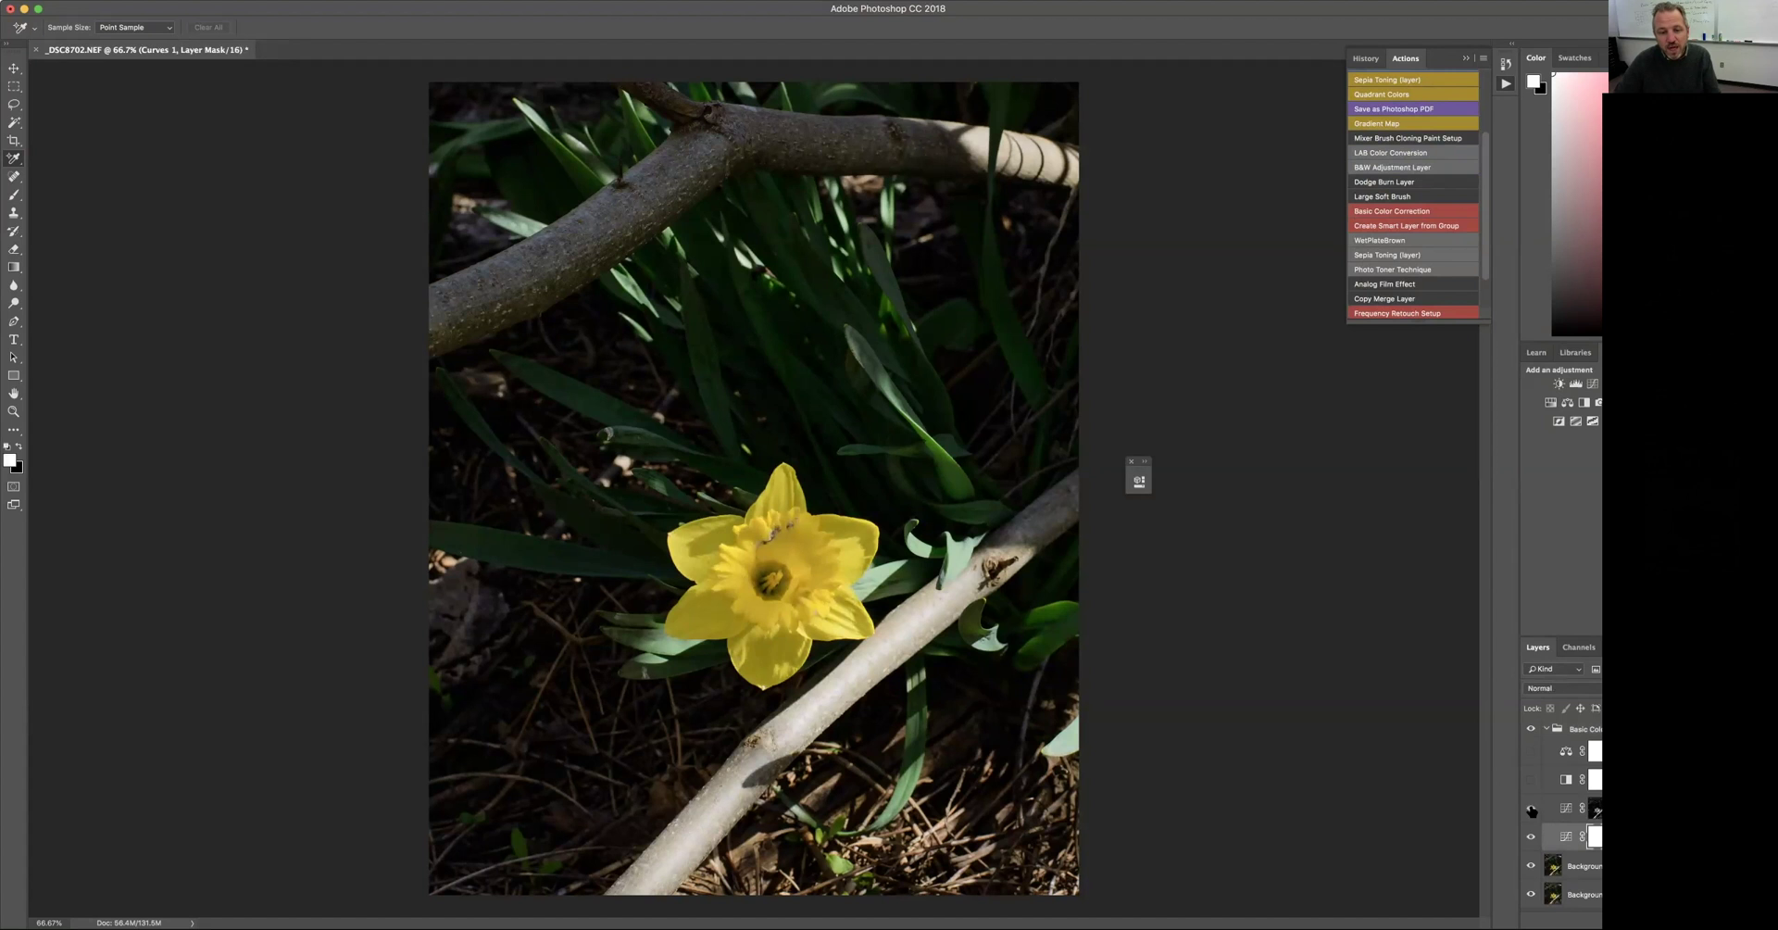
click(1531, 810)
click(1531, 810)
click(1531, 810)
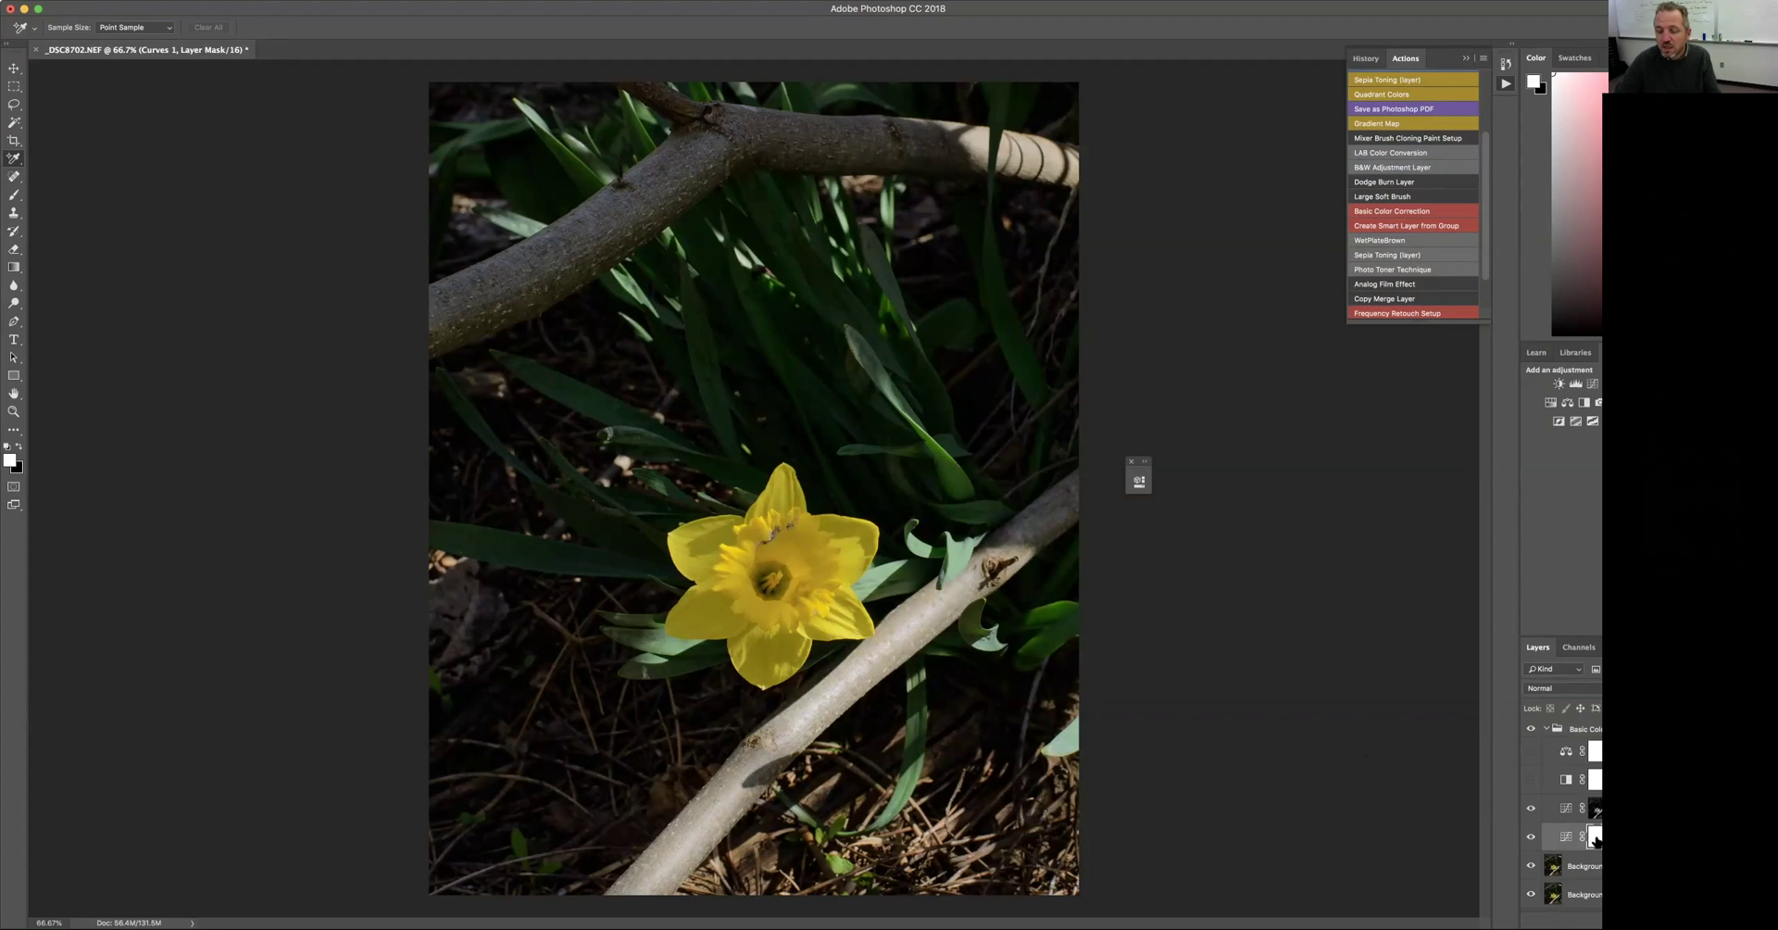
- Paint the Highlight Burn Layer's mask black over the flower with a large brush and compare the image with the layer off and on
click(1594, 807)
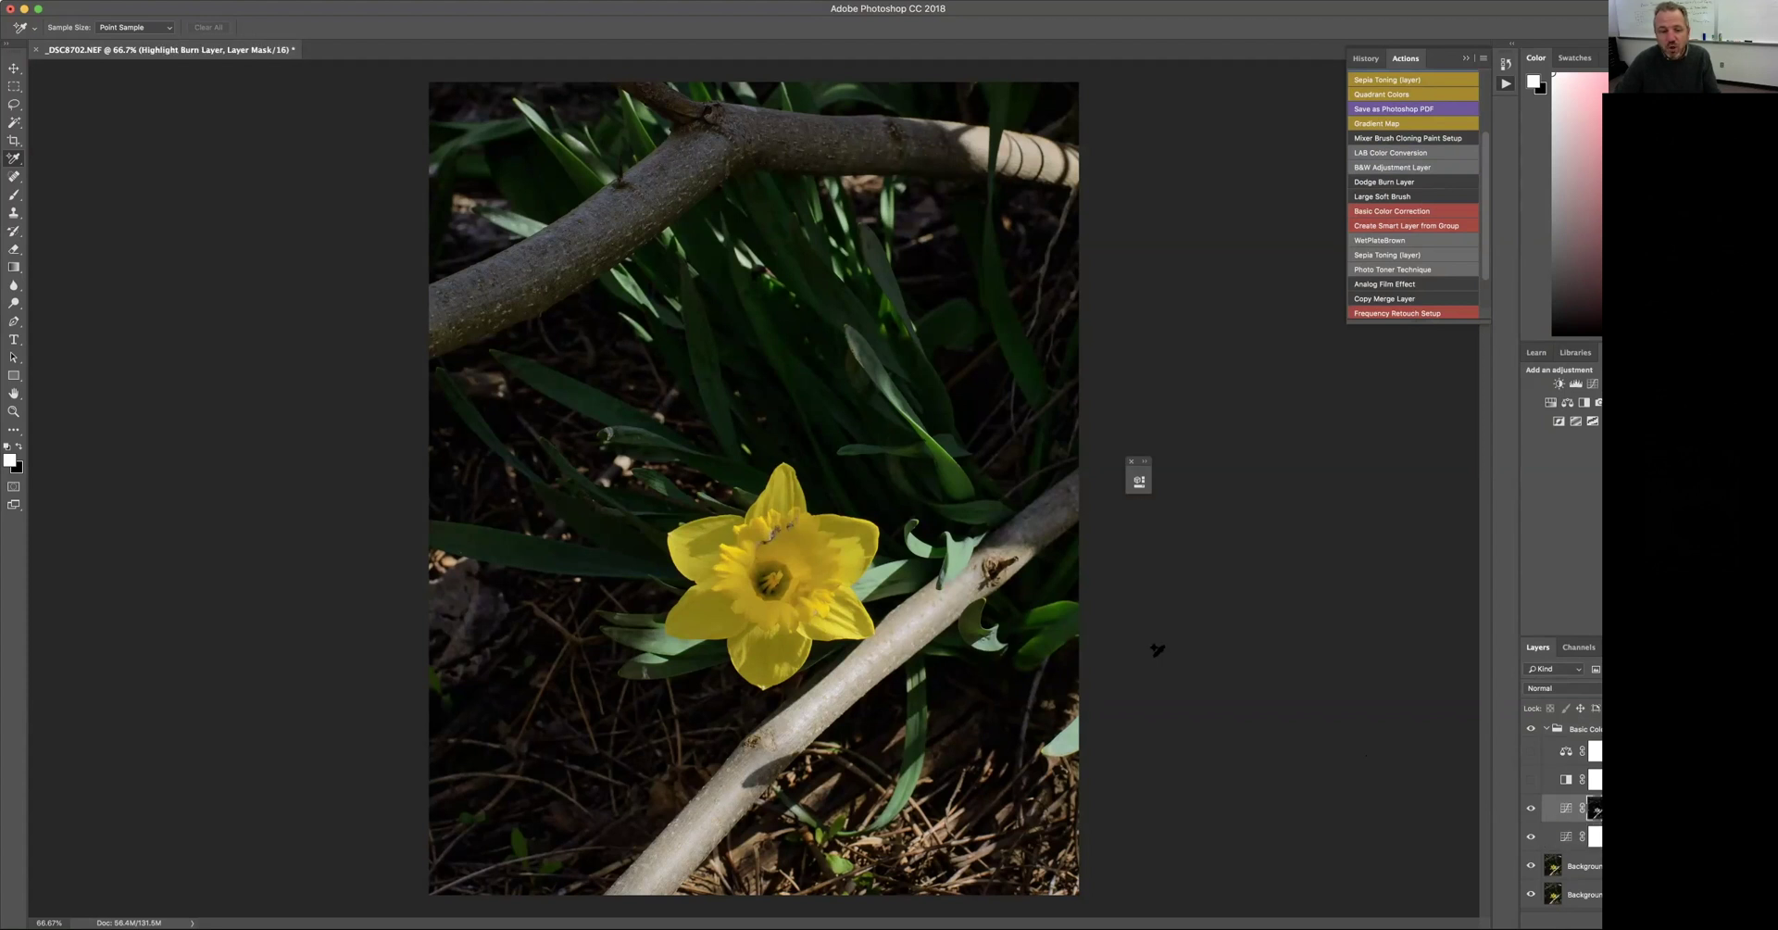
key(b)
key(x)
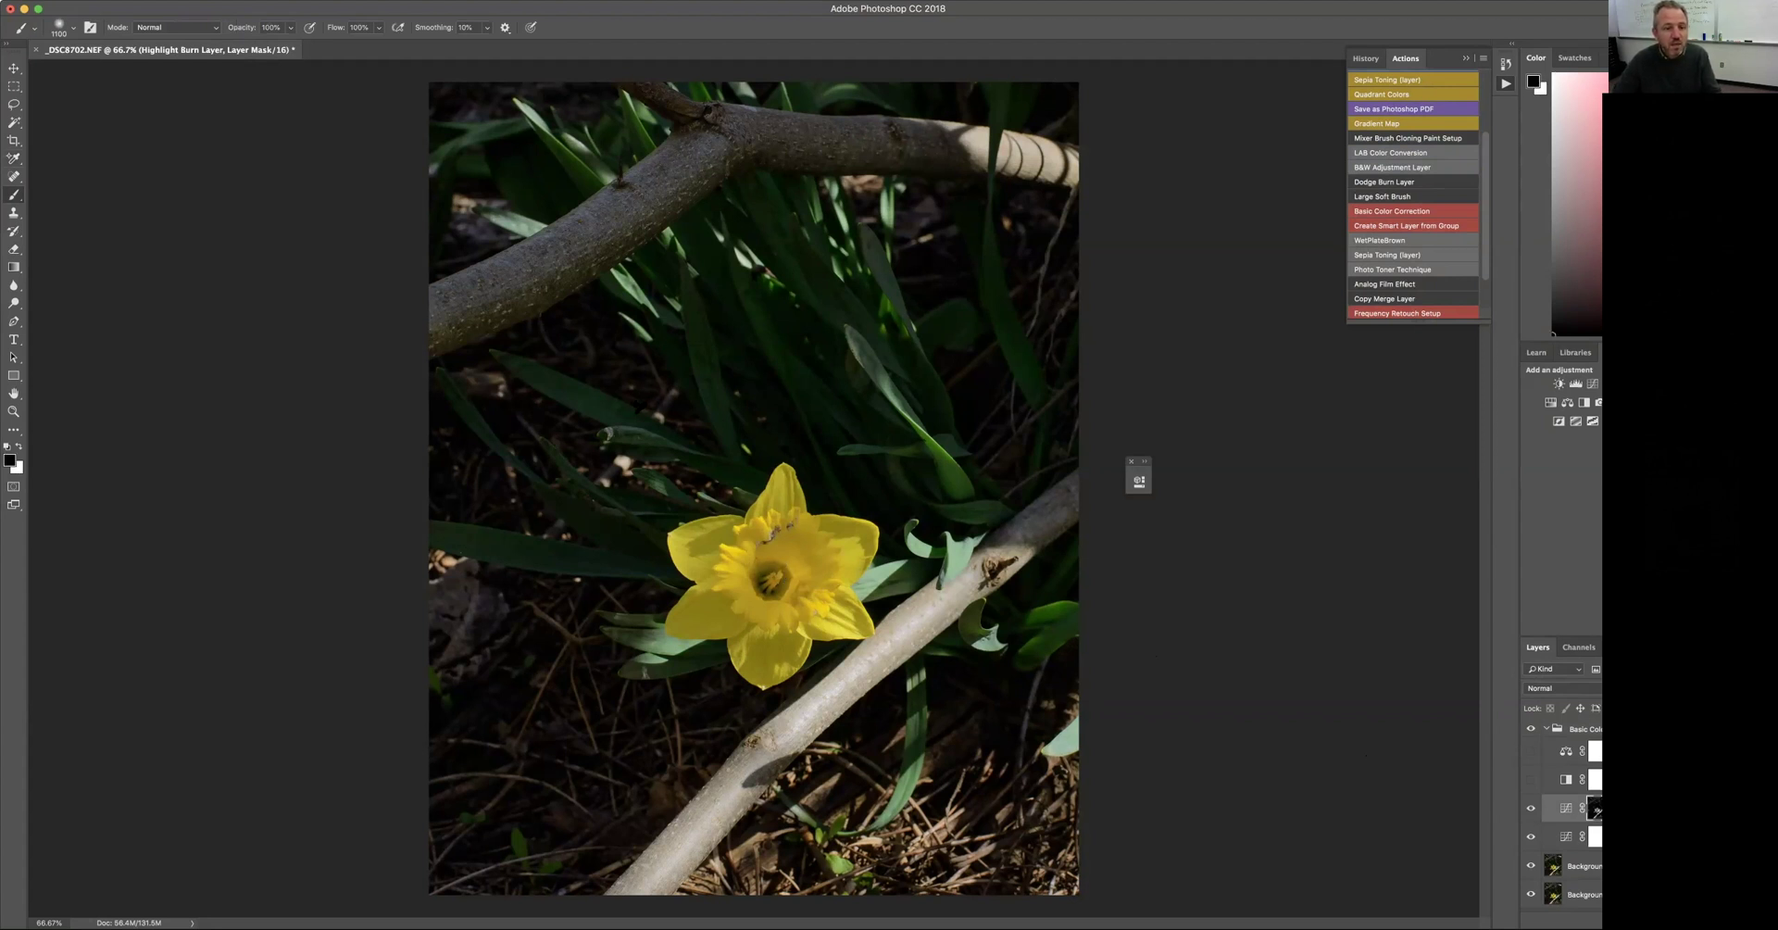
click(761, 557)
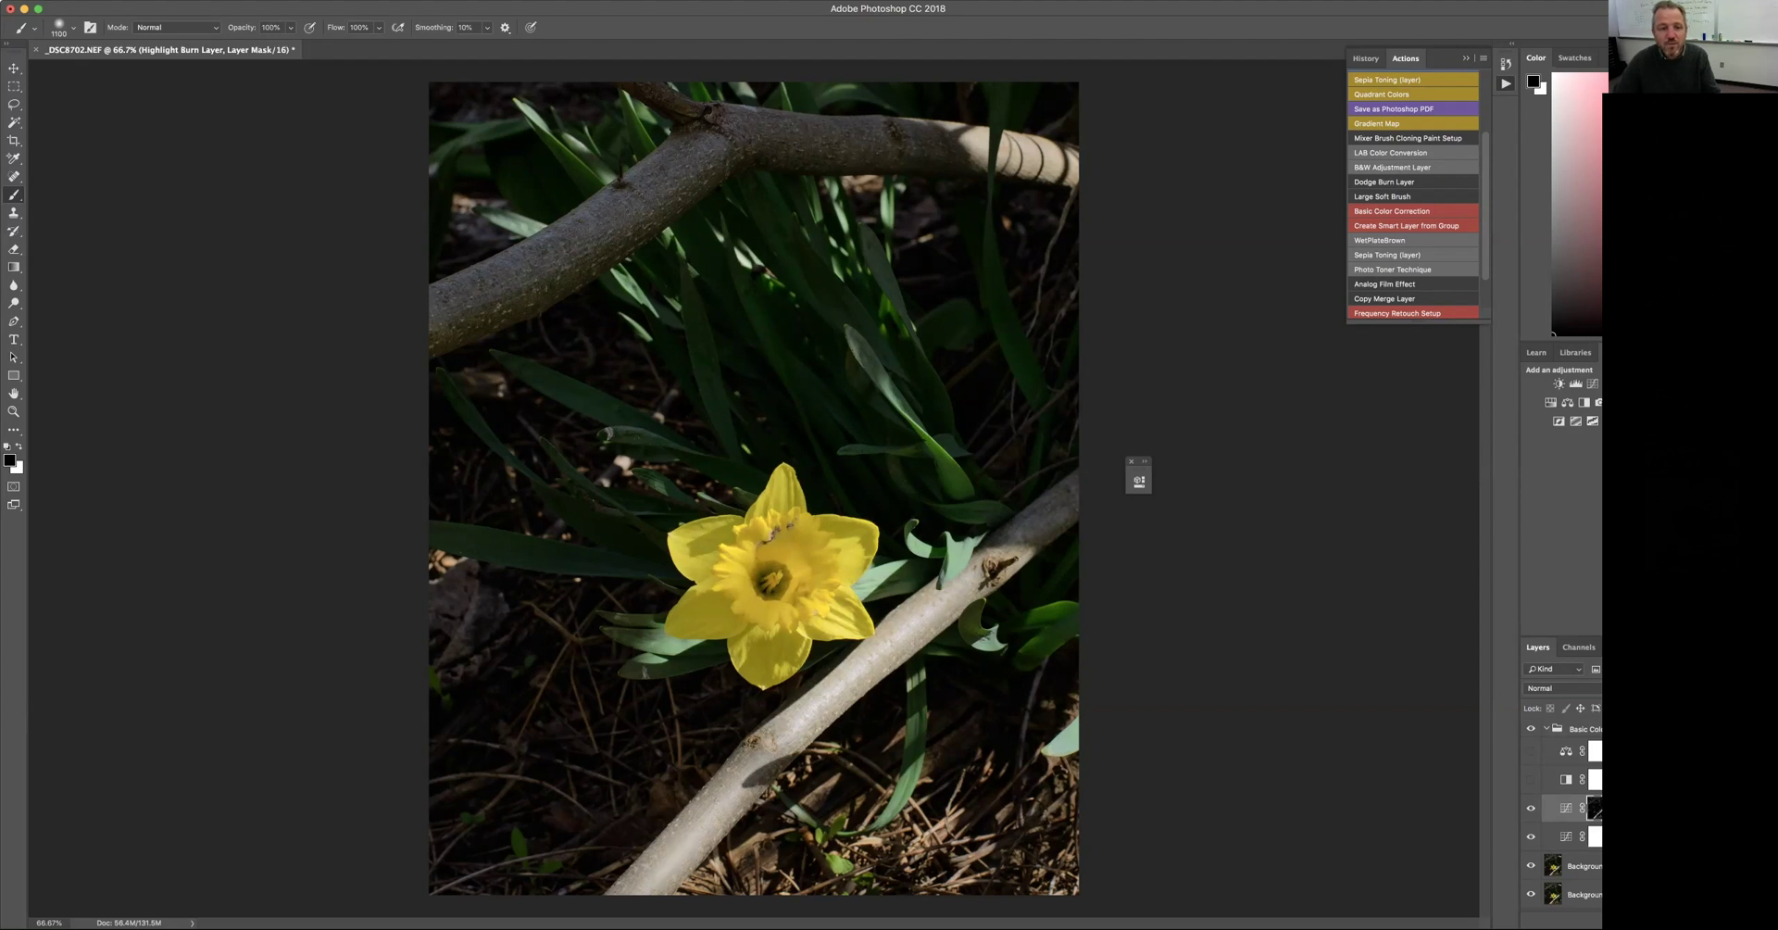
click(1531, 807)
click(1531, 808)
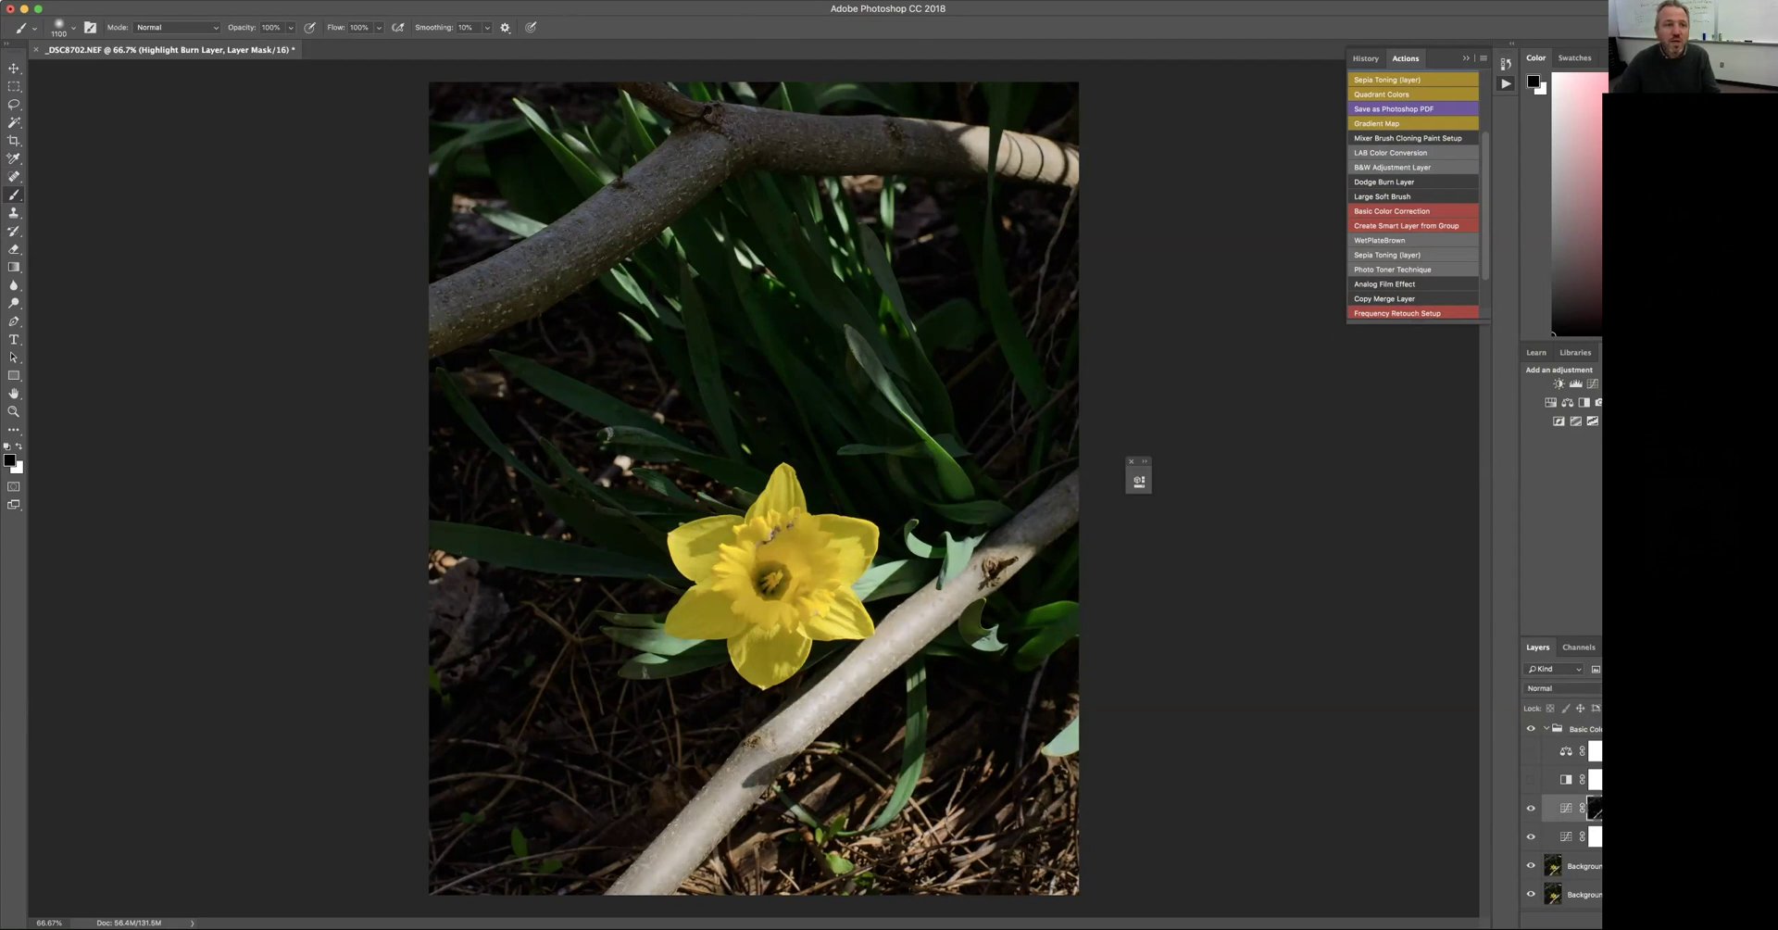
- Undo the brush strokes on the mask by returning to the Master Opacity Change history state
click(433, 2)
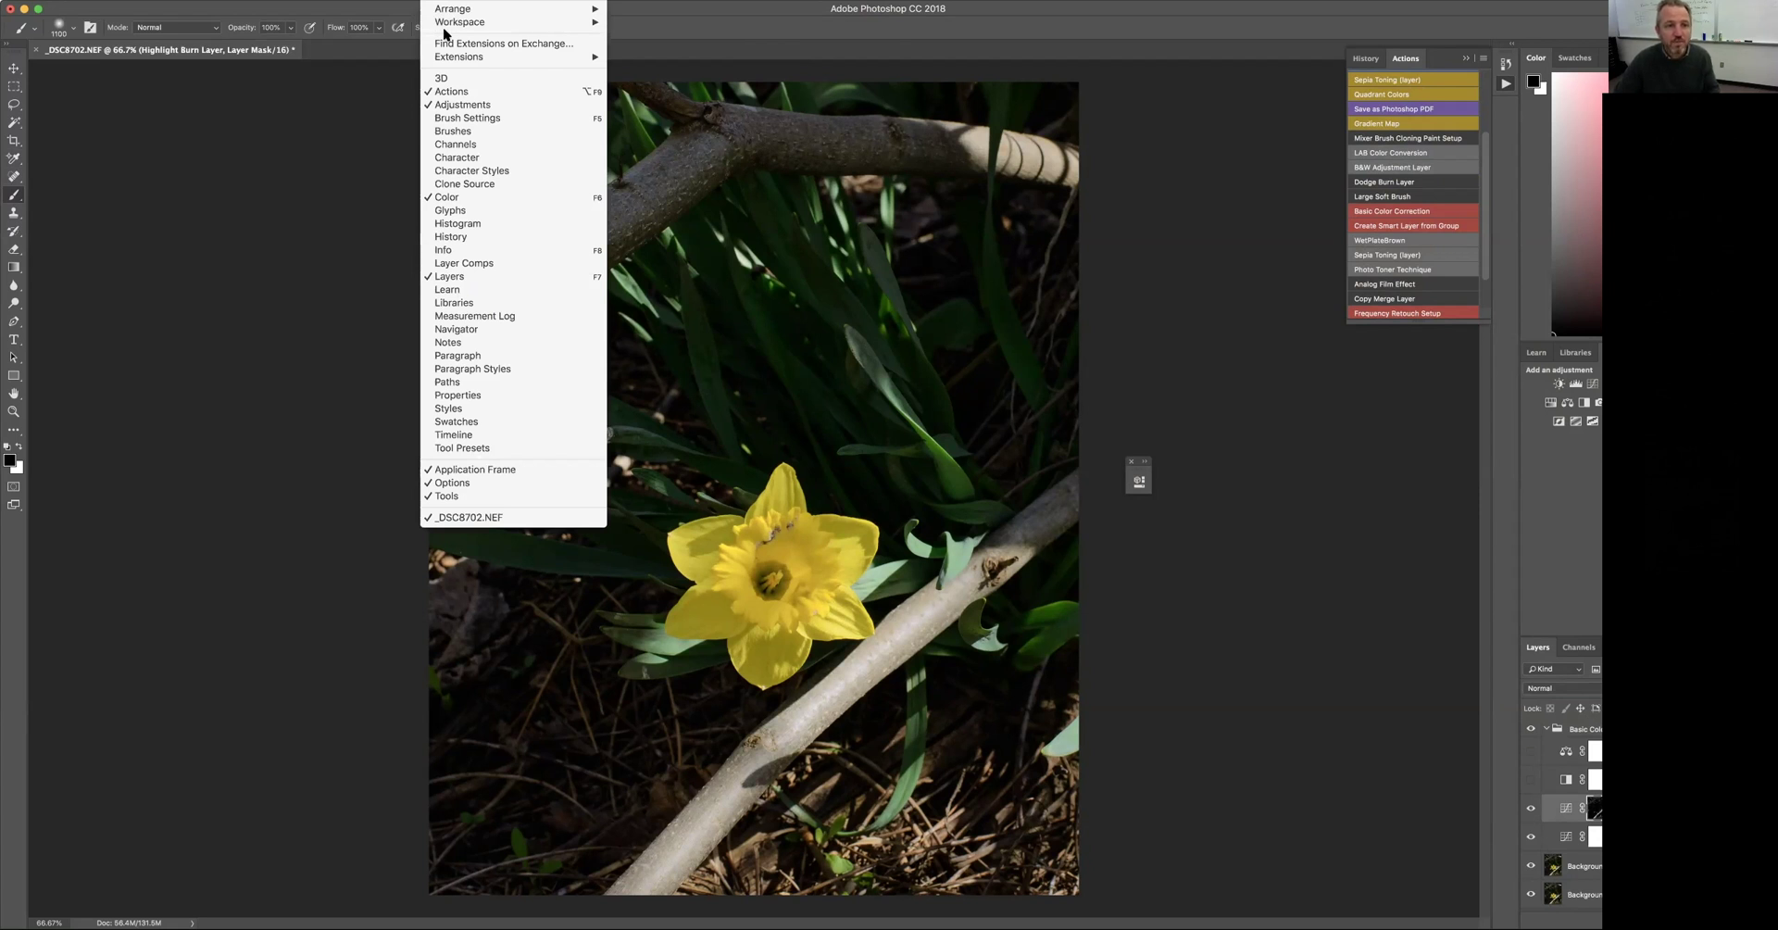
click(467, 239)
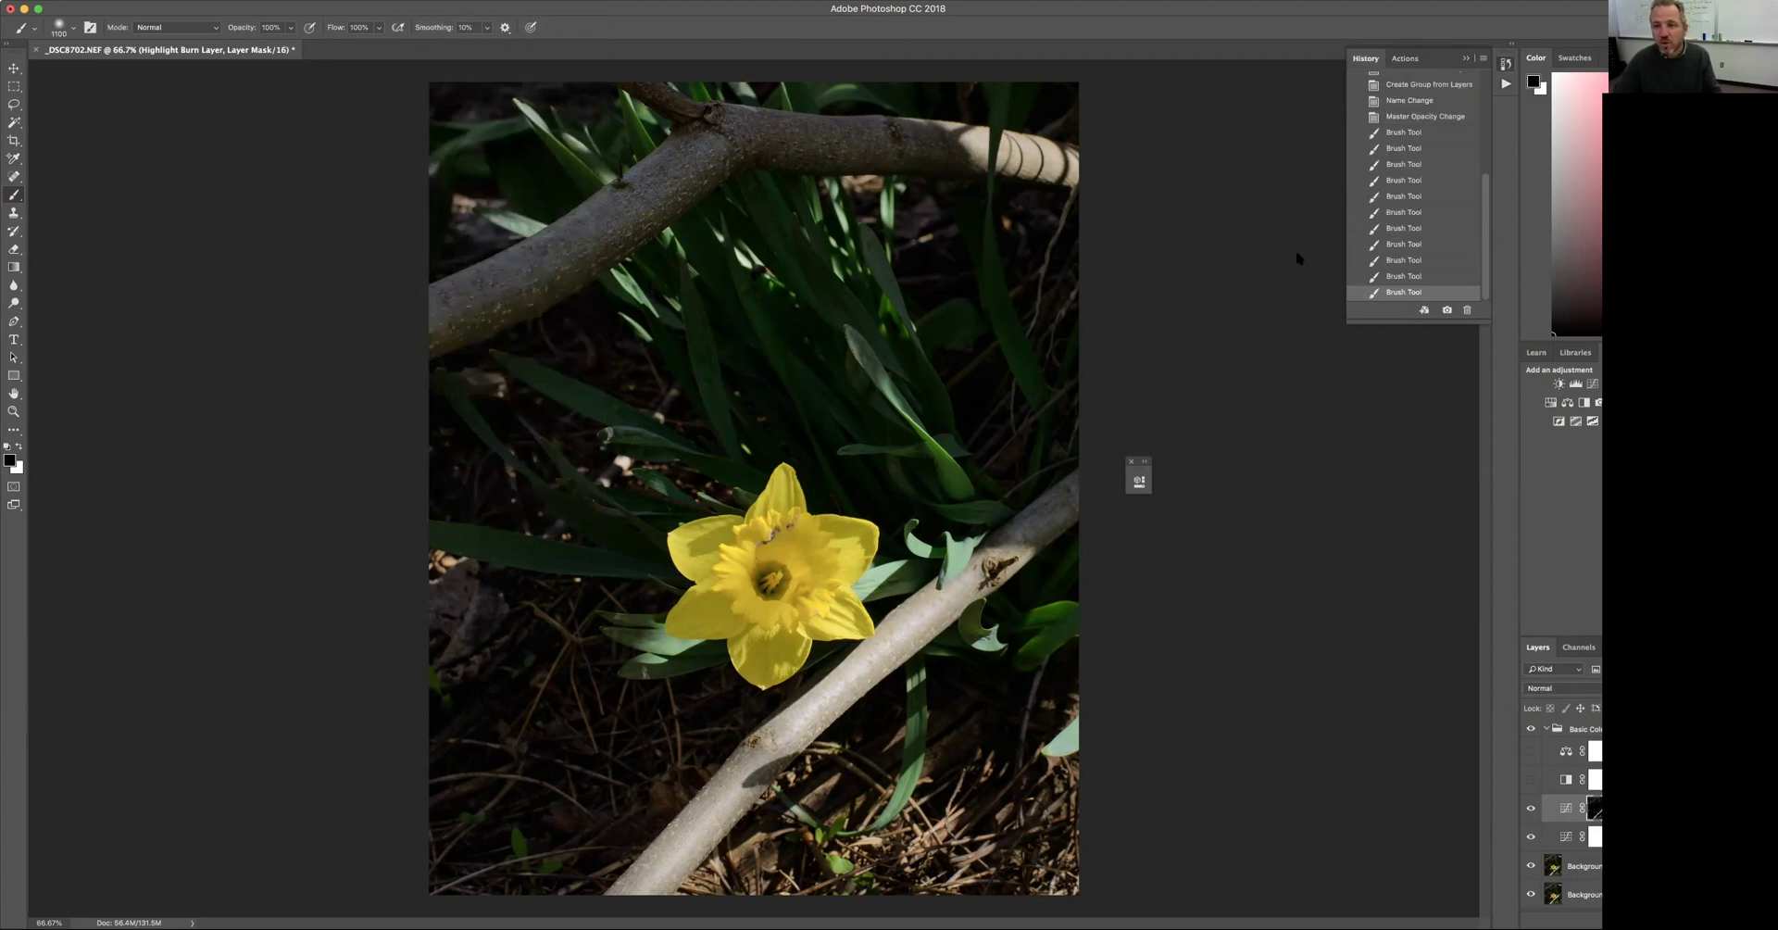
click(1408, 132)
click(1409, 117)
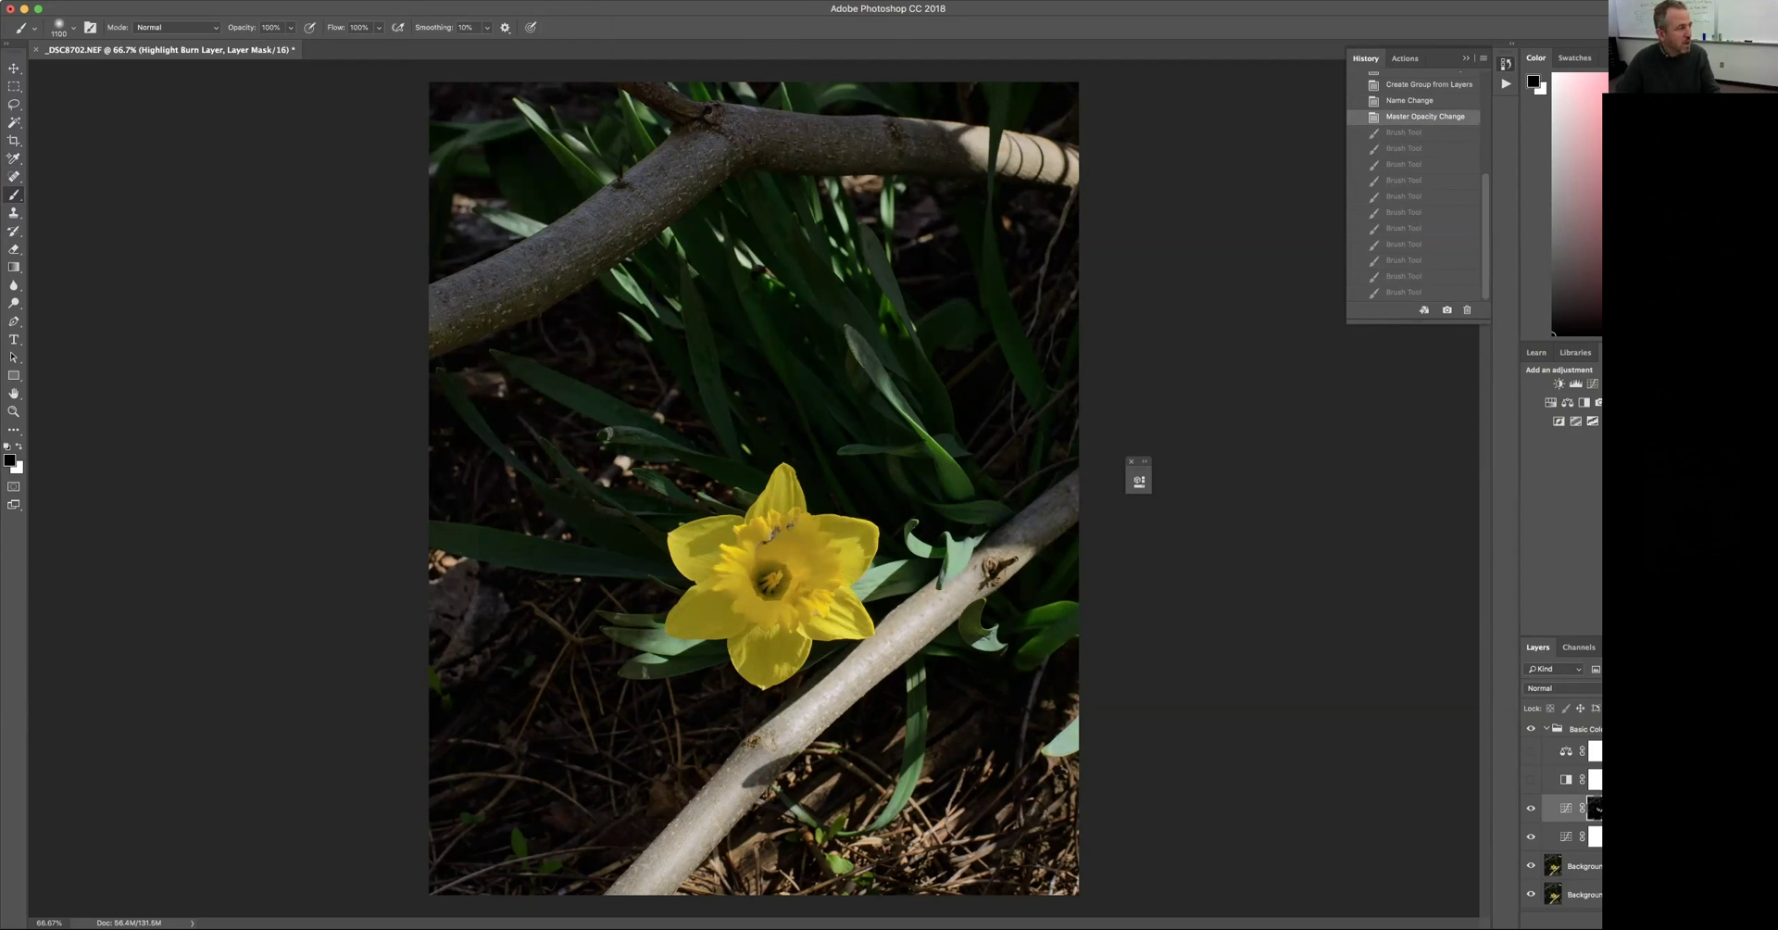
- Try moving the Highlight Burn Layer's curve point to input 203, output 160, undo the change and close the curve settings
double_click(1566, 809)
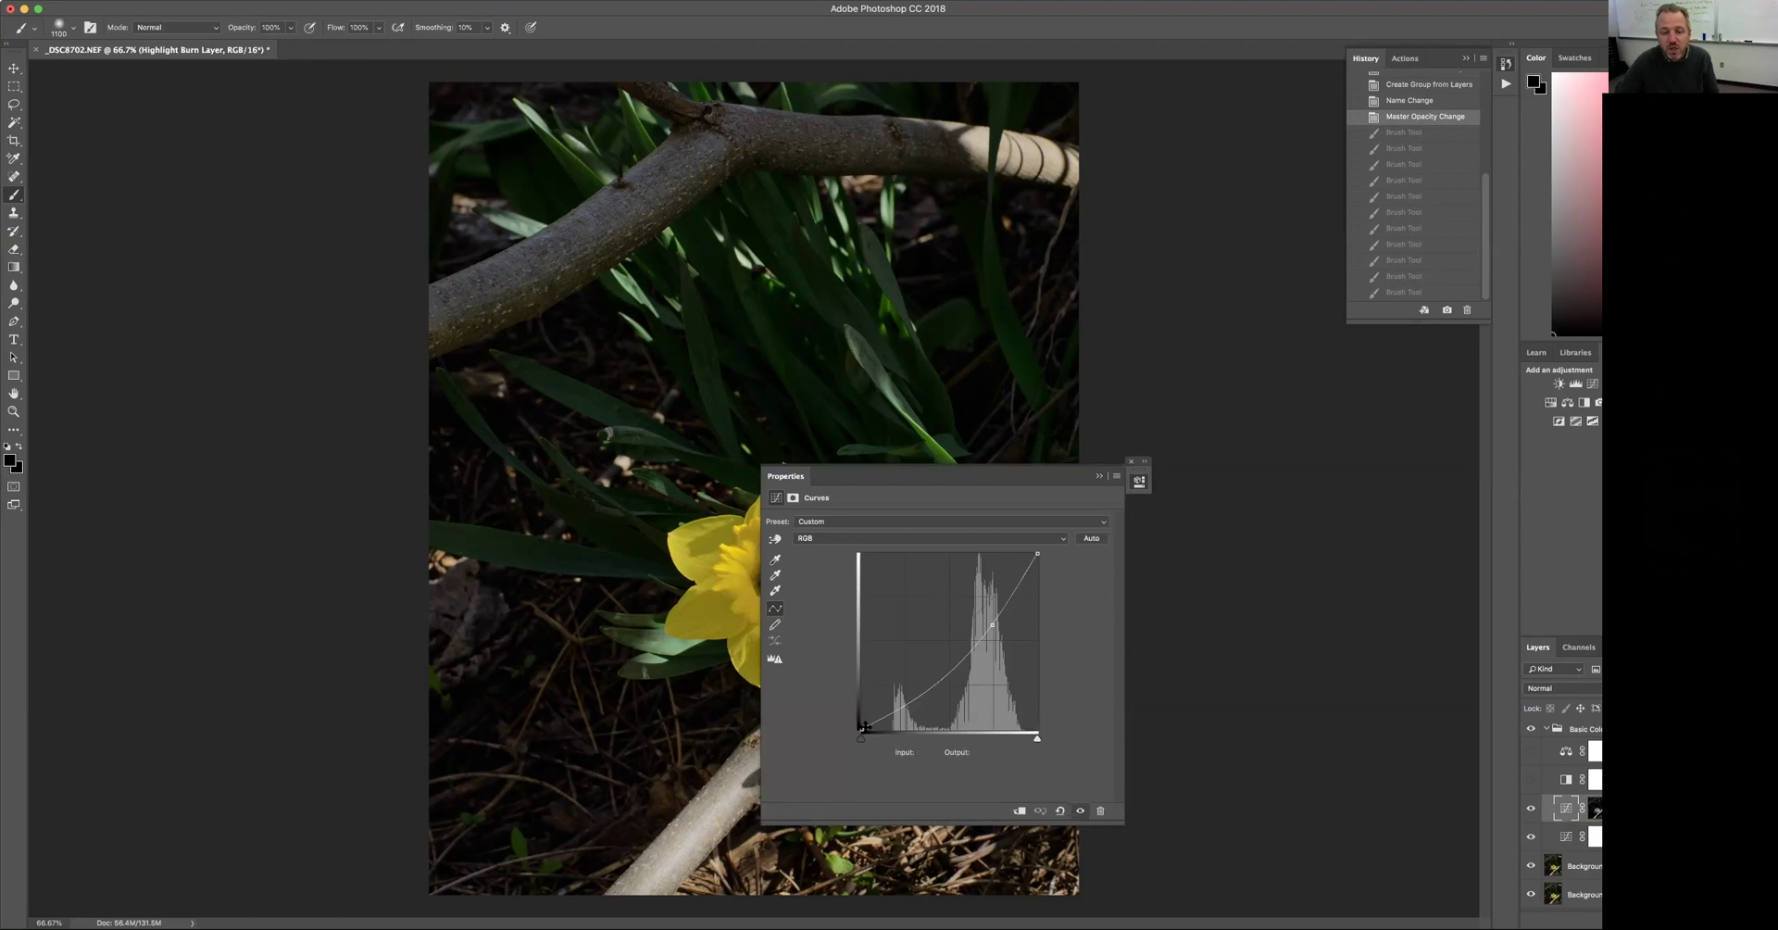
mouse_move(991, 625)
mouse_down()
mouse_move(946, 576)
mouse_move(1000, 617)
mouse_up()
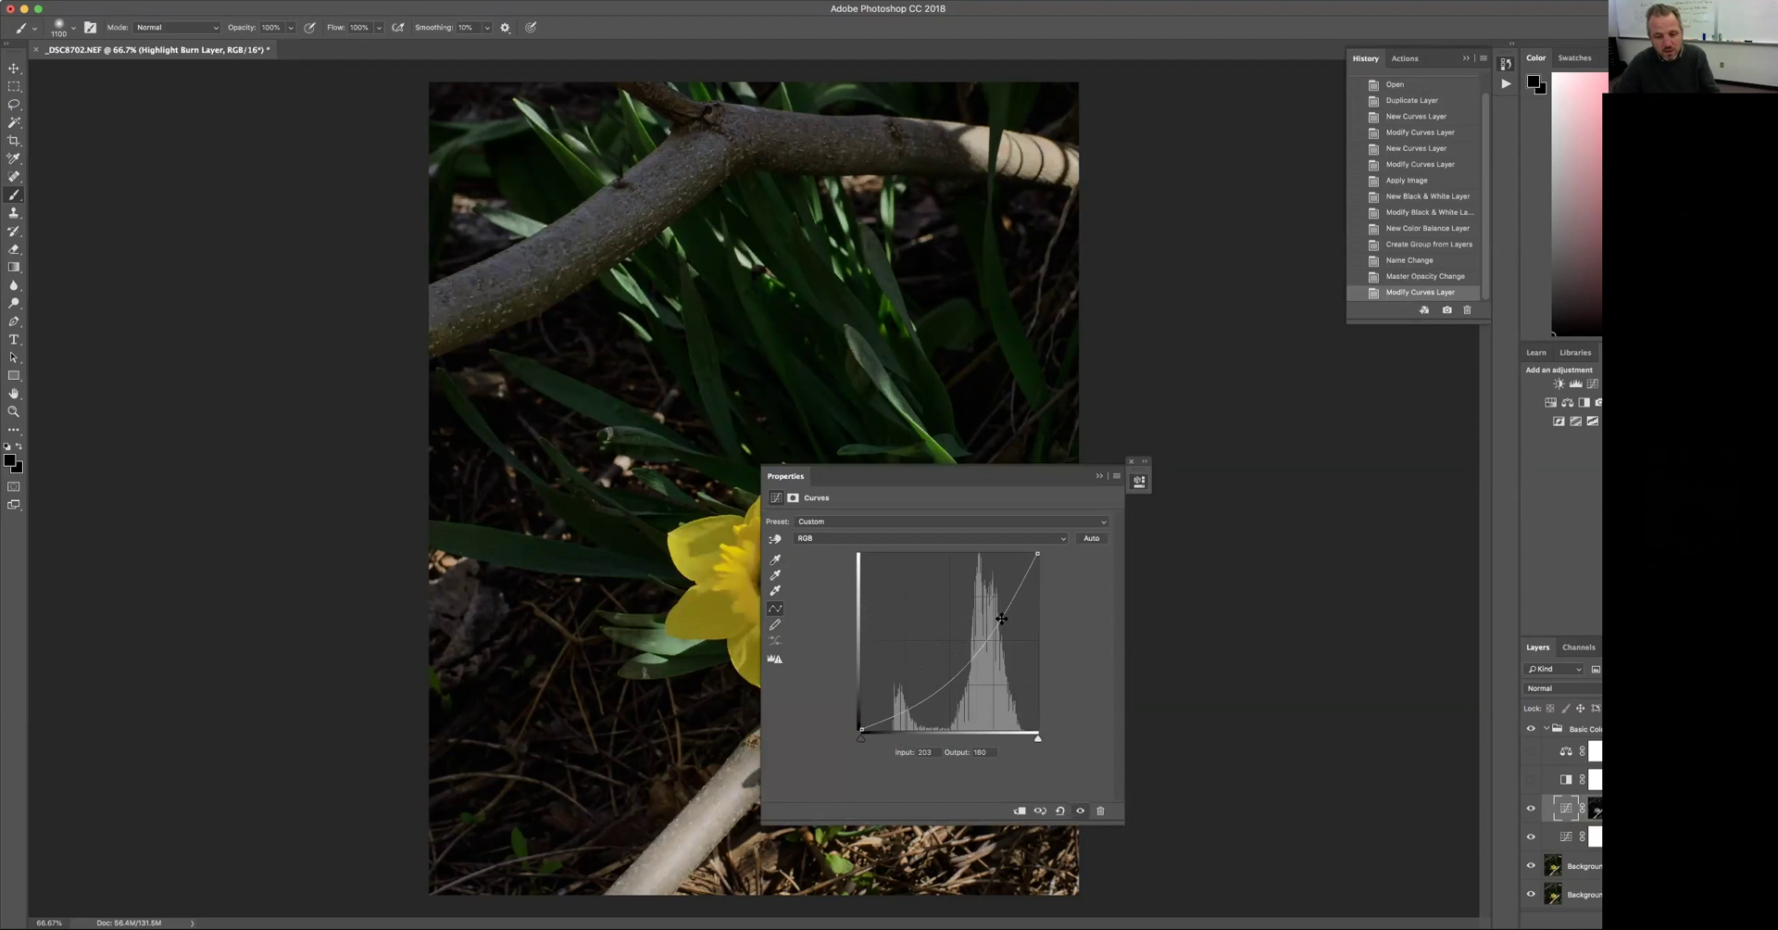
key(ctrl+z)
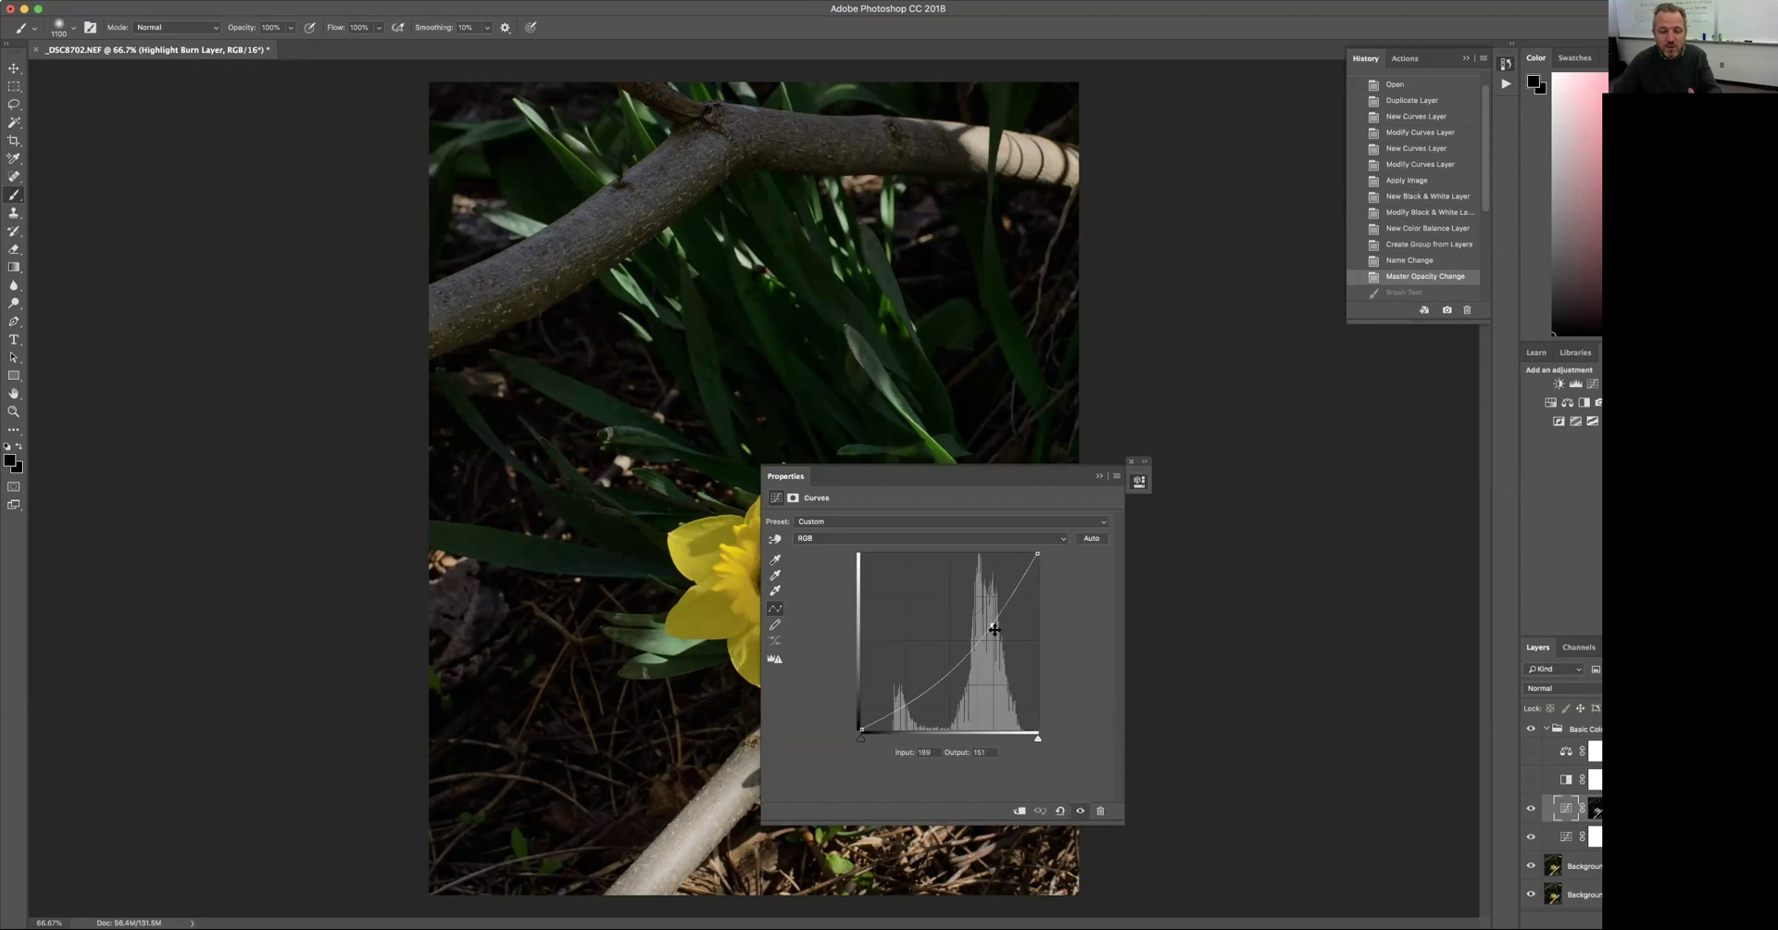
click(1115, 478)
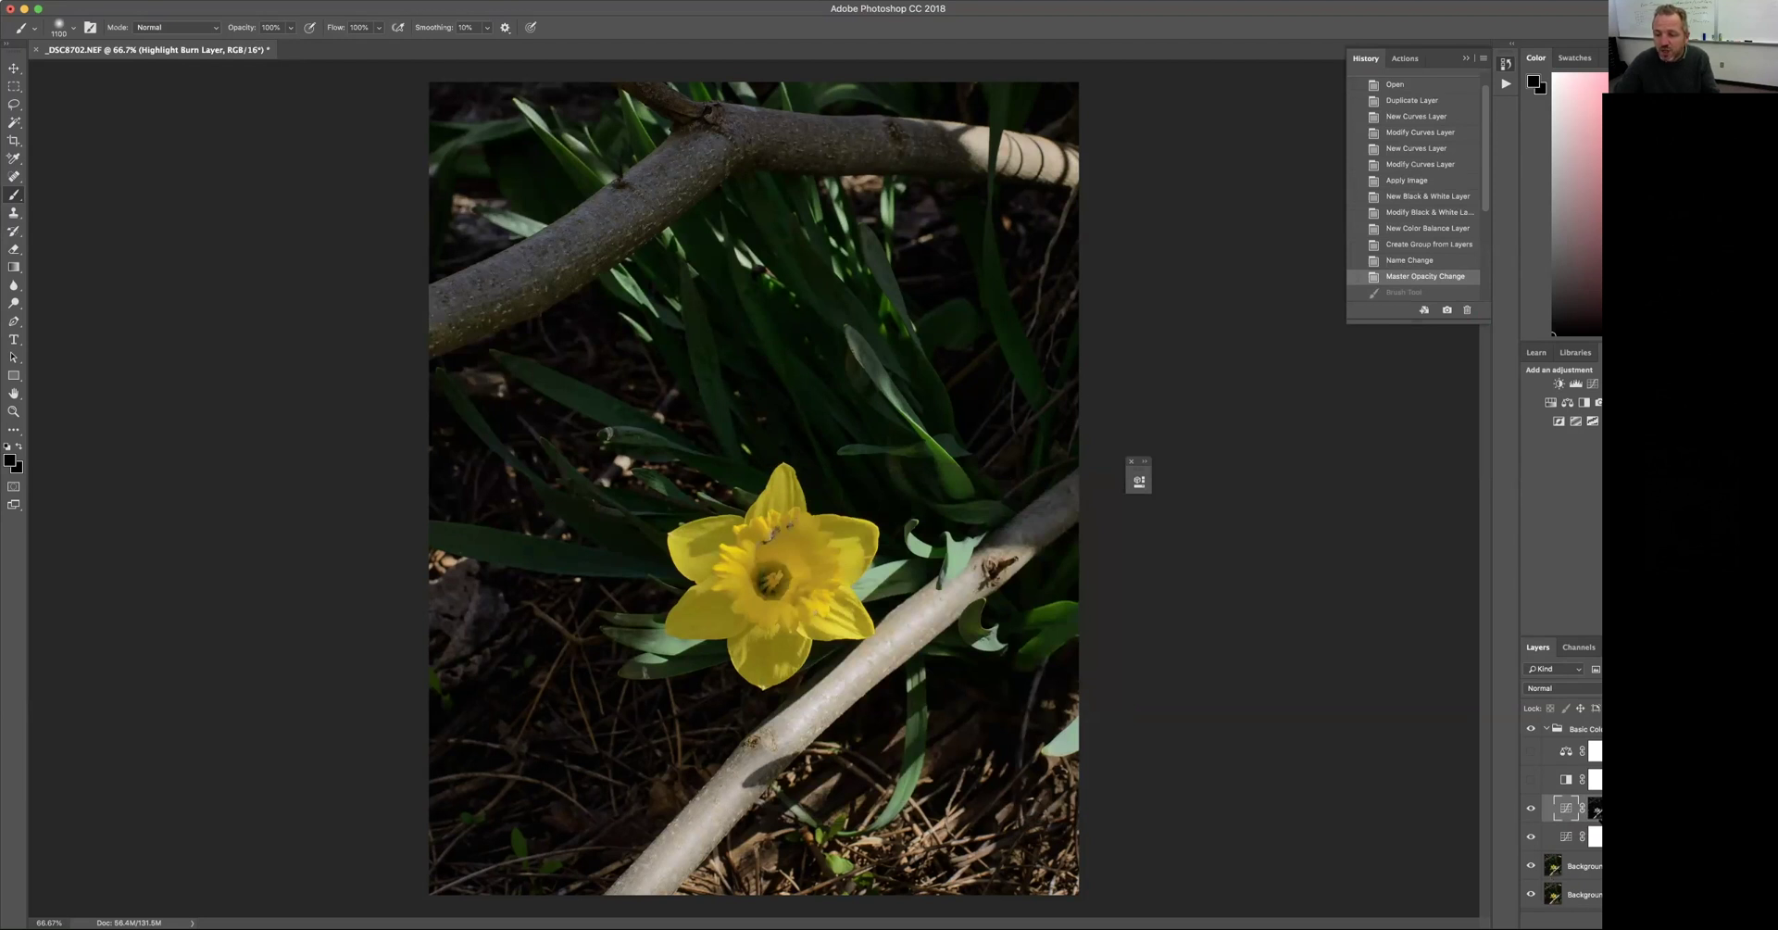
- Brighten the Highlight Burn Layer's mask with Levels, setting the white input level to 203, and return to the normal image view
alt+click(1595, 809)
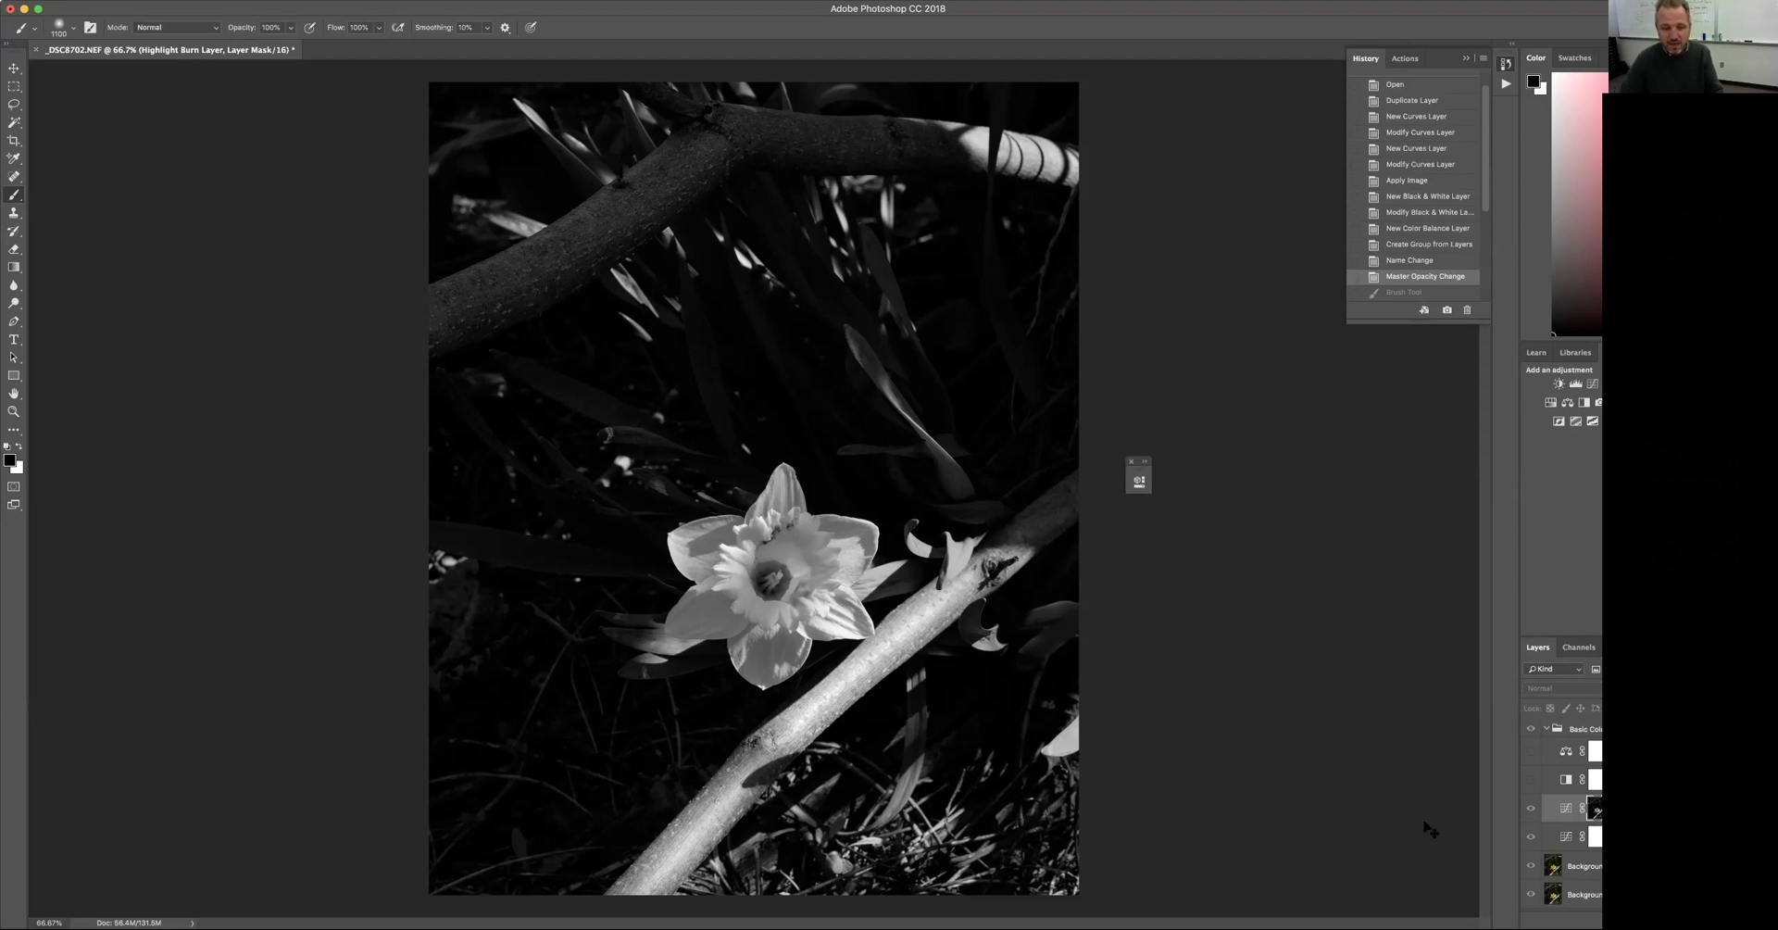
key(super+l)
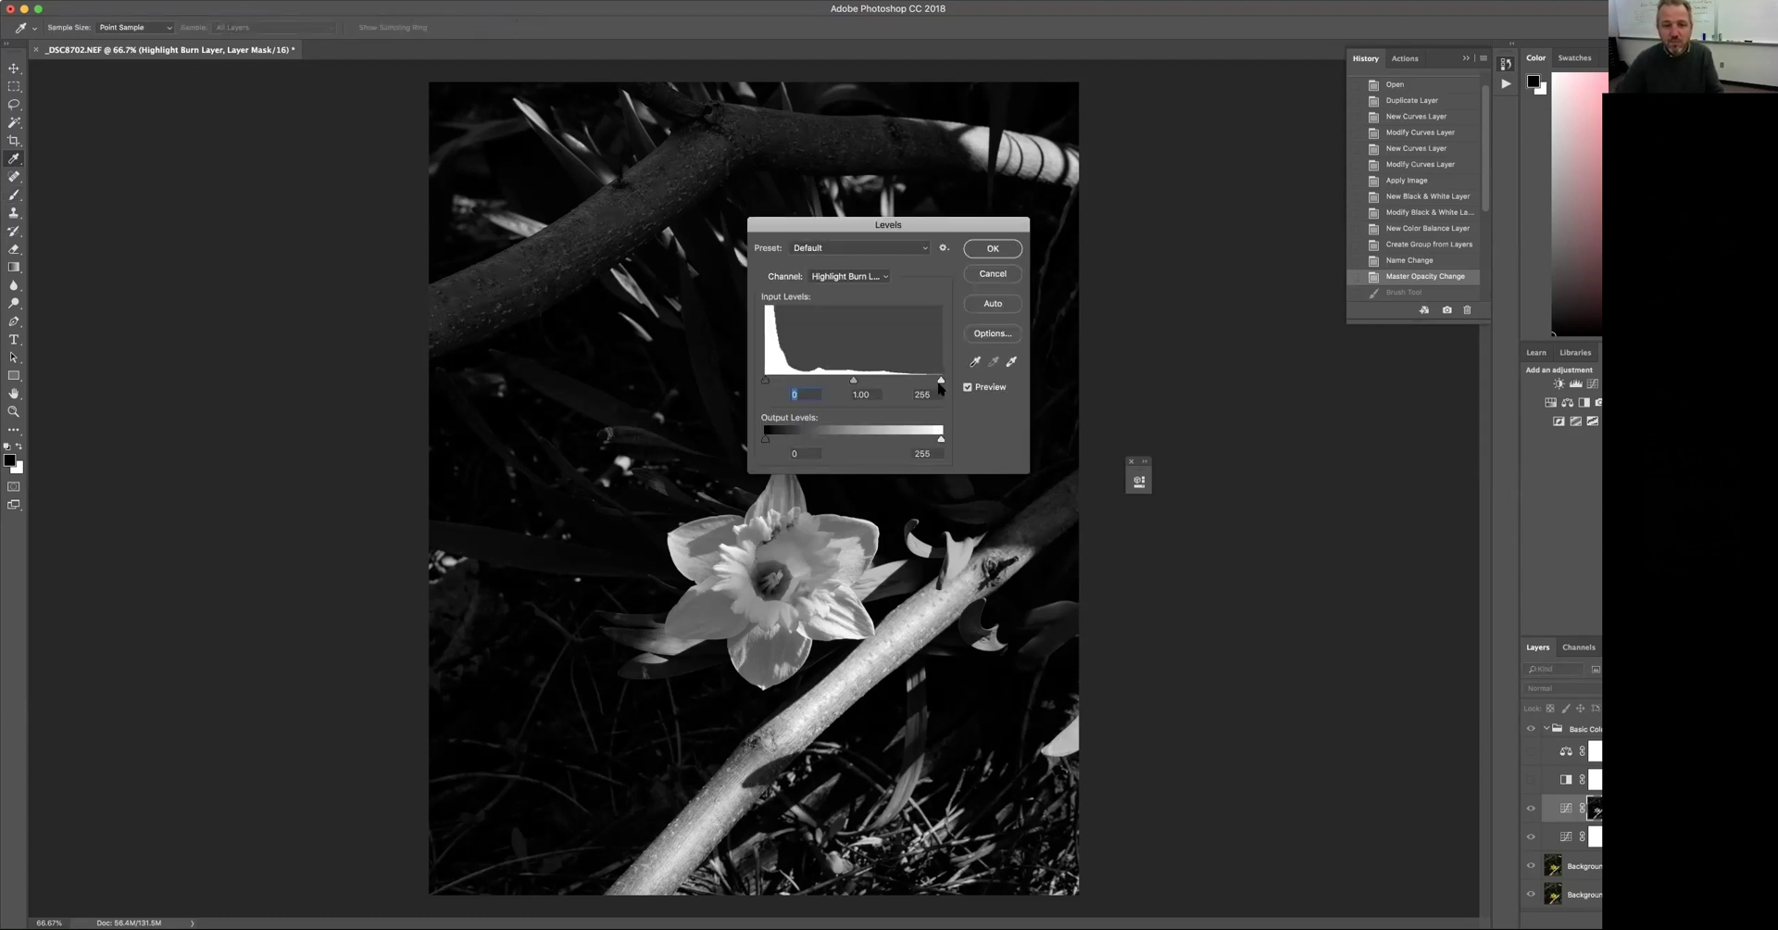
drag(941, 382, 905, 382)
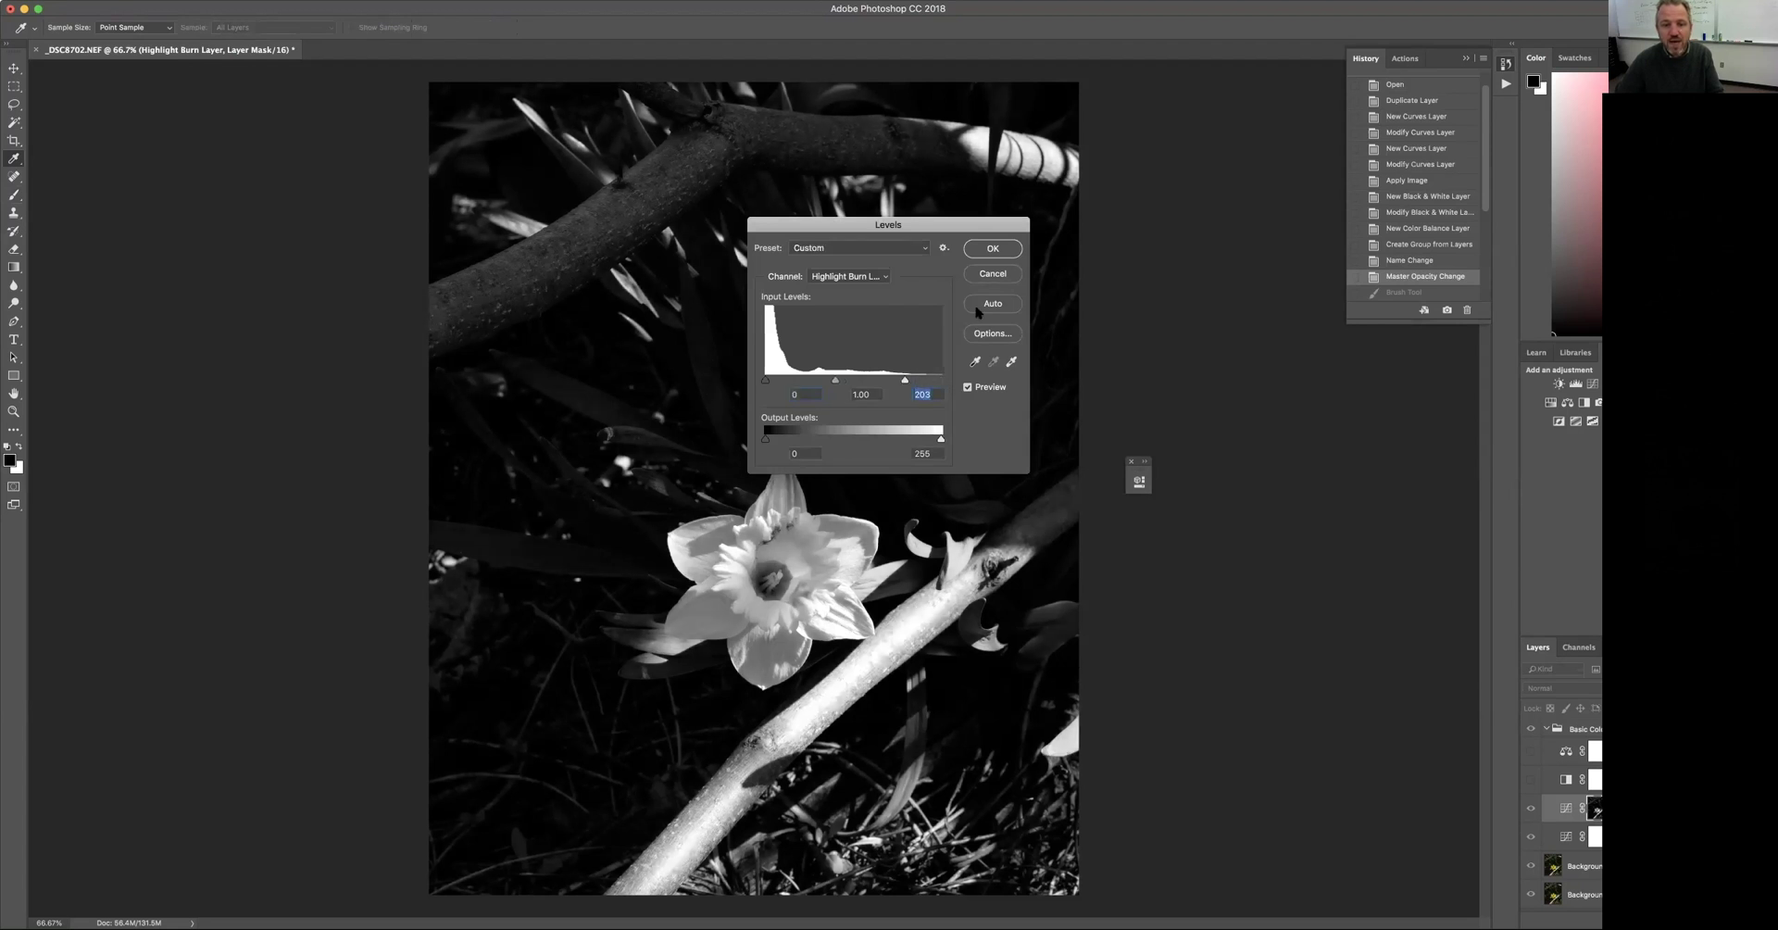
click(991, 248)
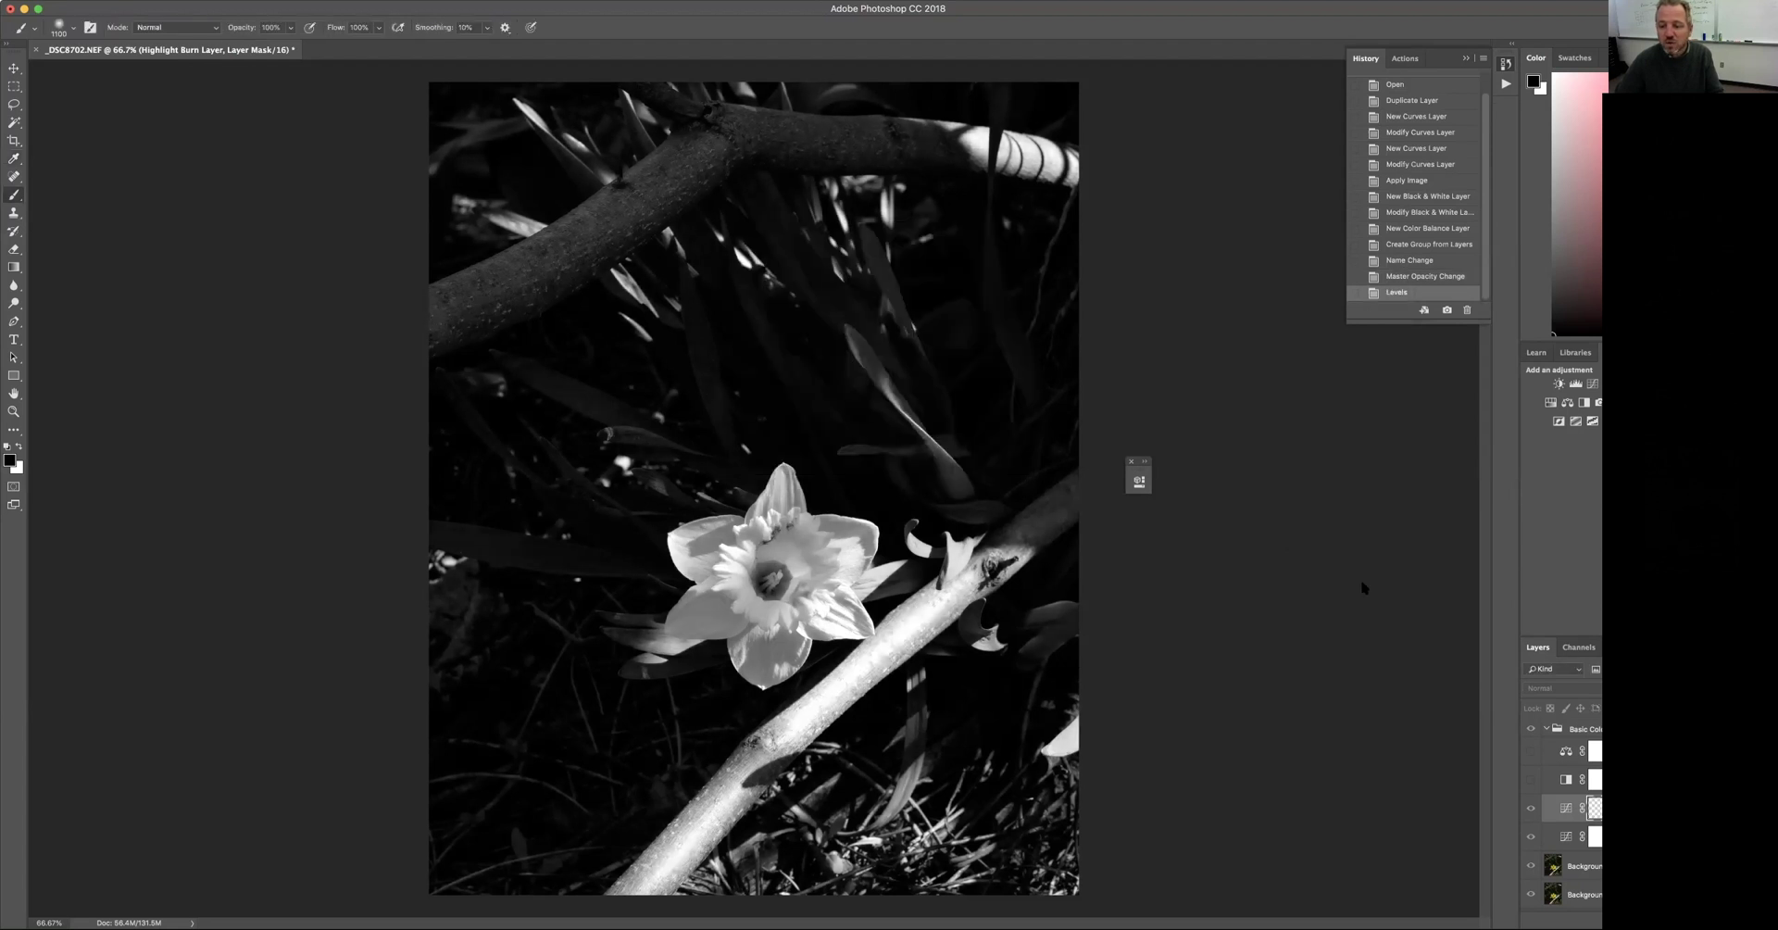
click(1552, 810)
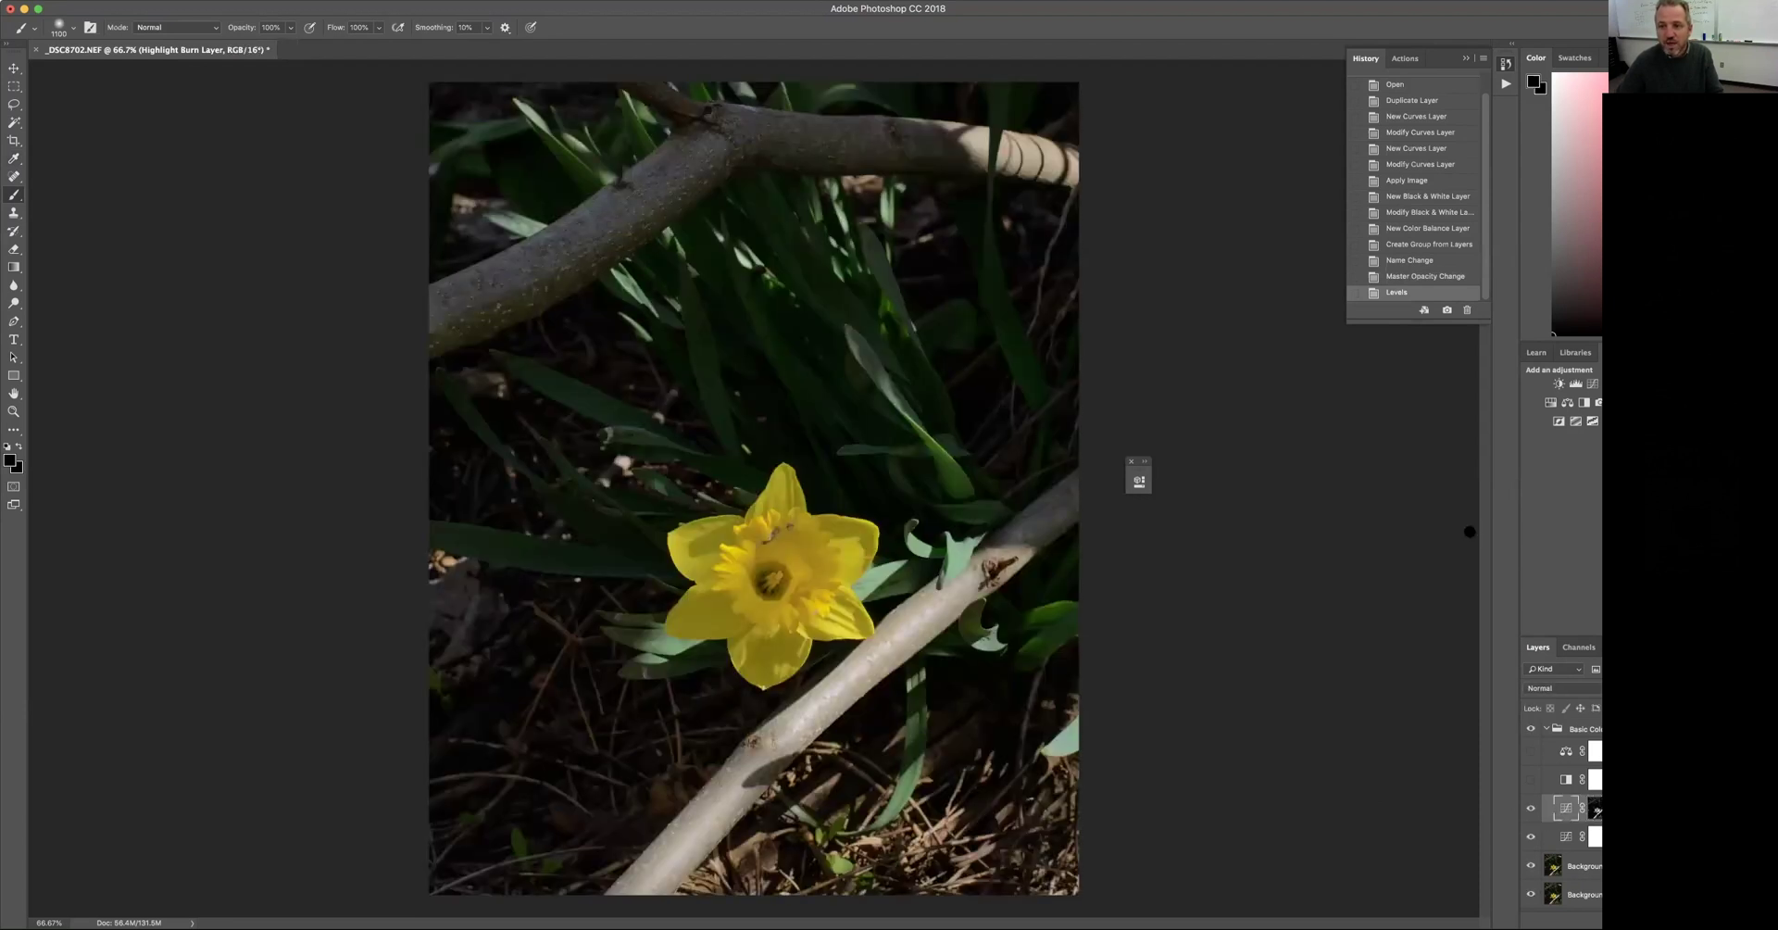
- Compare the image before and after the mask's Levels adjustment using the history states
click(1407, 276)
click(1402, 293)
key(super+z)
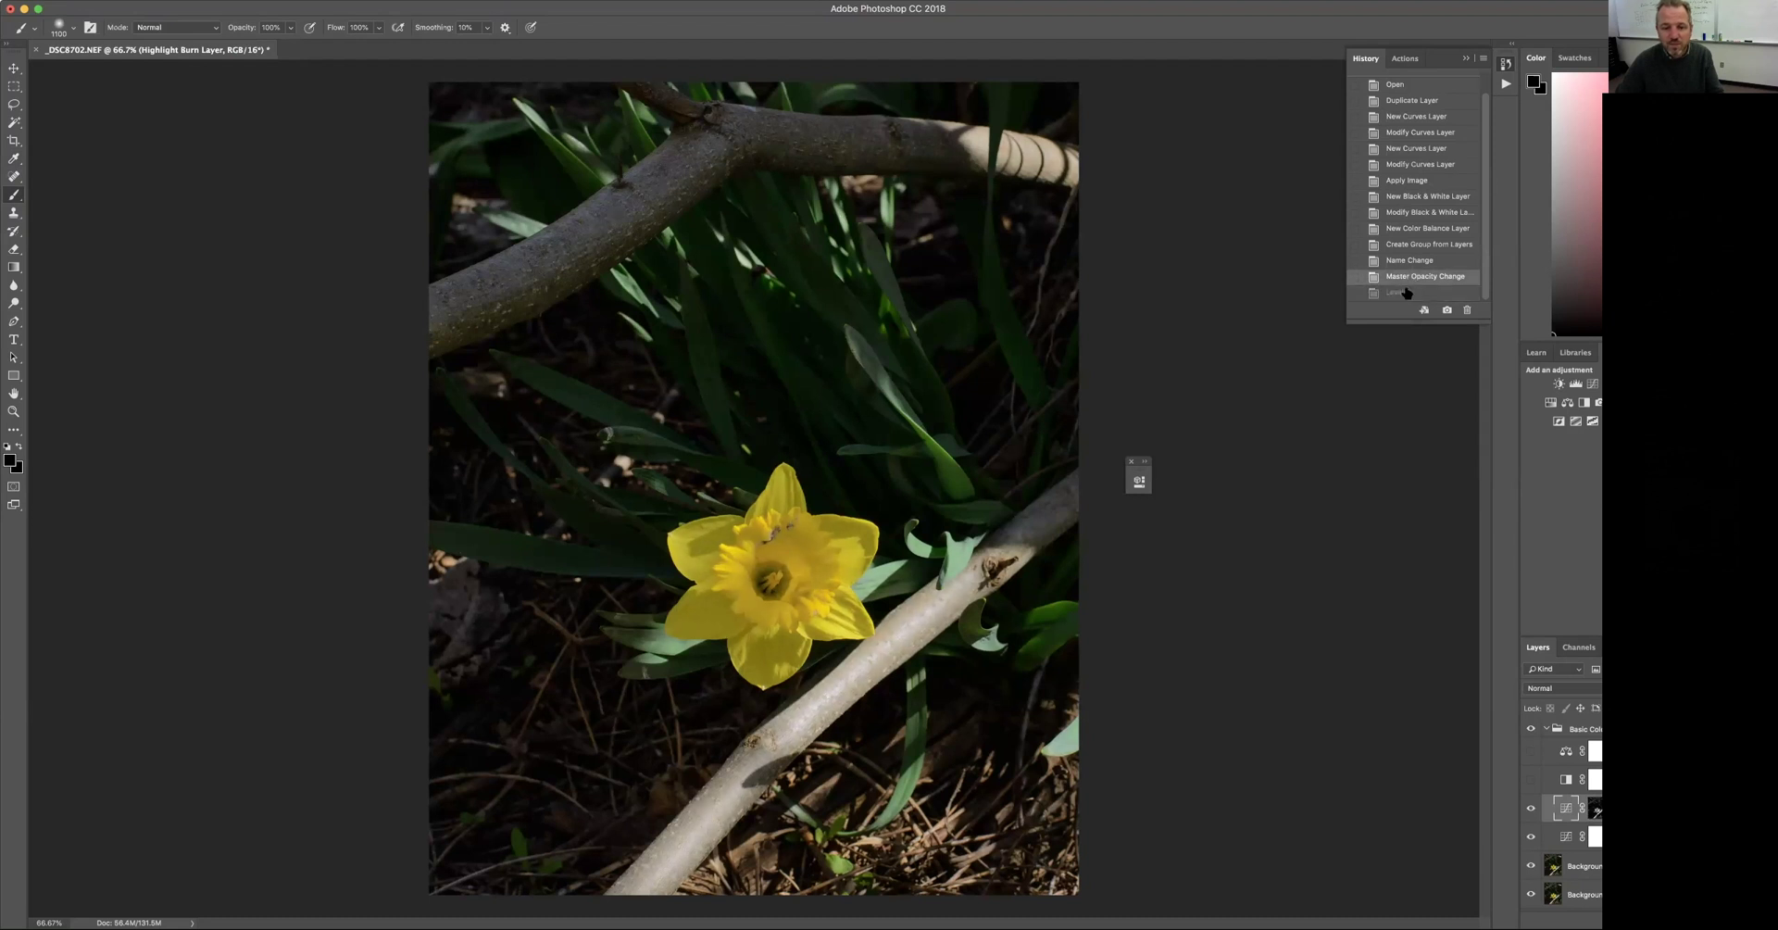
key(super+z)
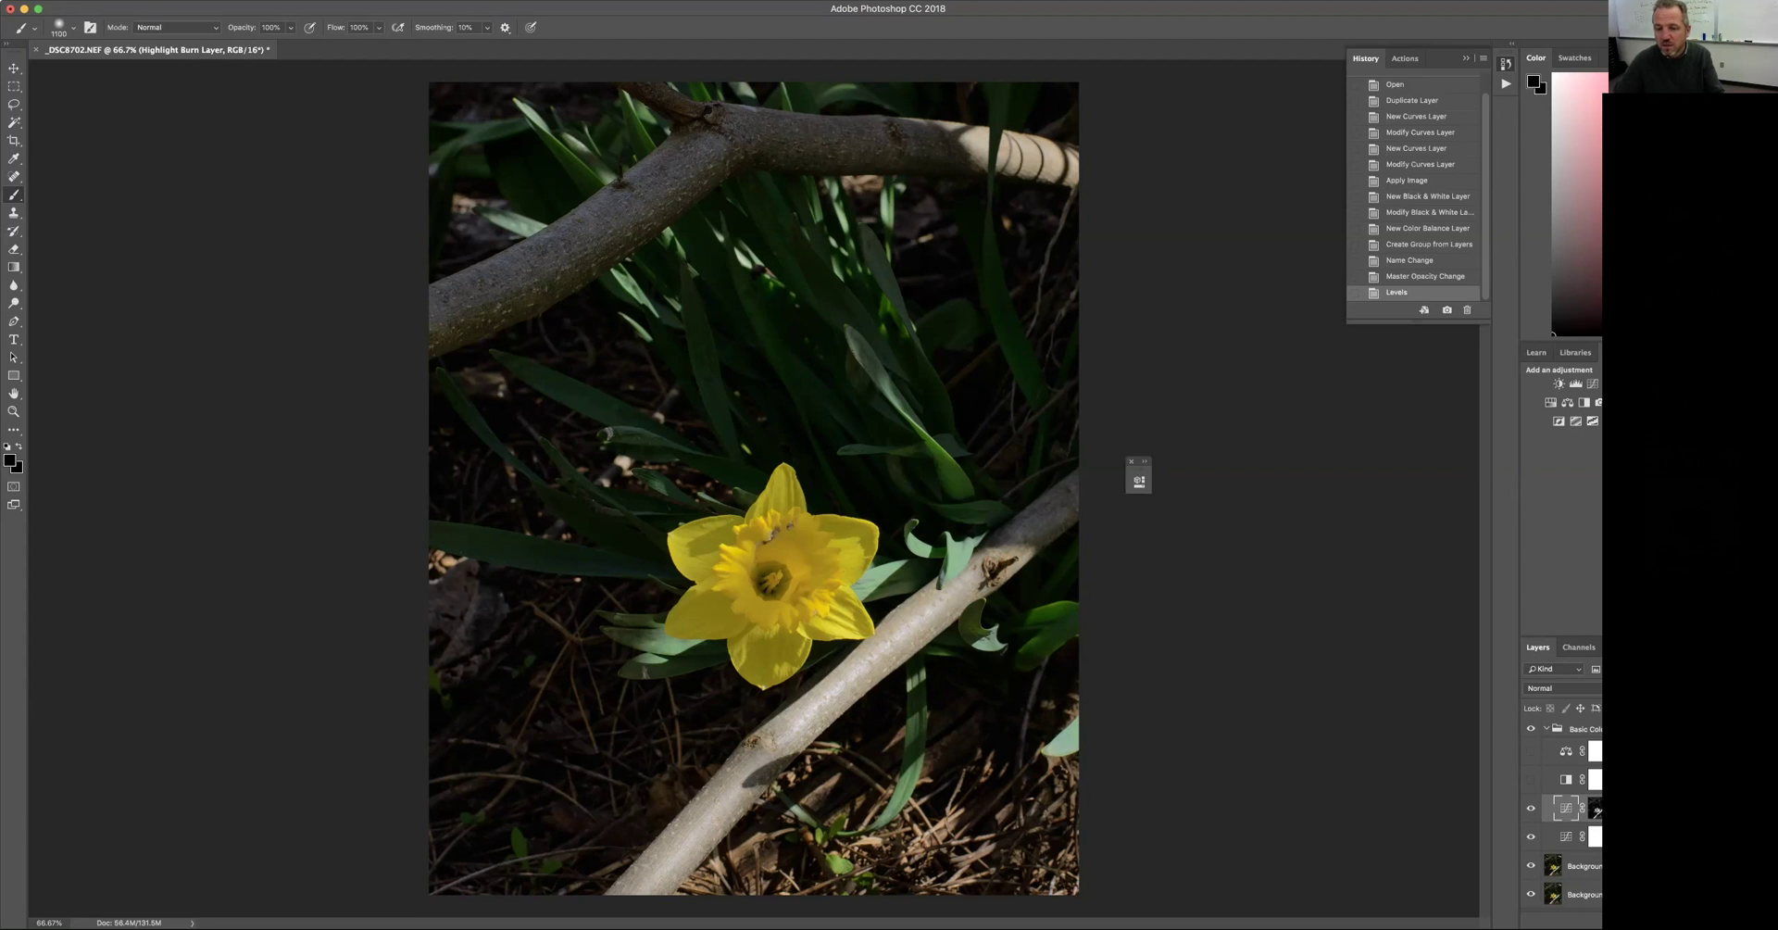
- Paint black over the flower on the Highlight Burn Layer's mask with the large brush to remove the darkening there
click(1595, 808)
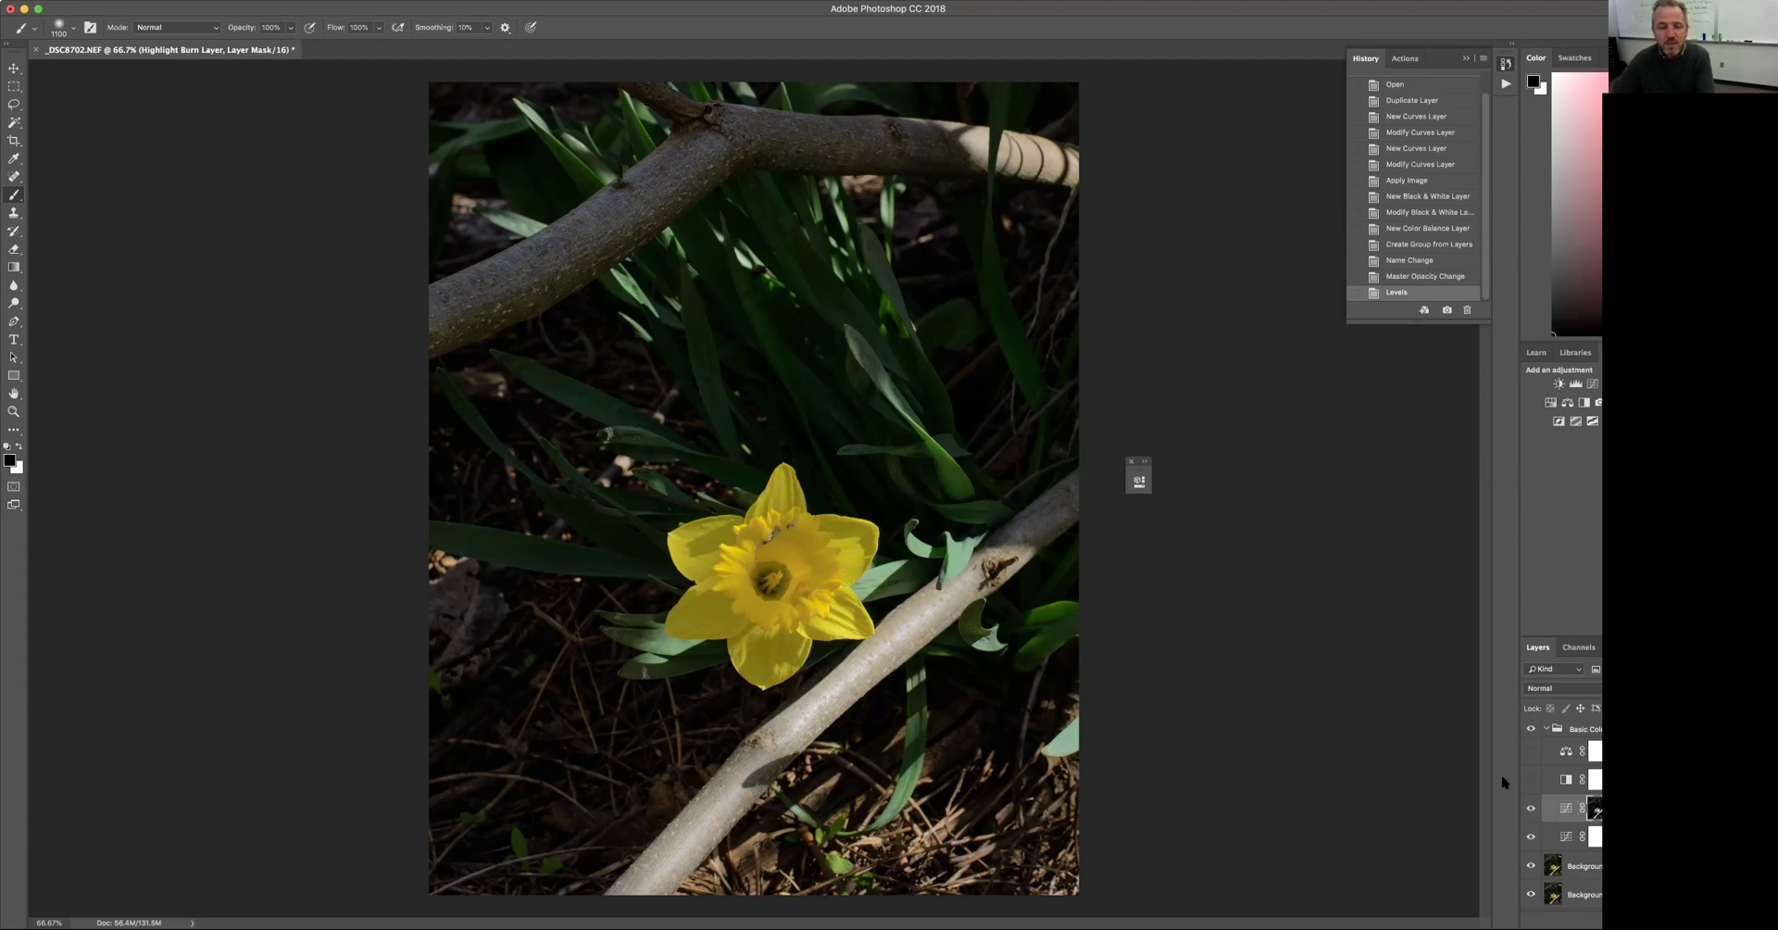
click(776, 570)
click(749, 579)
click(748, 582)
click(754, 567)
click(773, 556)
click(773, 557)
click(774, 558)
click(798, 571)
click(783, 564)
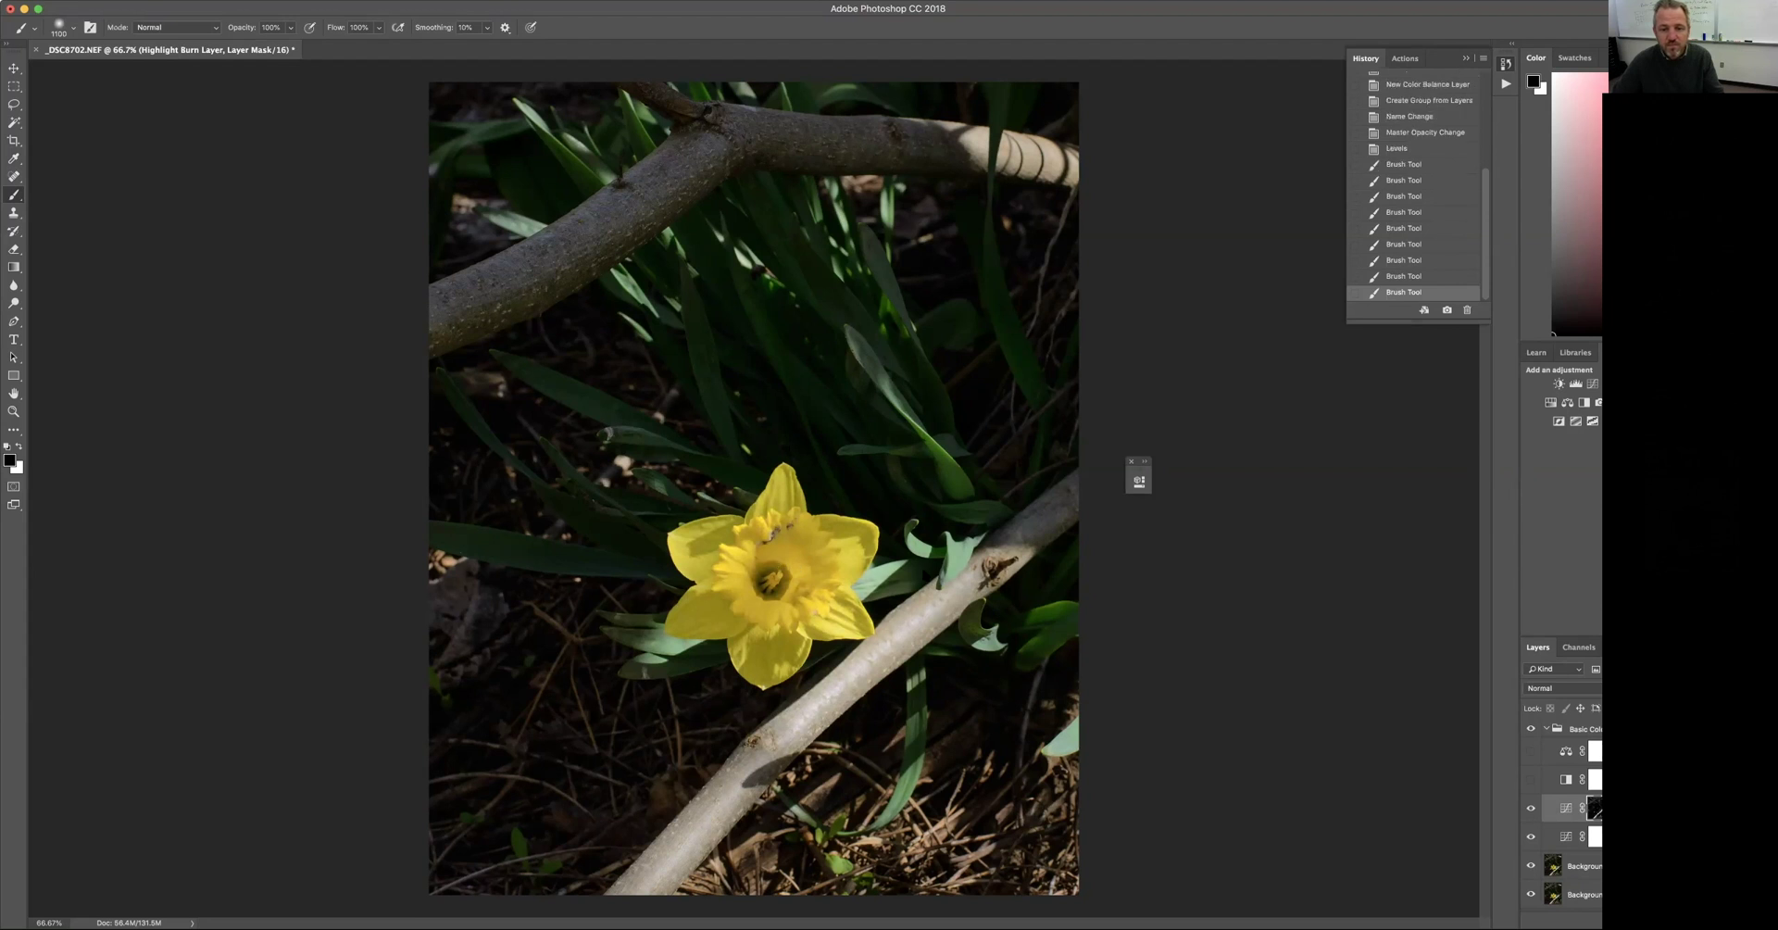
- Compare the image with and without the Highlight Burn Layer
click(1530, 807)
click(1532, 808)
click(1532, 808)
click(1533, 808)
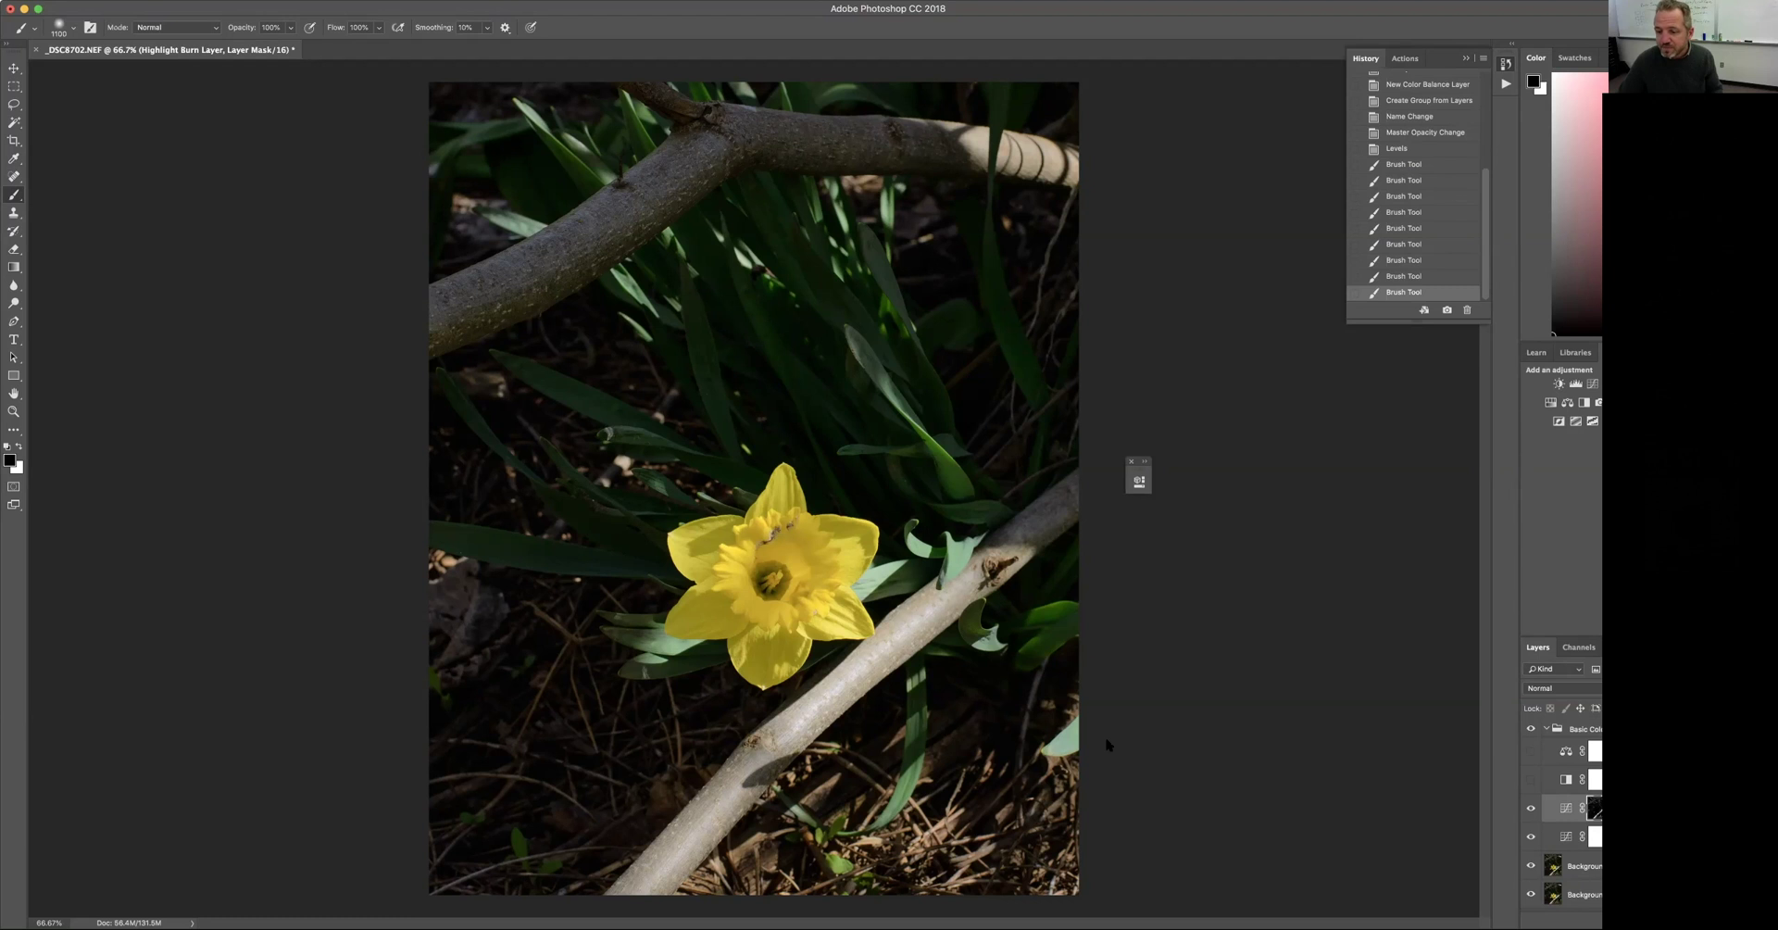
- Turn on the Black & White 1 layer and try brightening the yellows and greens in its settings
click(1532, 781)
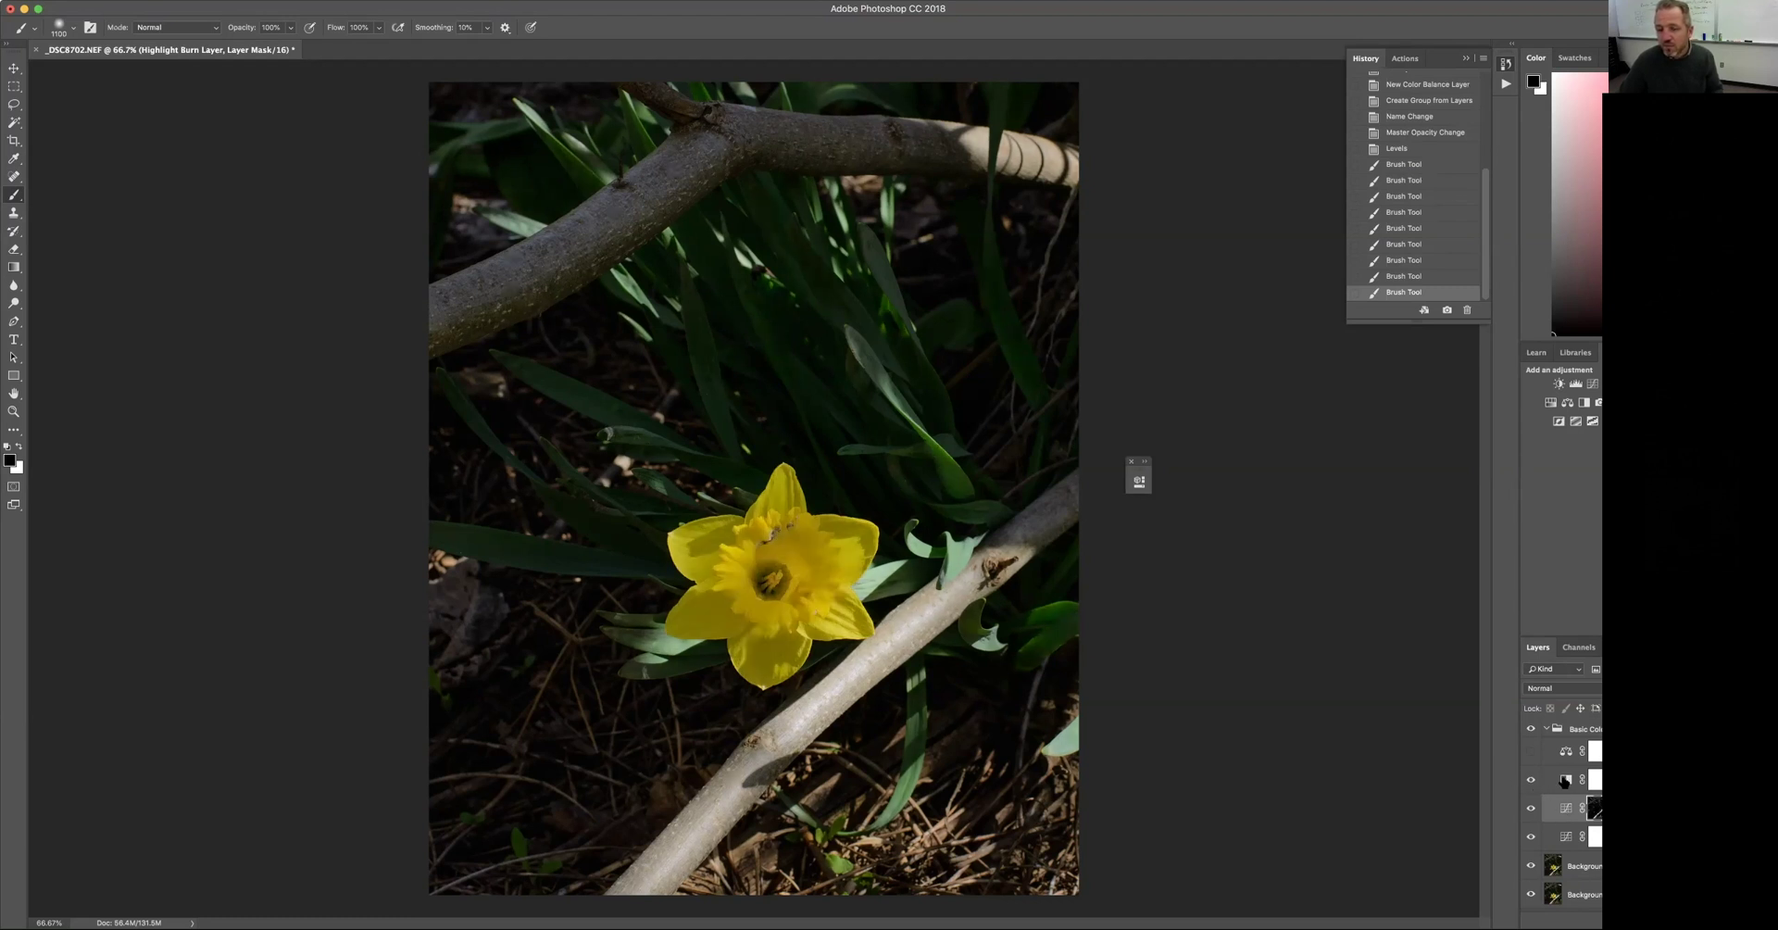
click(1565, 780)
click(1530, 780)
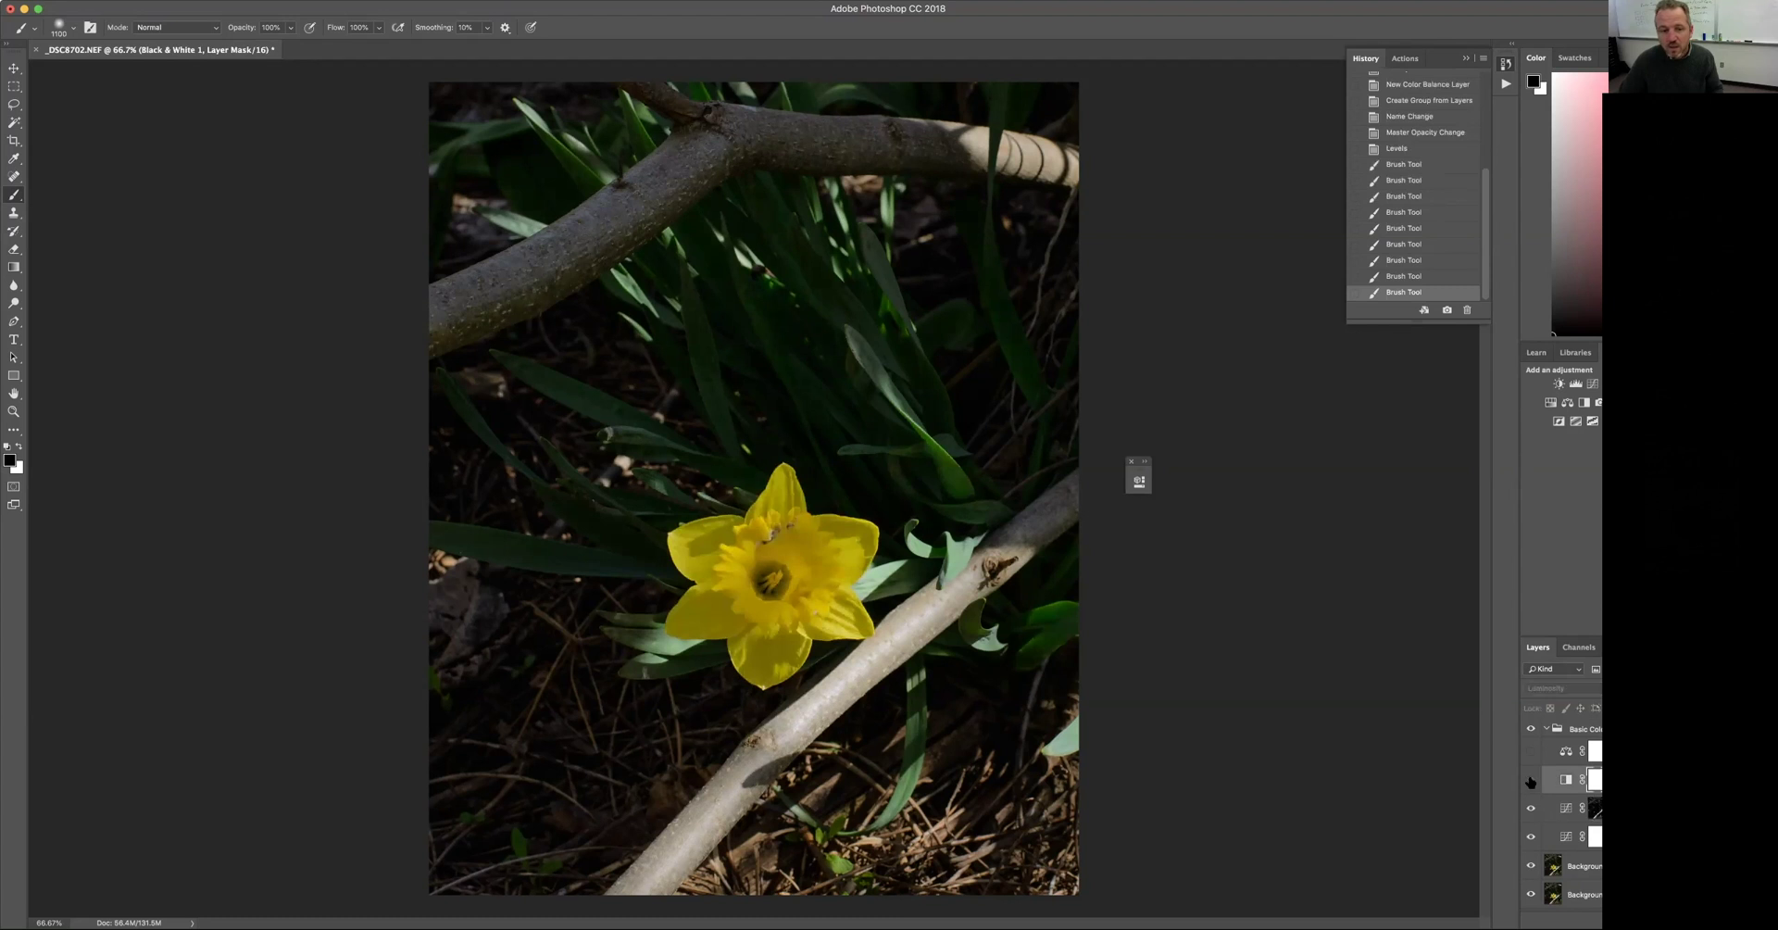
click(1531, 781)
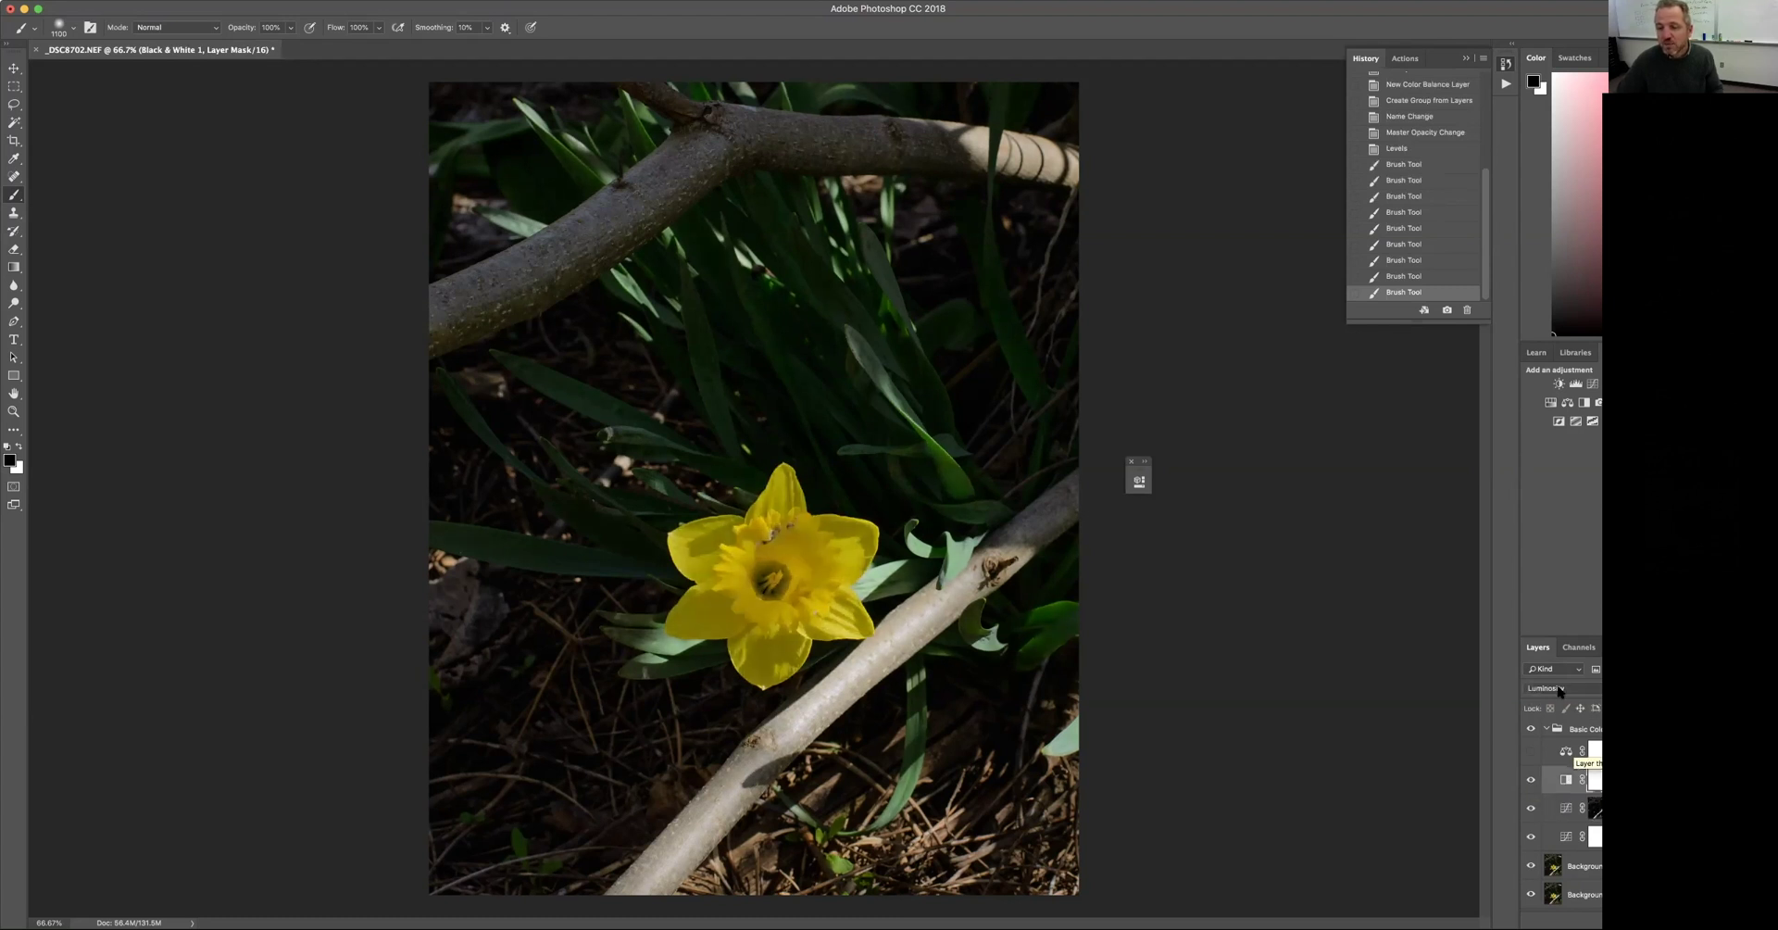
double_click(1565, 781)
drag(958, 478, 1321, 390)
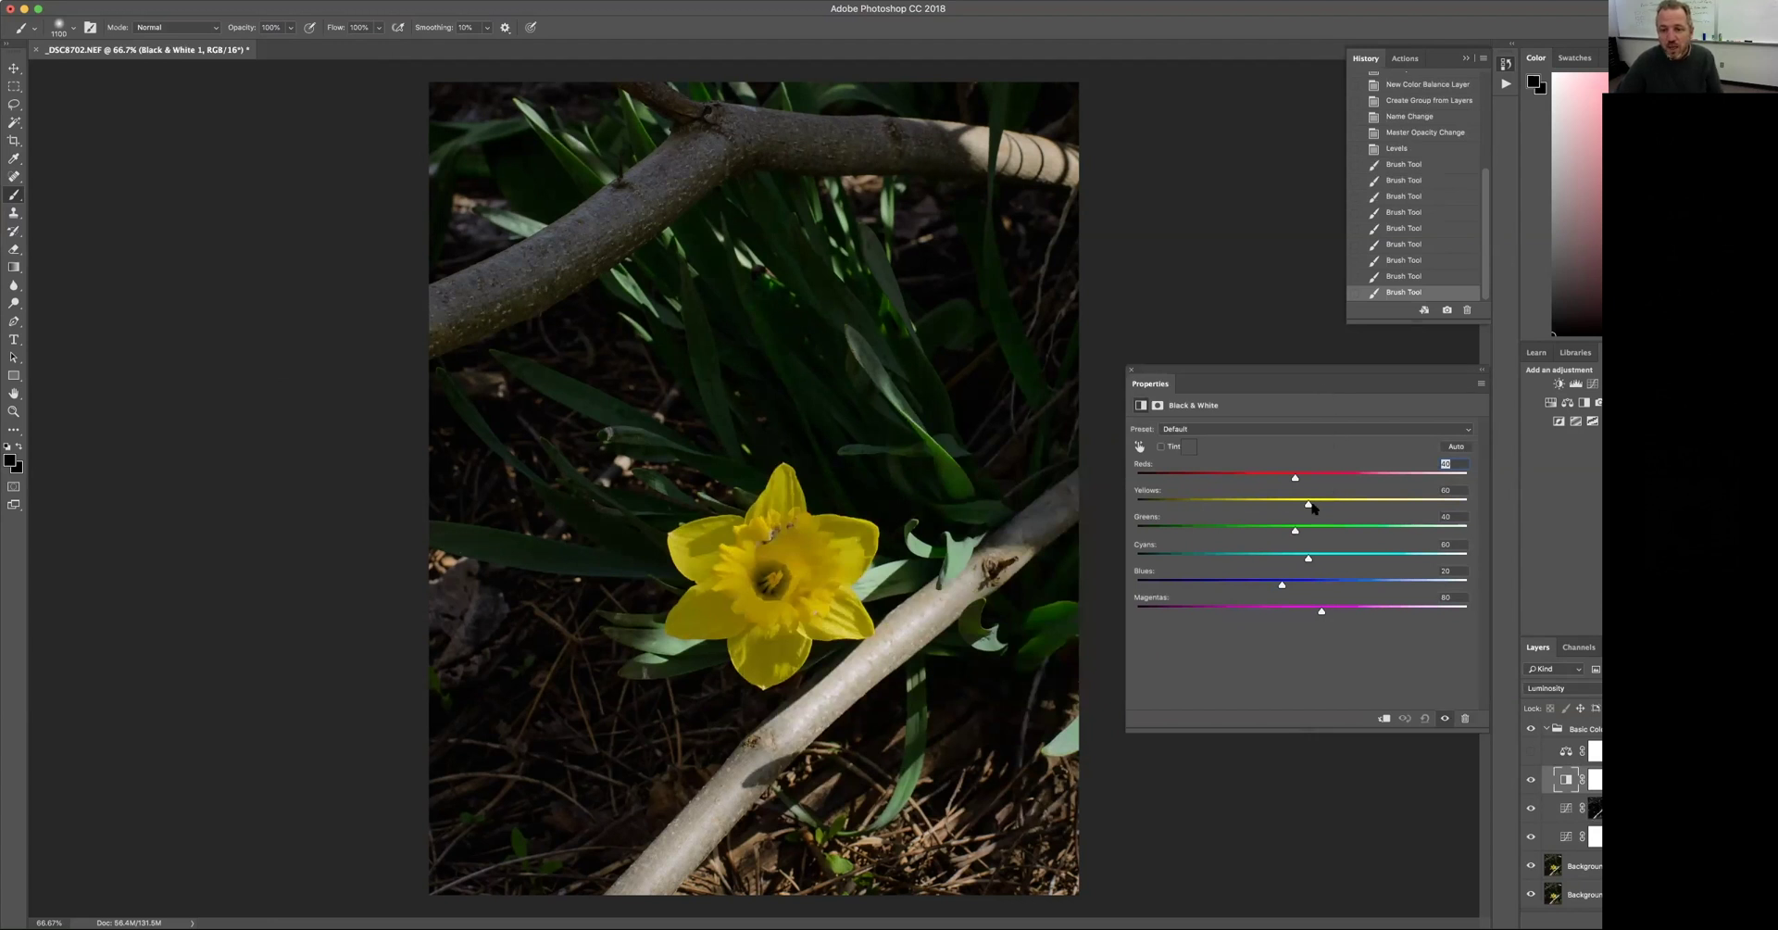
mouse_move(1309, 507)
mouse_down()
mouse_move(1368, 507)
mouse_move(1322, 507)
mouse_move(1395, 539)
mouse_move(1298, 504)
mouse_move(1322, 506)
mouse_up()
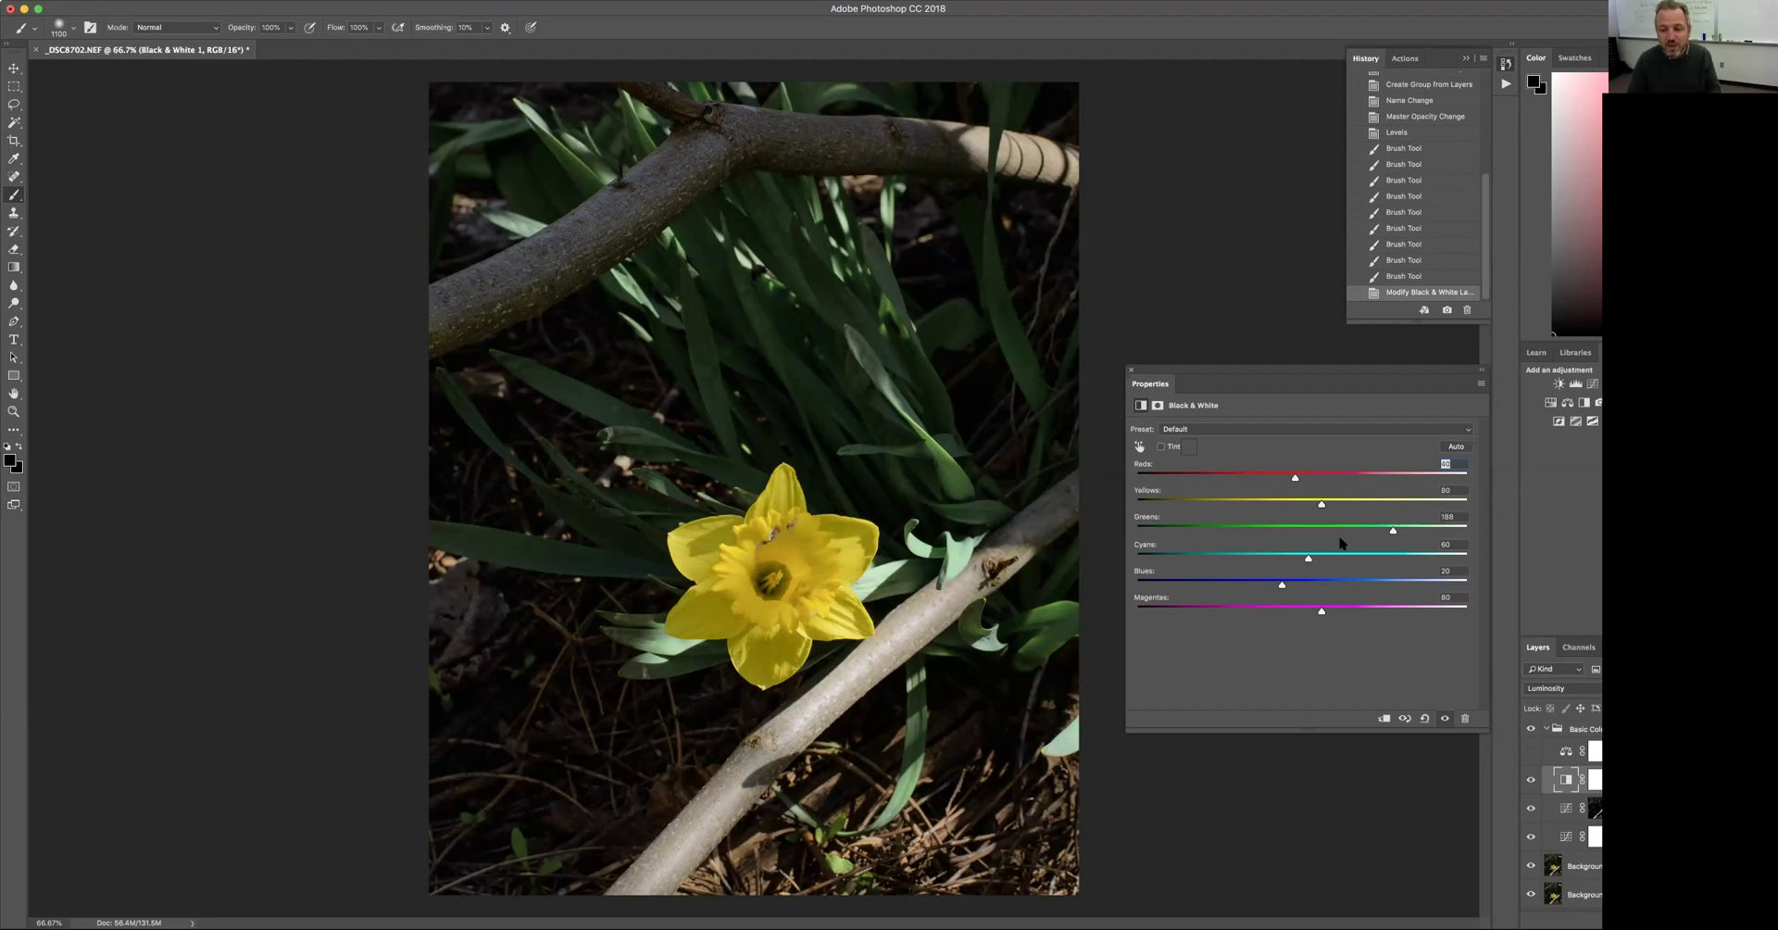
- Apply the Green Filter preset to the Black & White layer, with yellows set to 83 and greens to about 160
click(1323, 432)
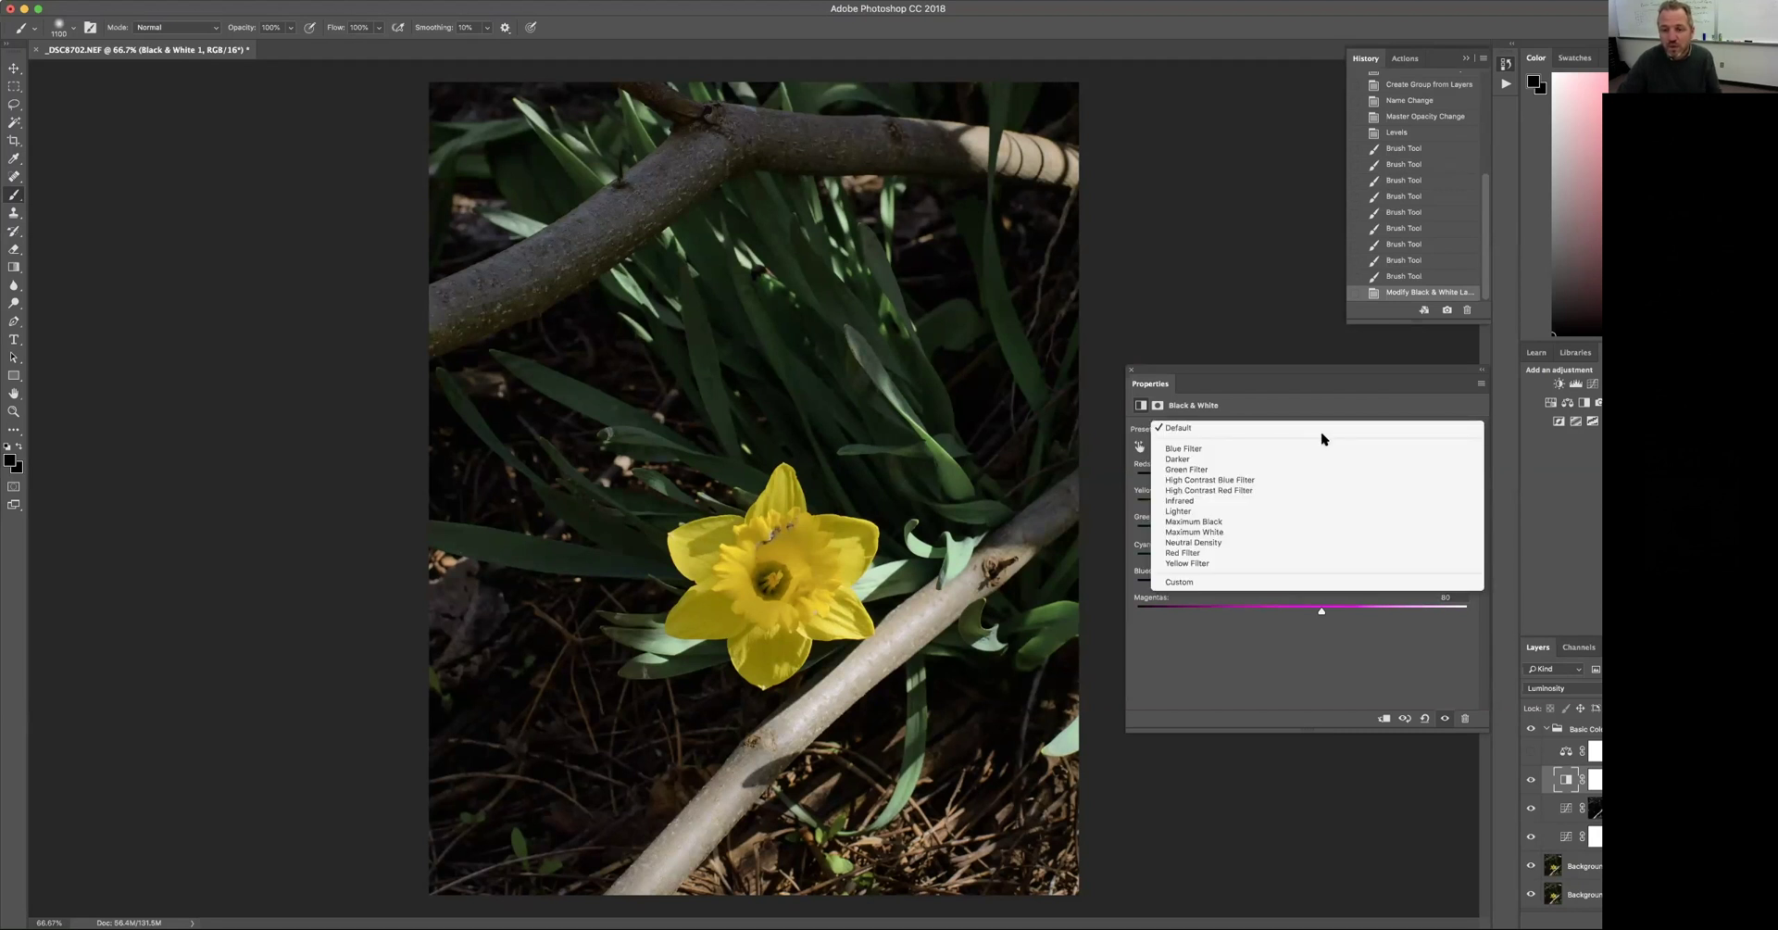
click(1256, 472)
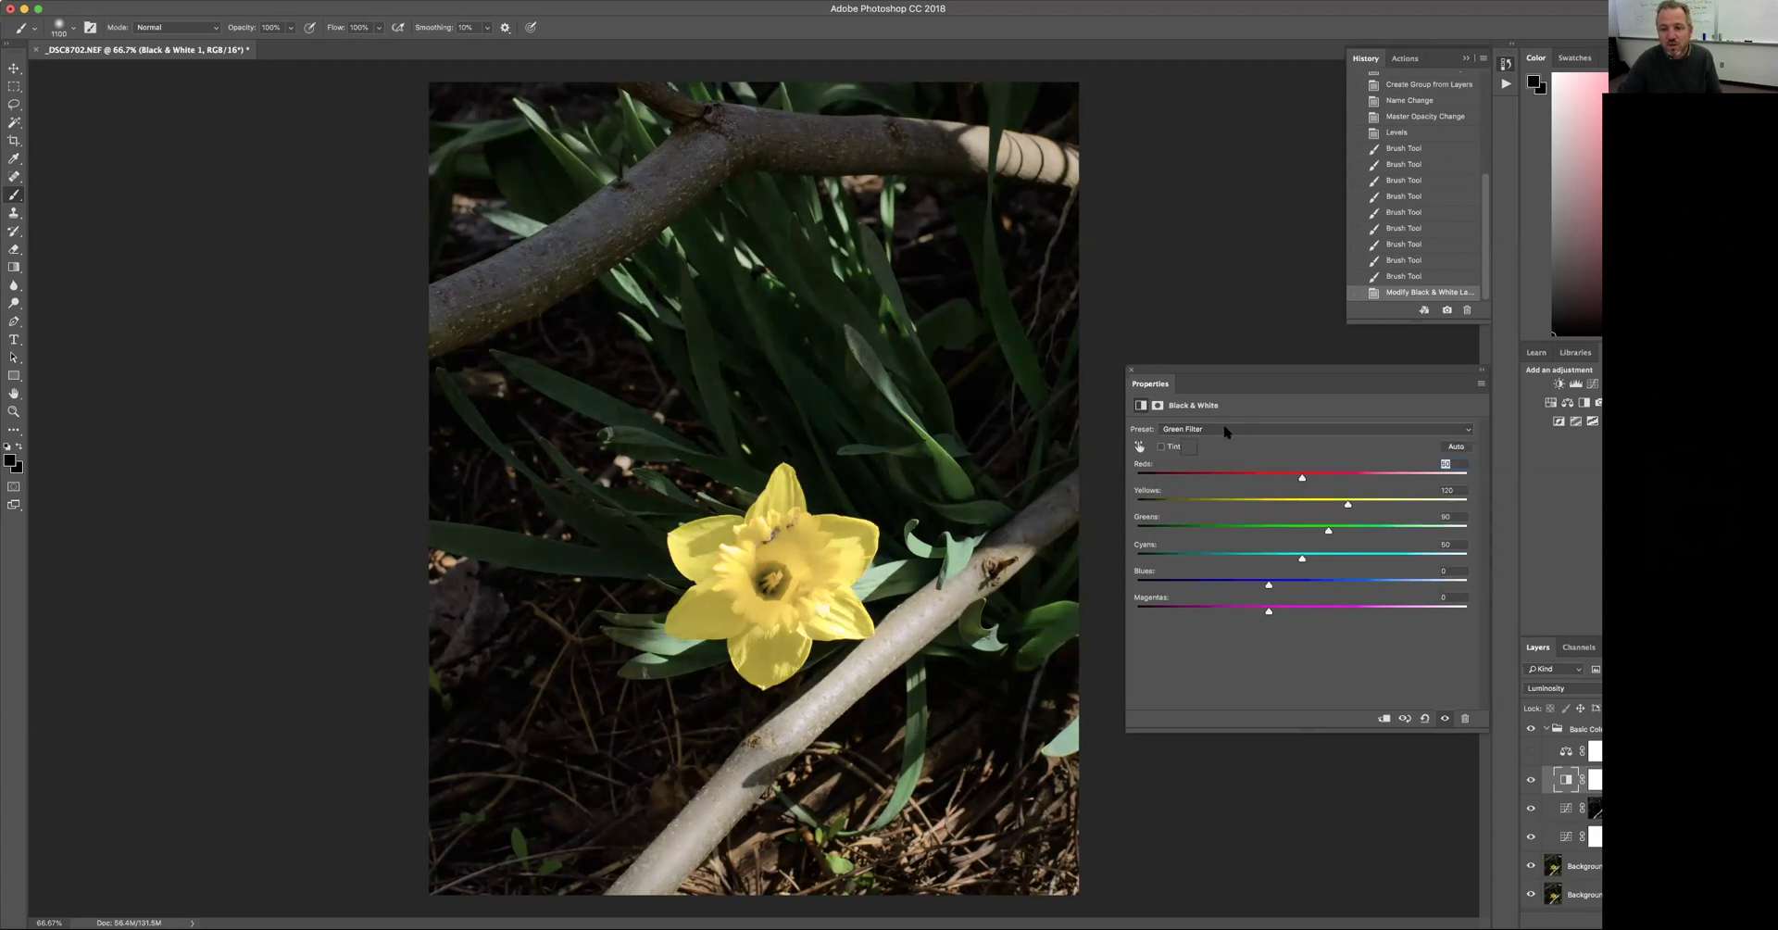
click(1239, 430)
click(1238, 429)
drag(1347, 504, 1323, 505)
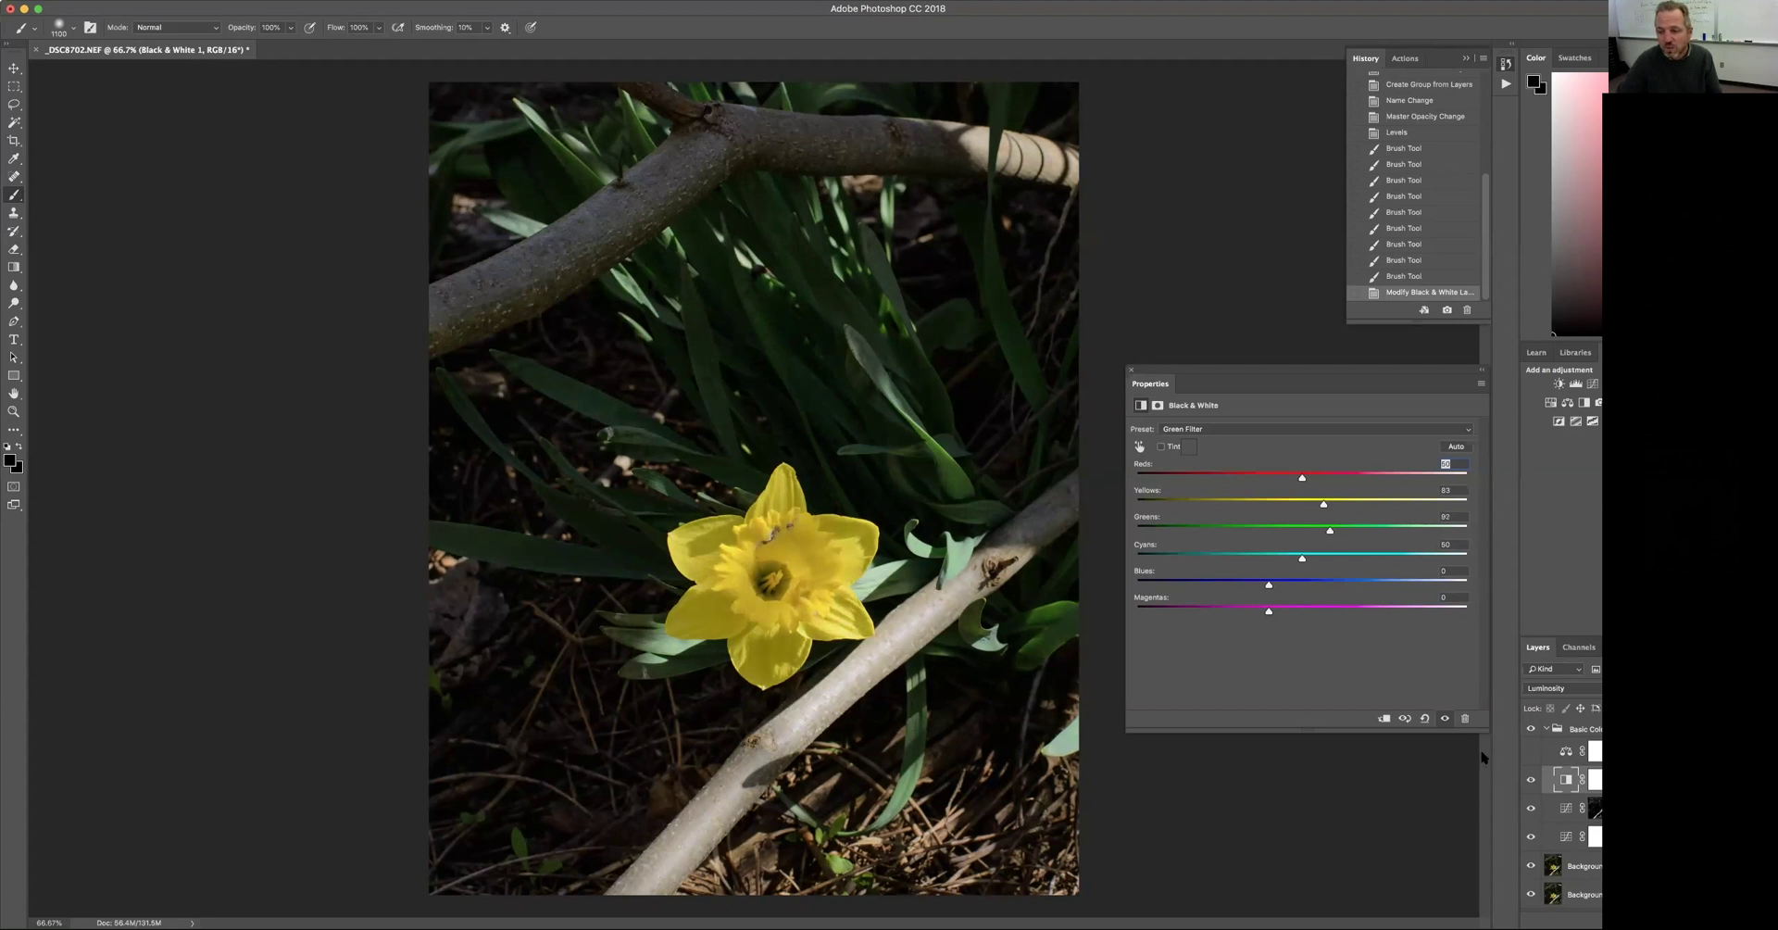
click(1531, 782)
click(1530, 783)
click(1531, 782)
click(1531, 782)
drag(1330, 530, 1378, 541)
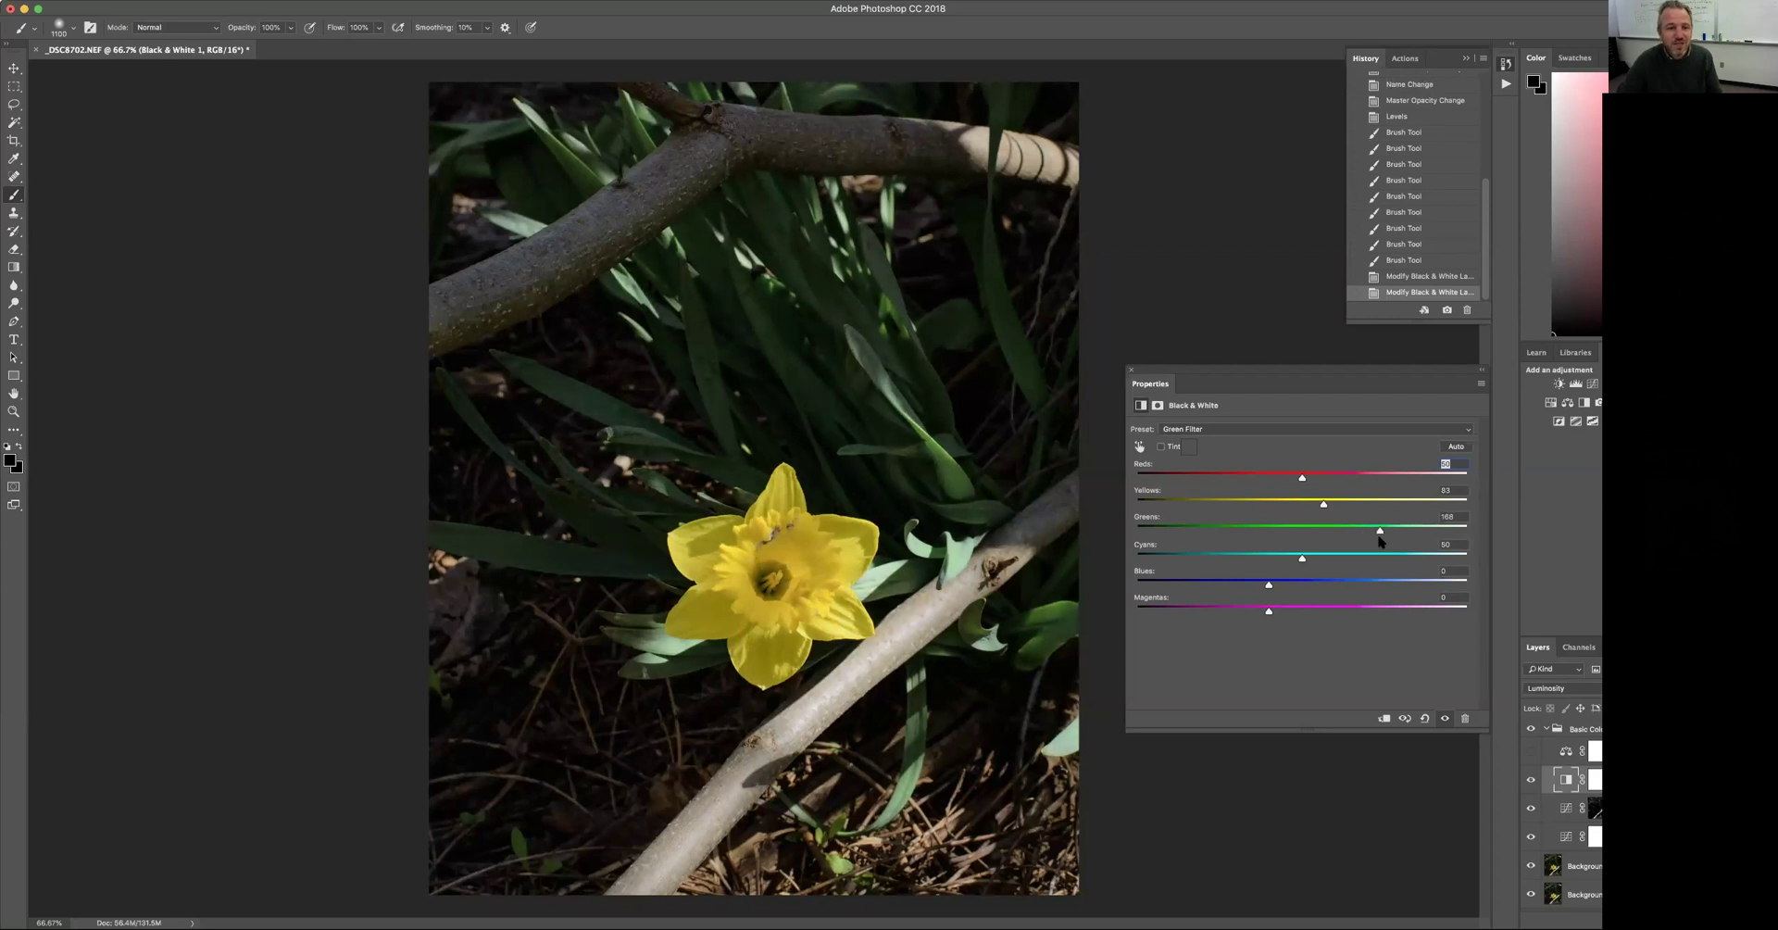
drag(1388, 541, 1374, 540)
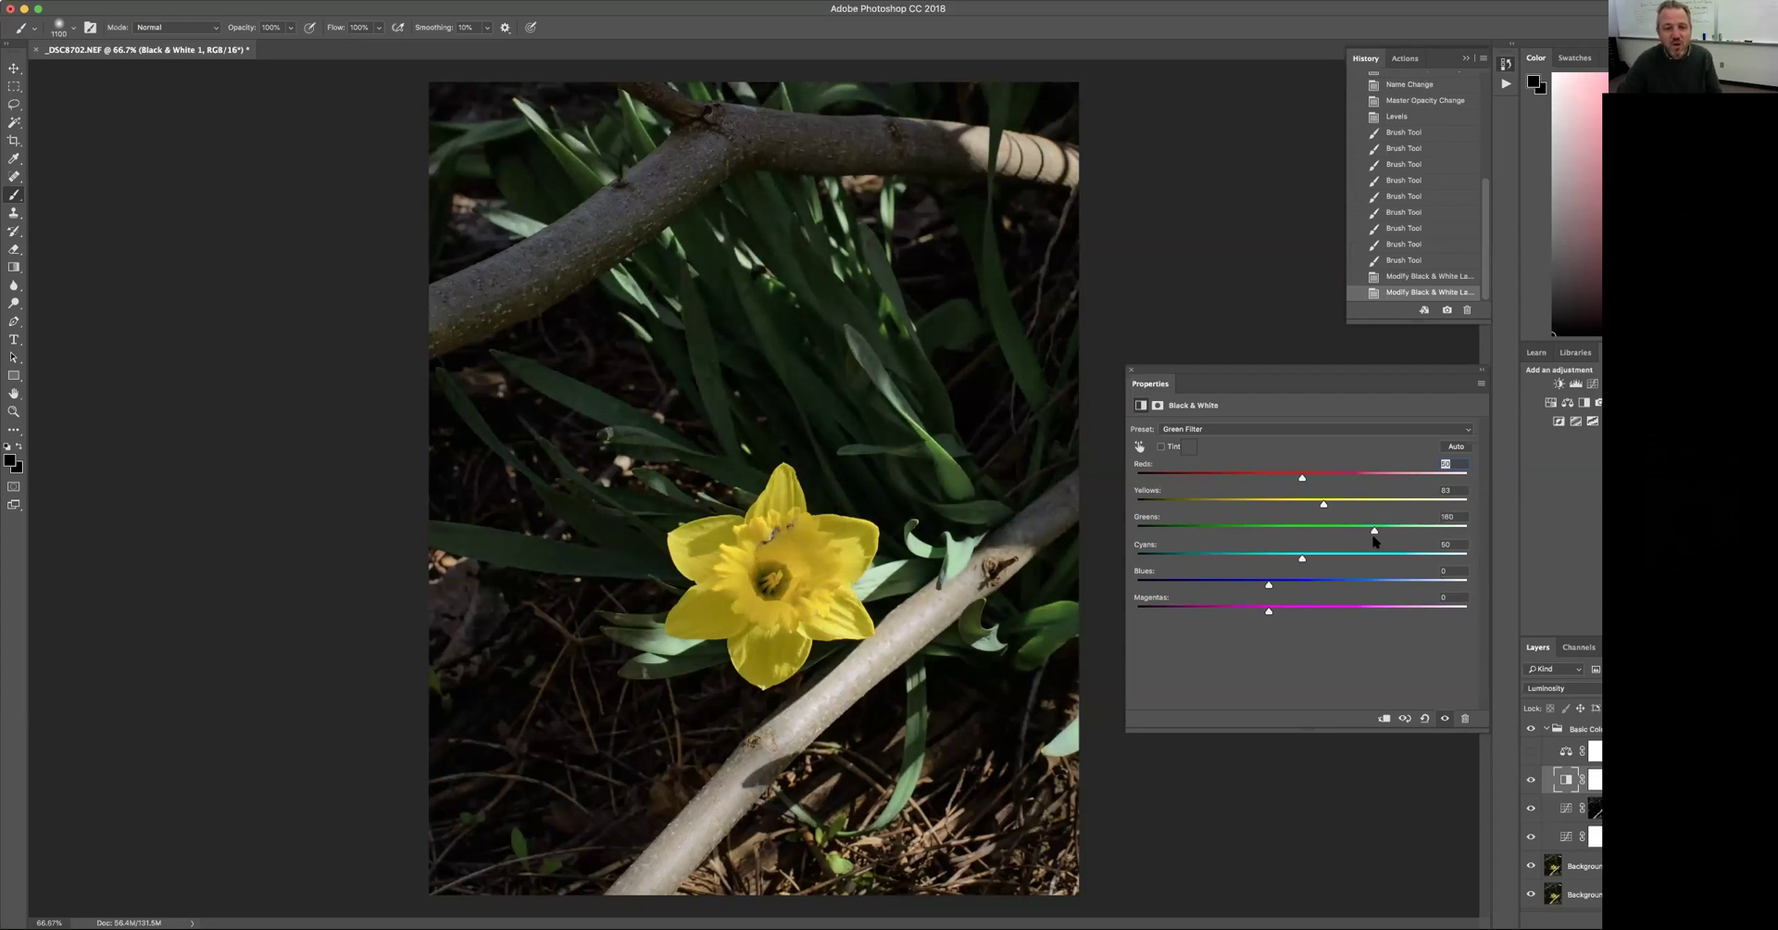
- Compare the image with and without the Black & White layer, and with and without the whole correction group
click(1531, 781)
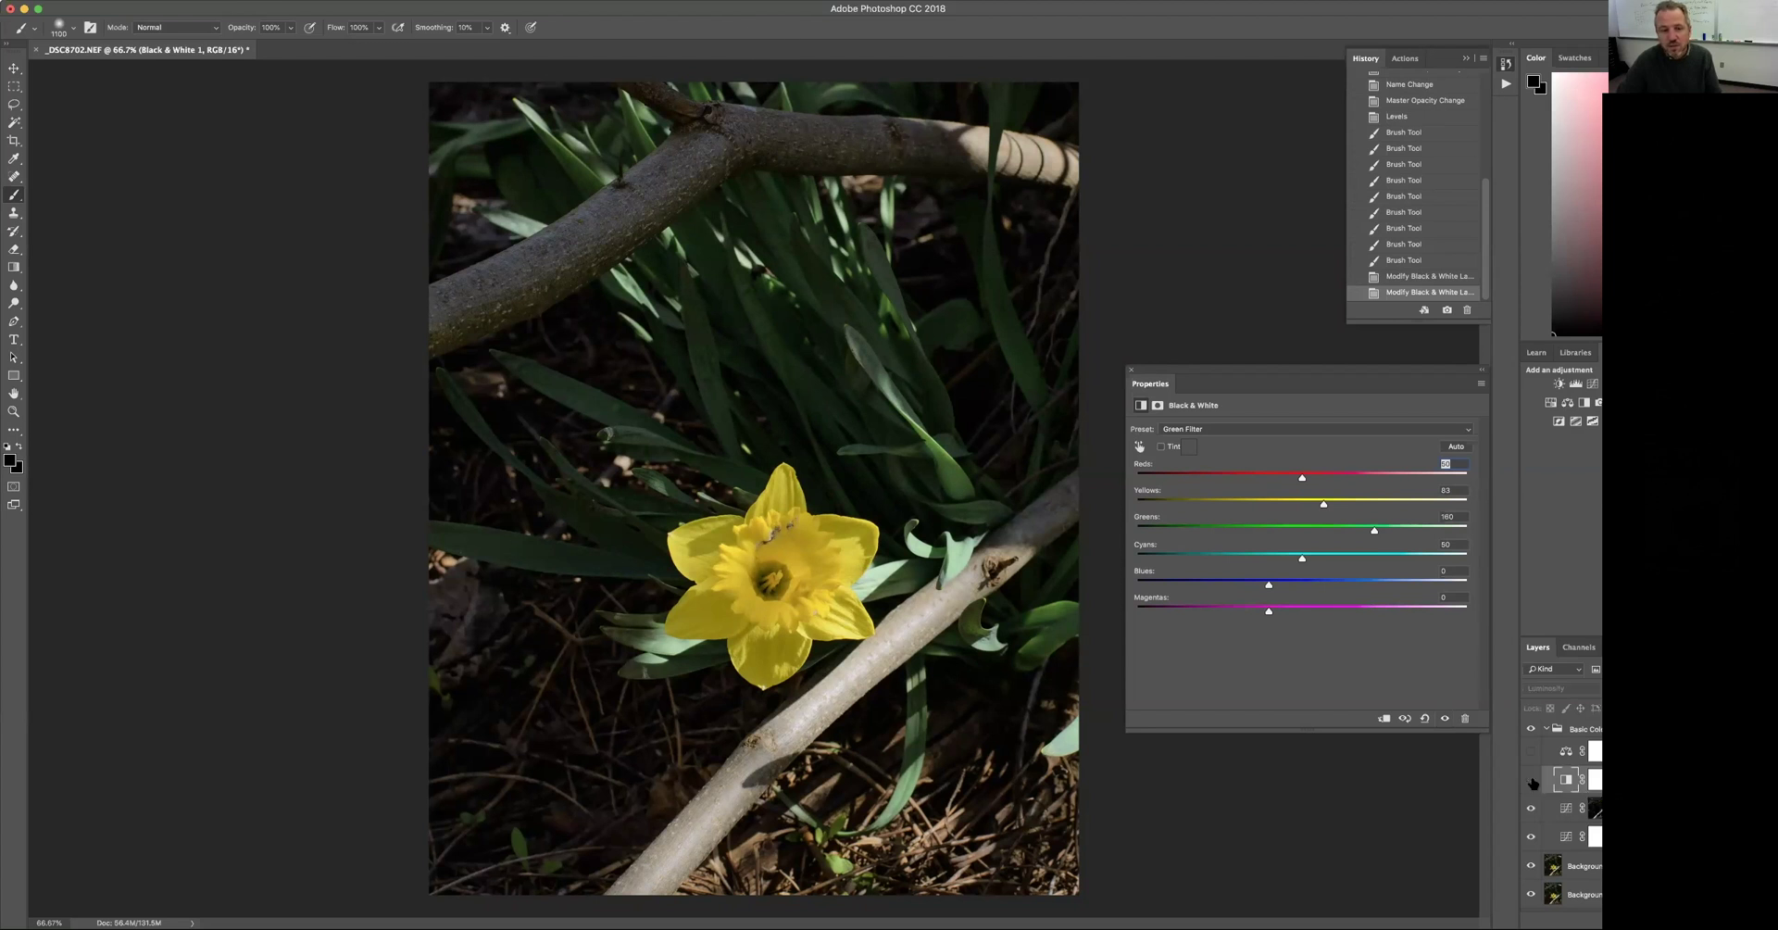
click(1531, 781)
click(1531, 781)
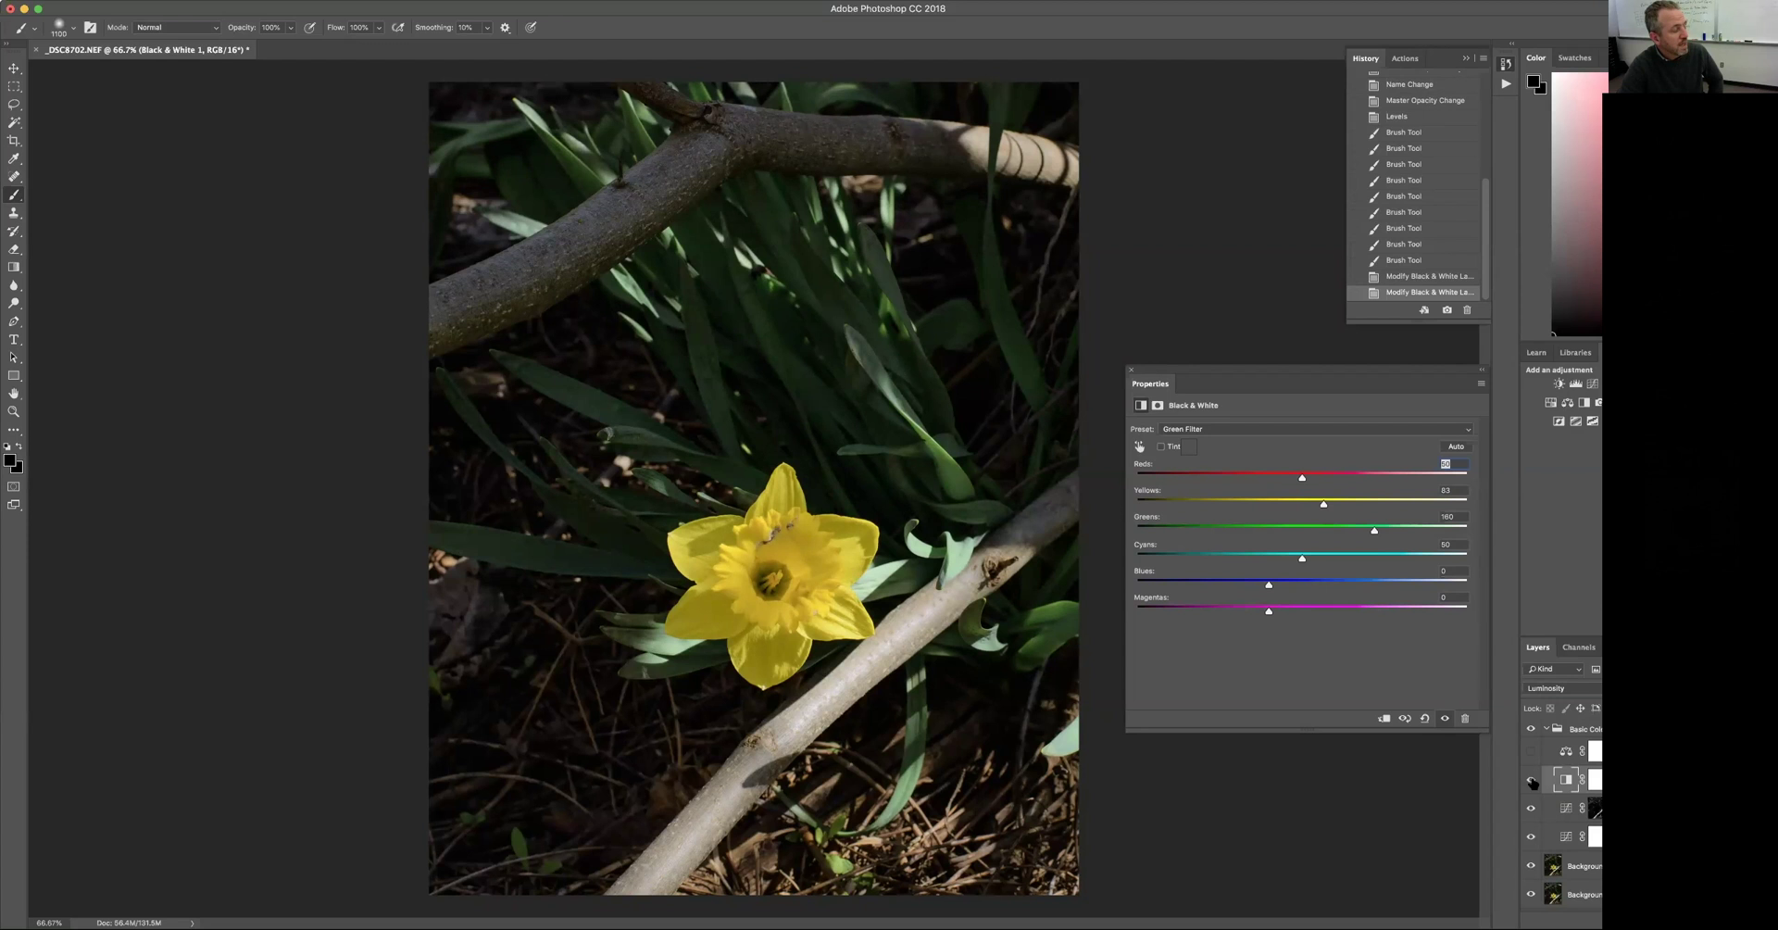
click(1531, 729)
click(1531, 730)
- Turn on the Color Balance 1 layer and shift its shadows toward blue to +5
click(1563, 753)
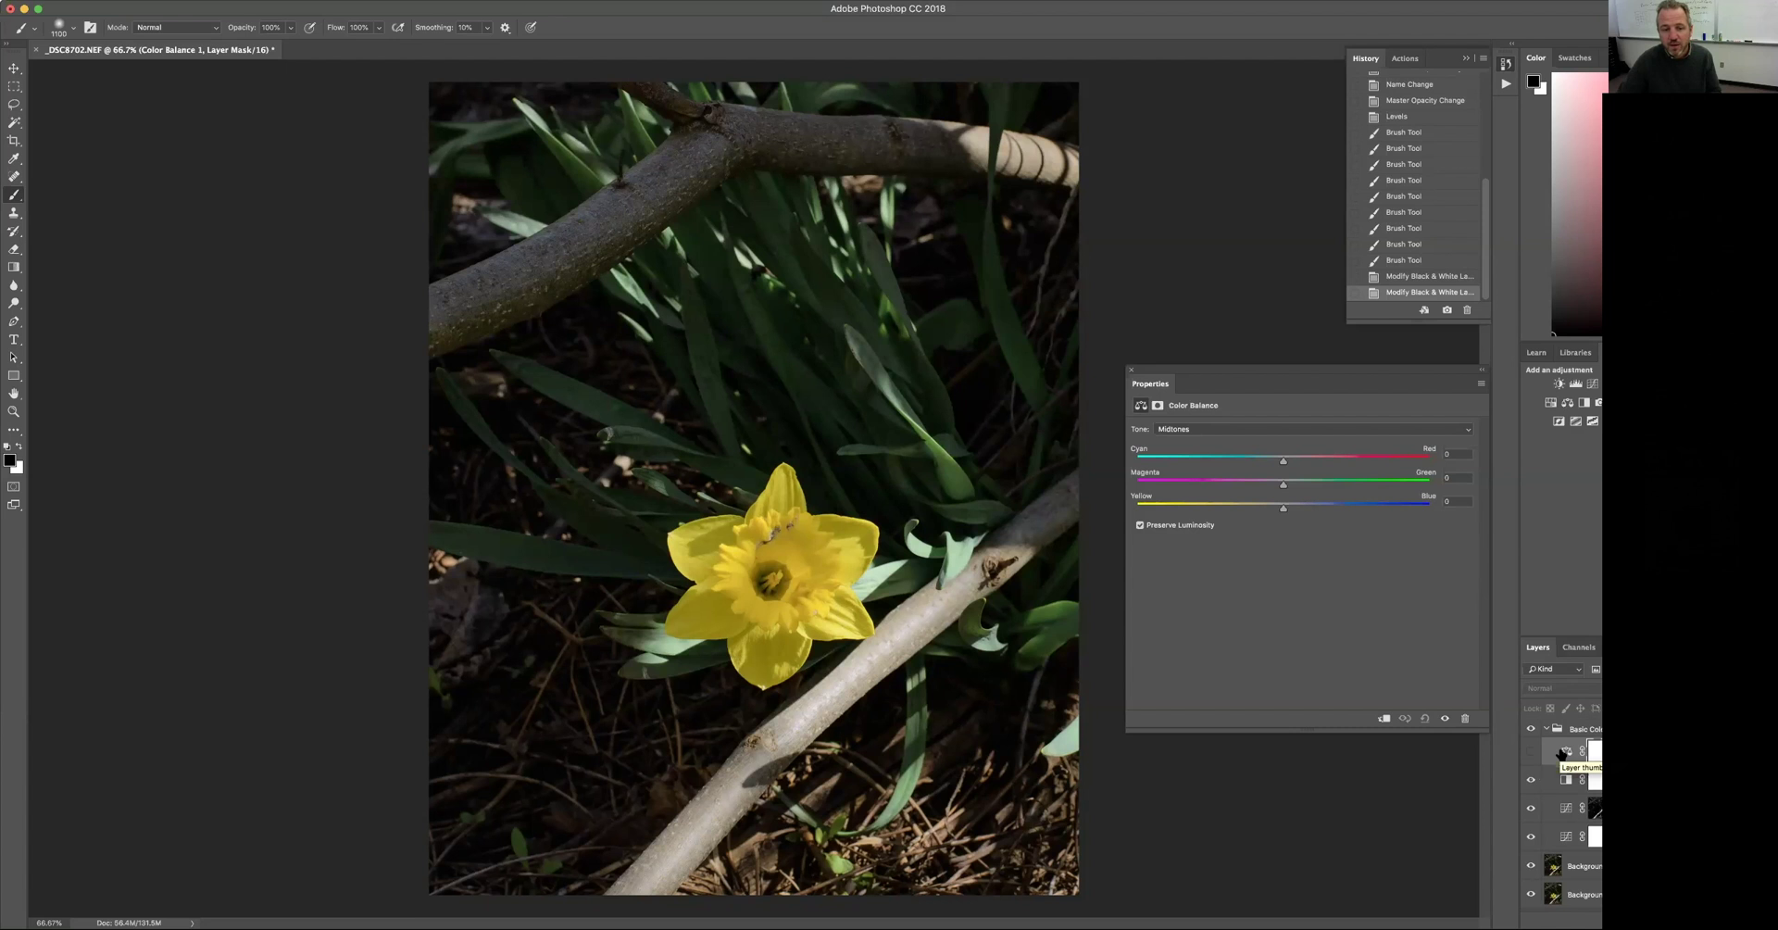
click(1530, 751)
click(1562, 753)
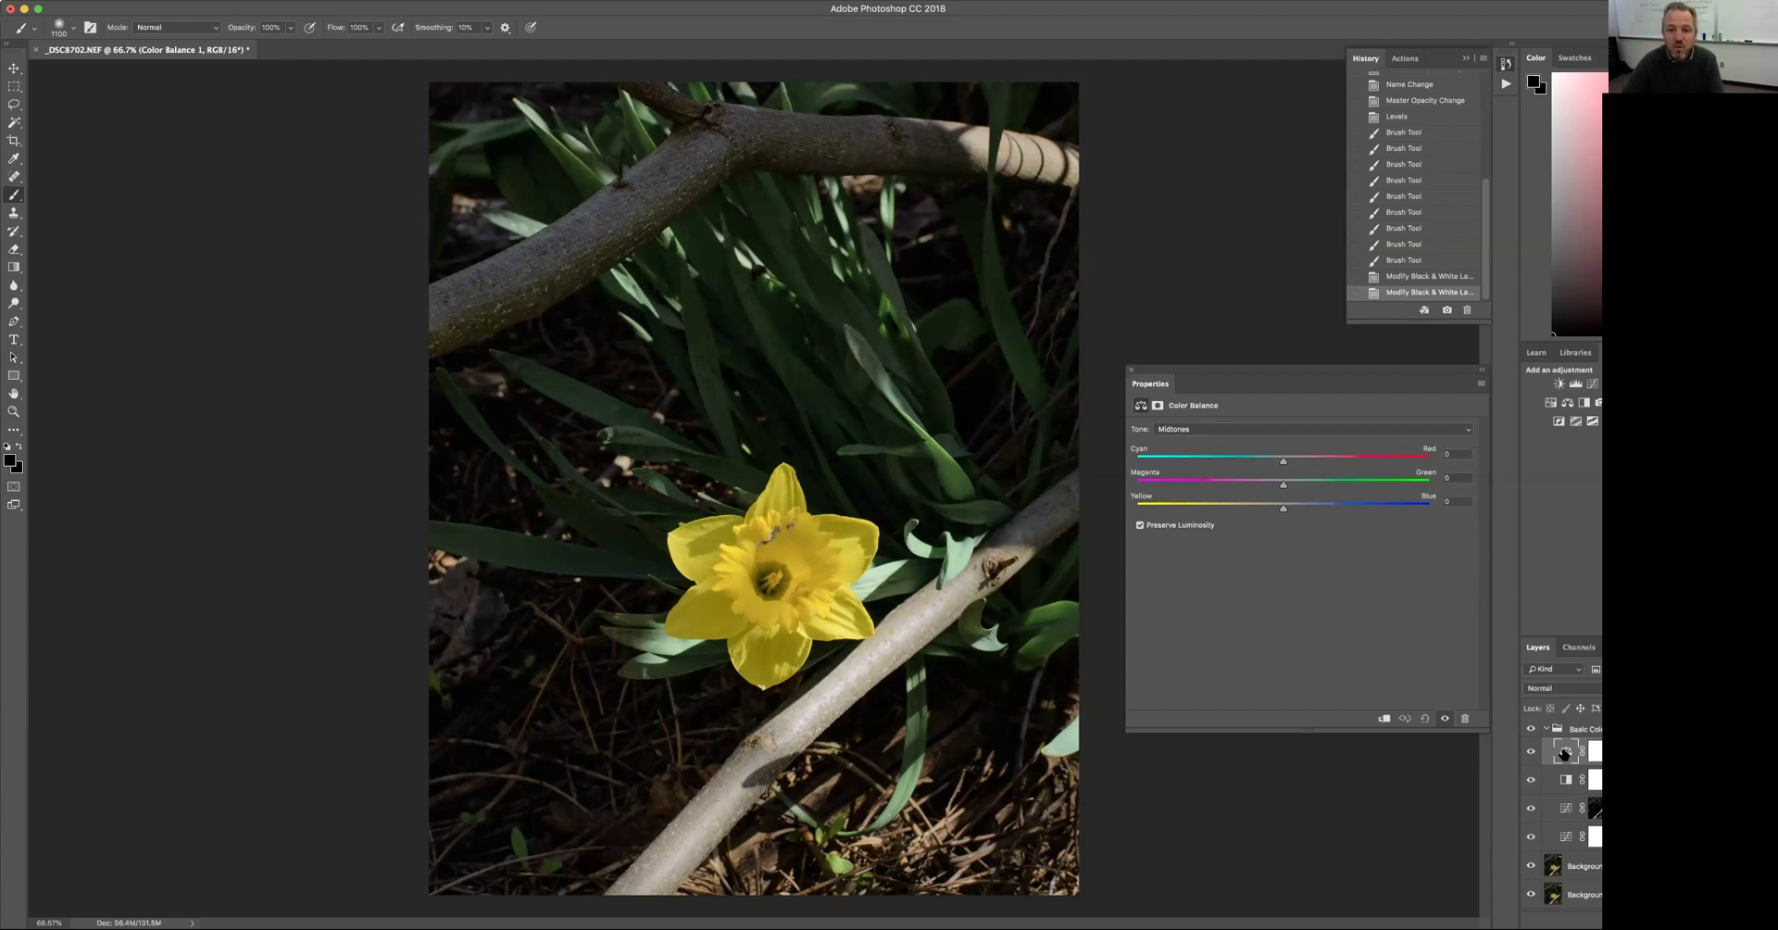
click(1271, 431)
click(1271, 419)
drag(1282, 511, 1292, 511)
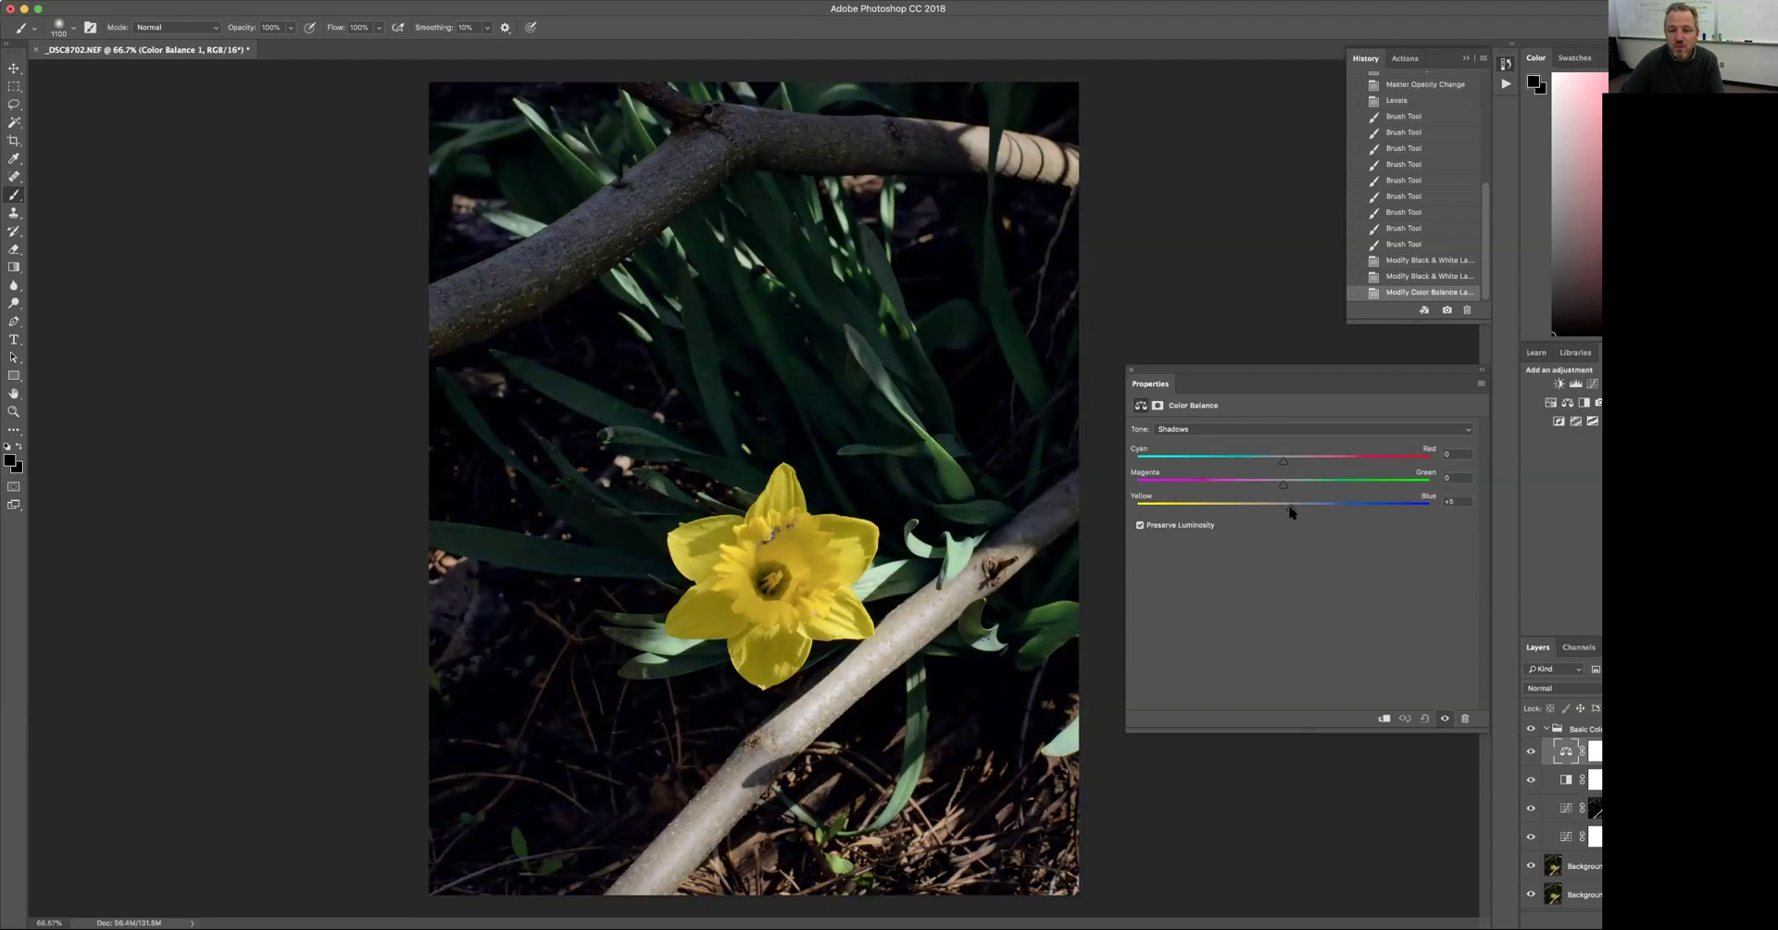
- Shift the Color Balance layer's highlights toward red to +5
click(1235, 430)
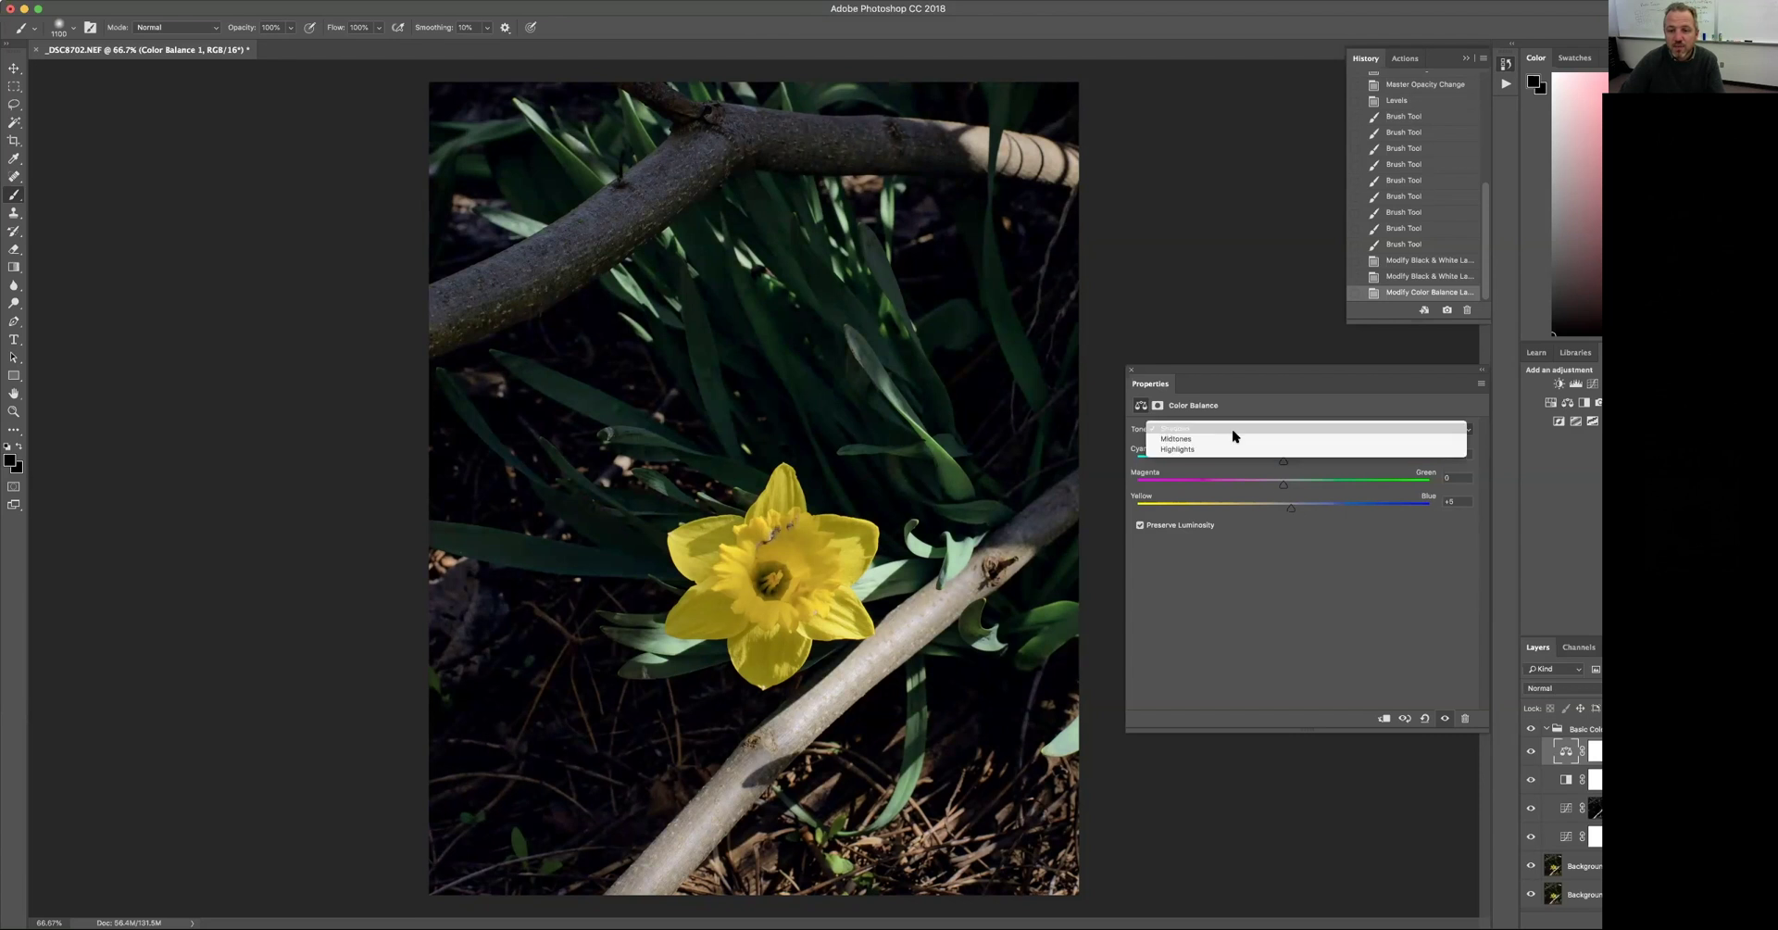
click(1231, 449)
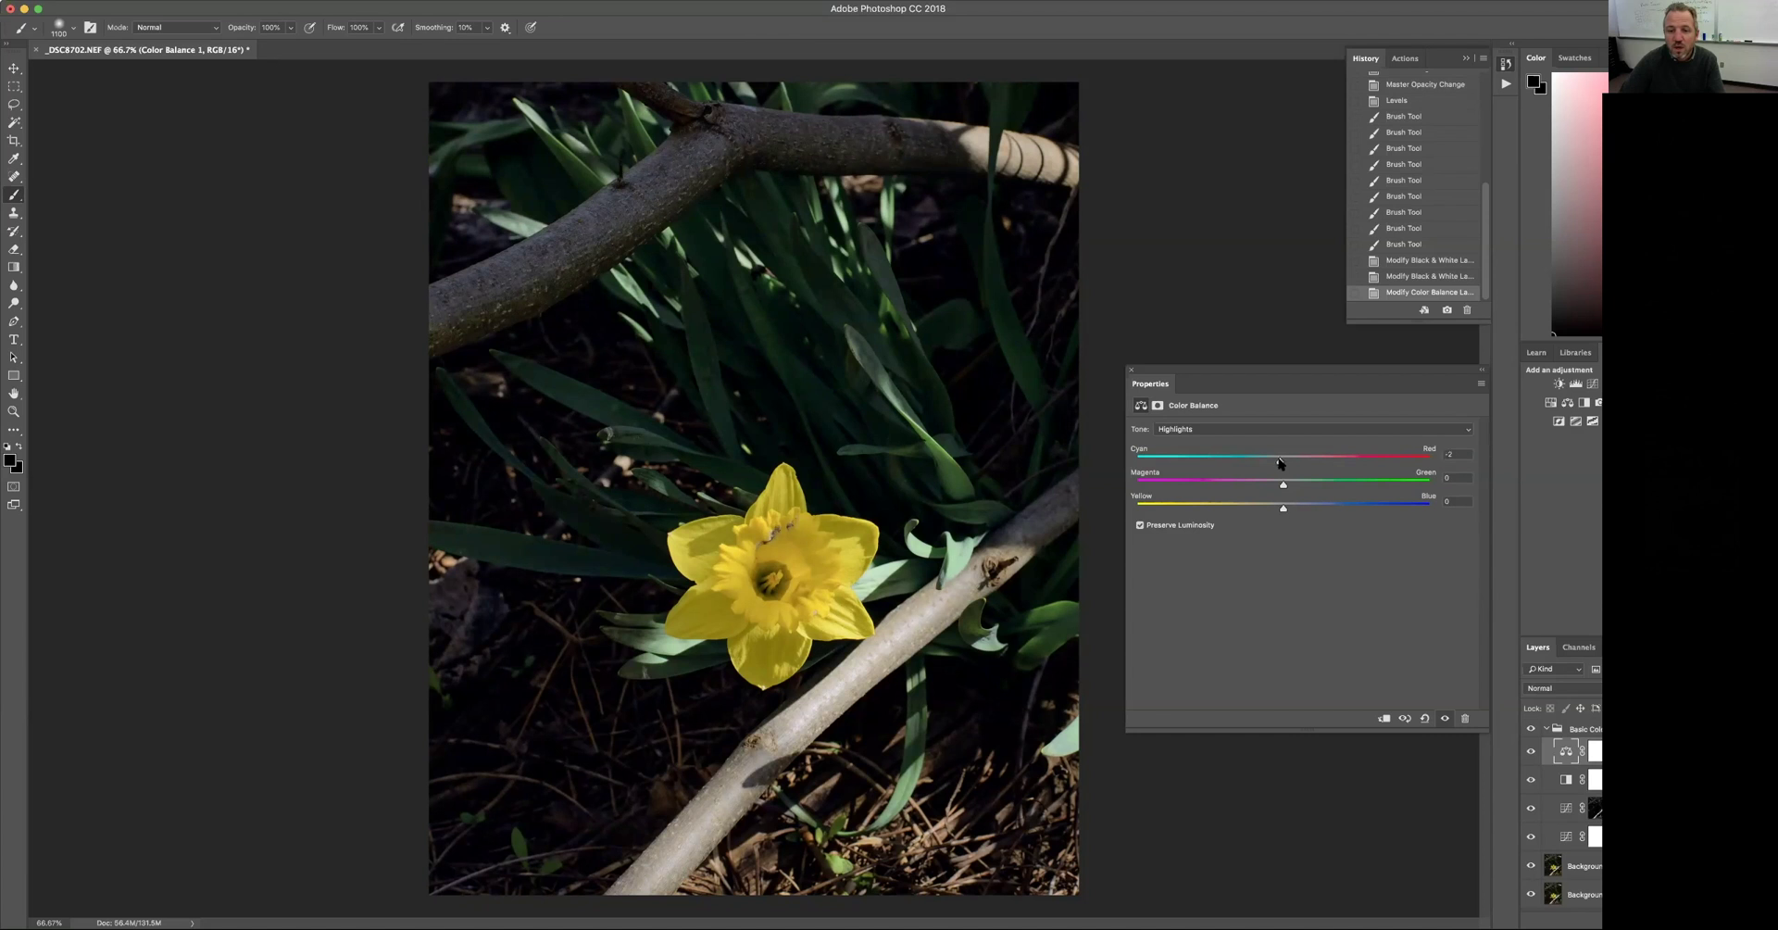
drag(1285, 463, 1292, 463)
- Compare the image with and without the Color Balance layer's shadow and highlight shifts
click(1532, 753)
click(1532, 753)
click(1532, 753)
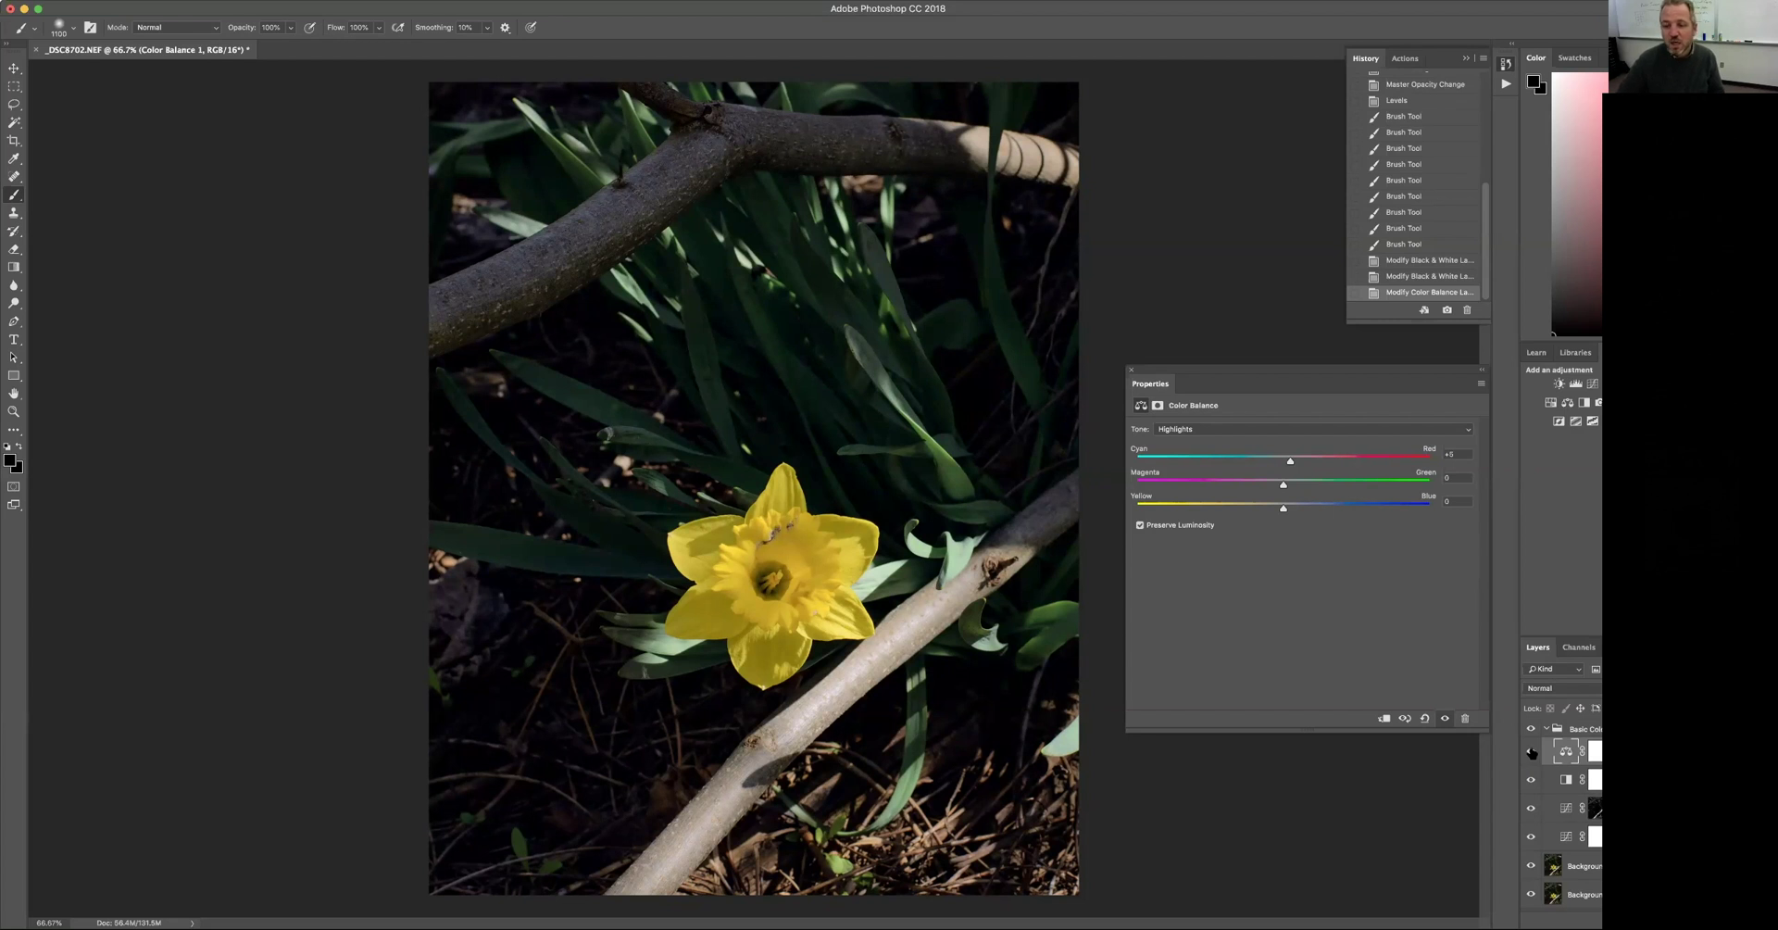
click(1532, 752)
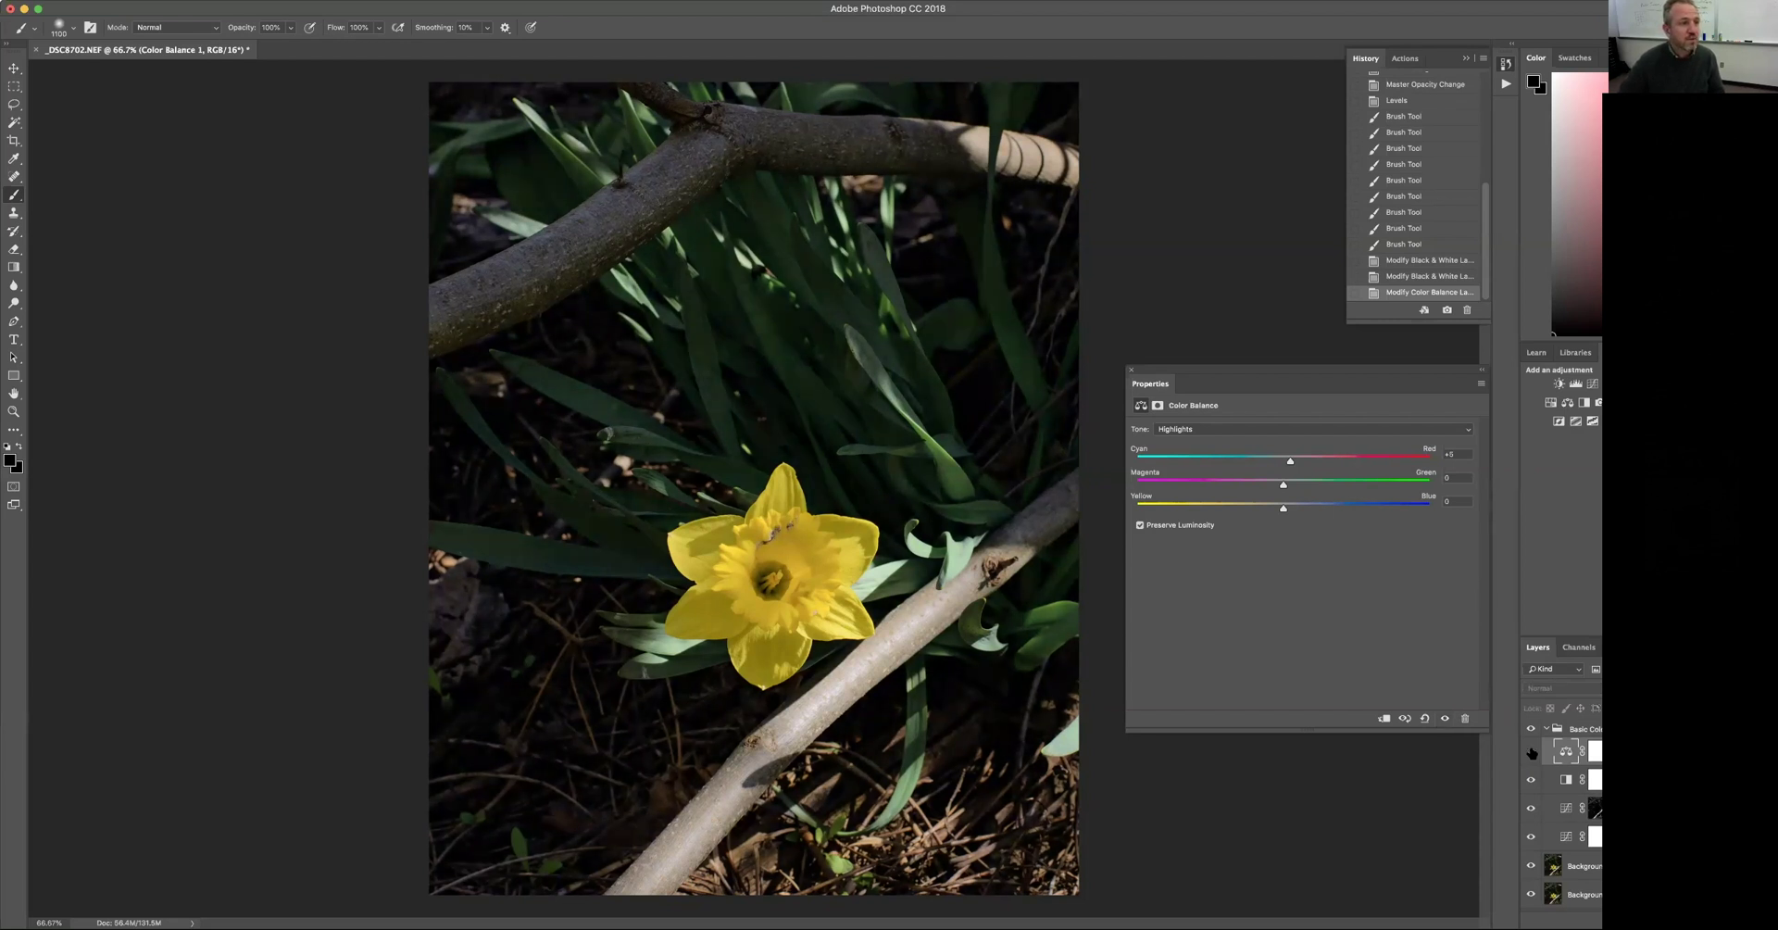
click(1532, 751)
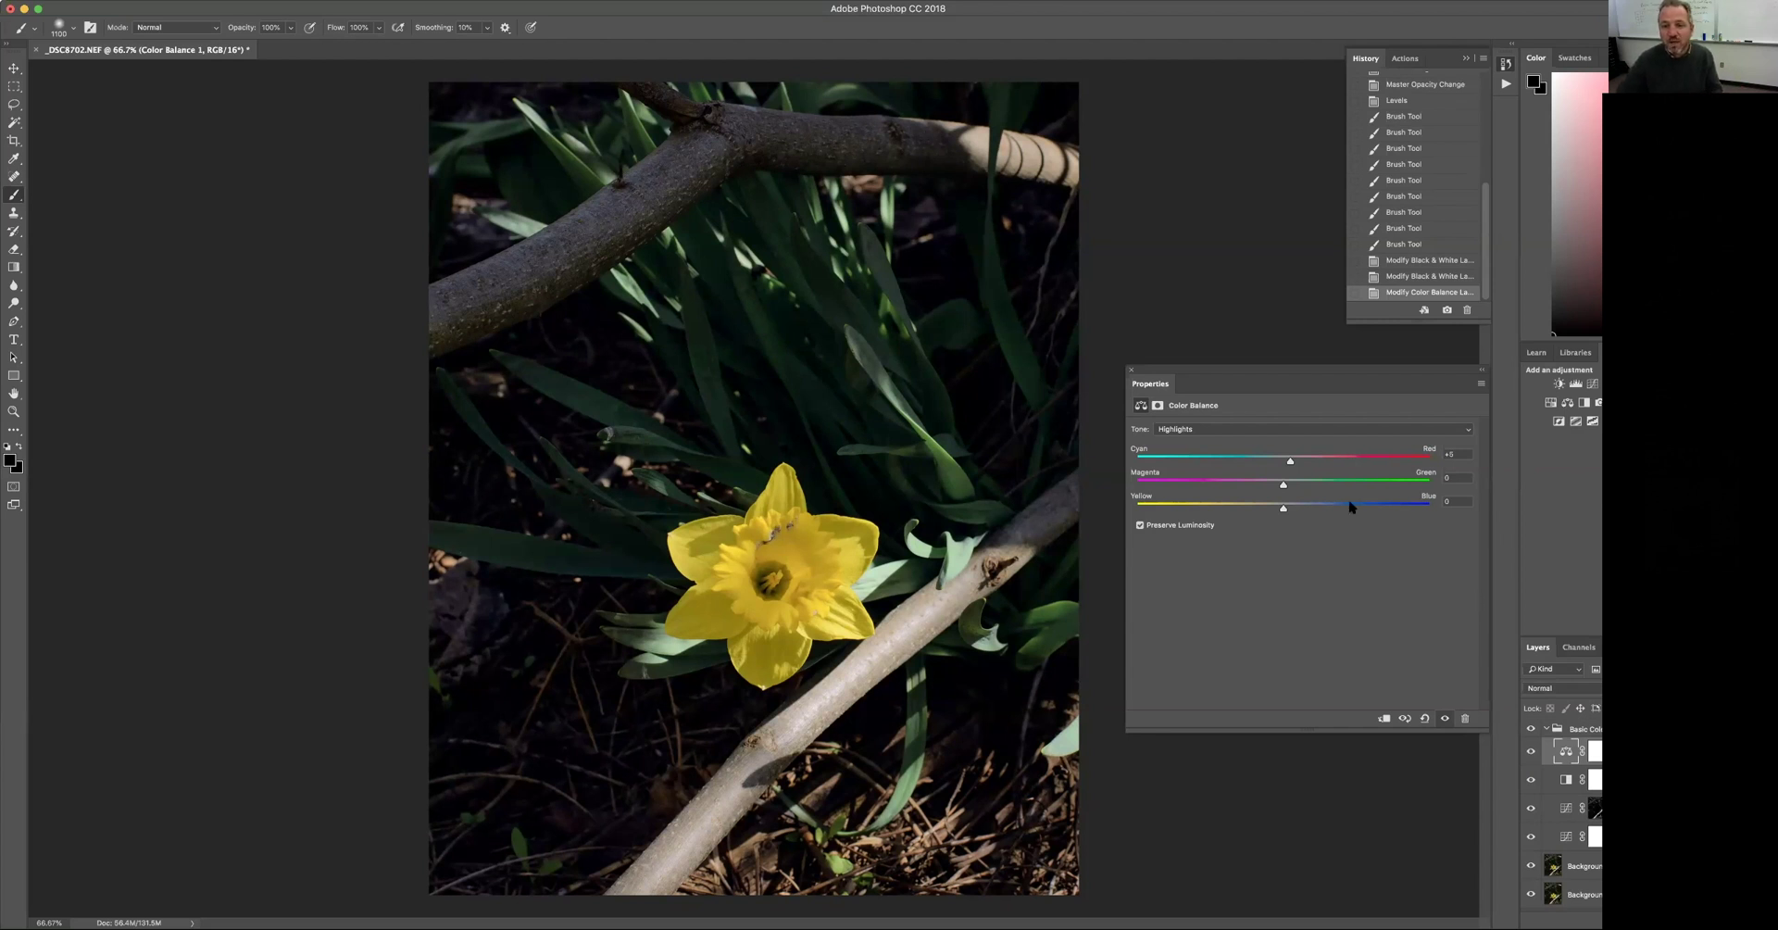
- Shift the Color Balance layer's shadows toward cyan to -11
click(1246, 431)
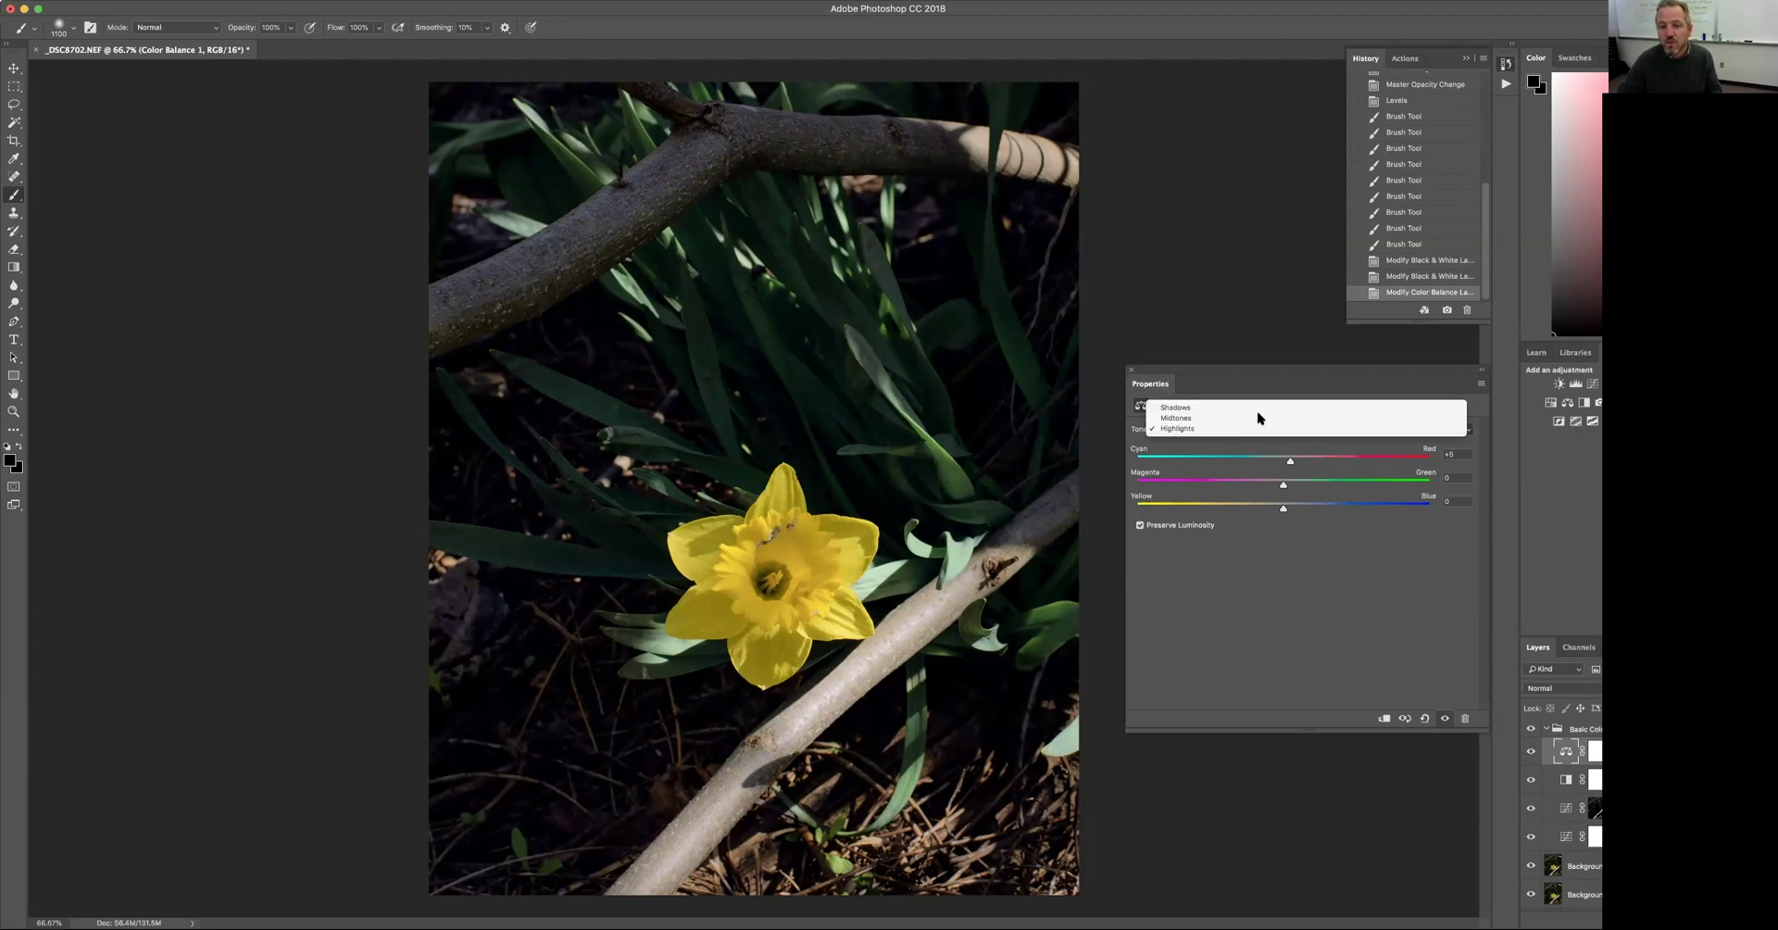
click(1290, 463)
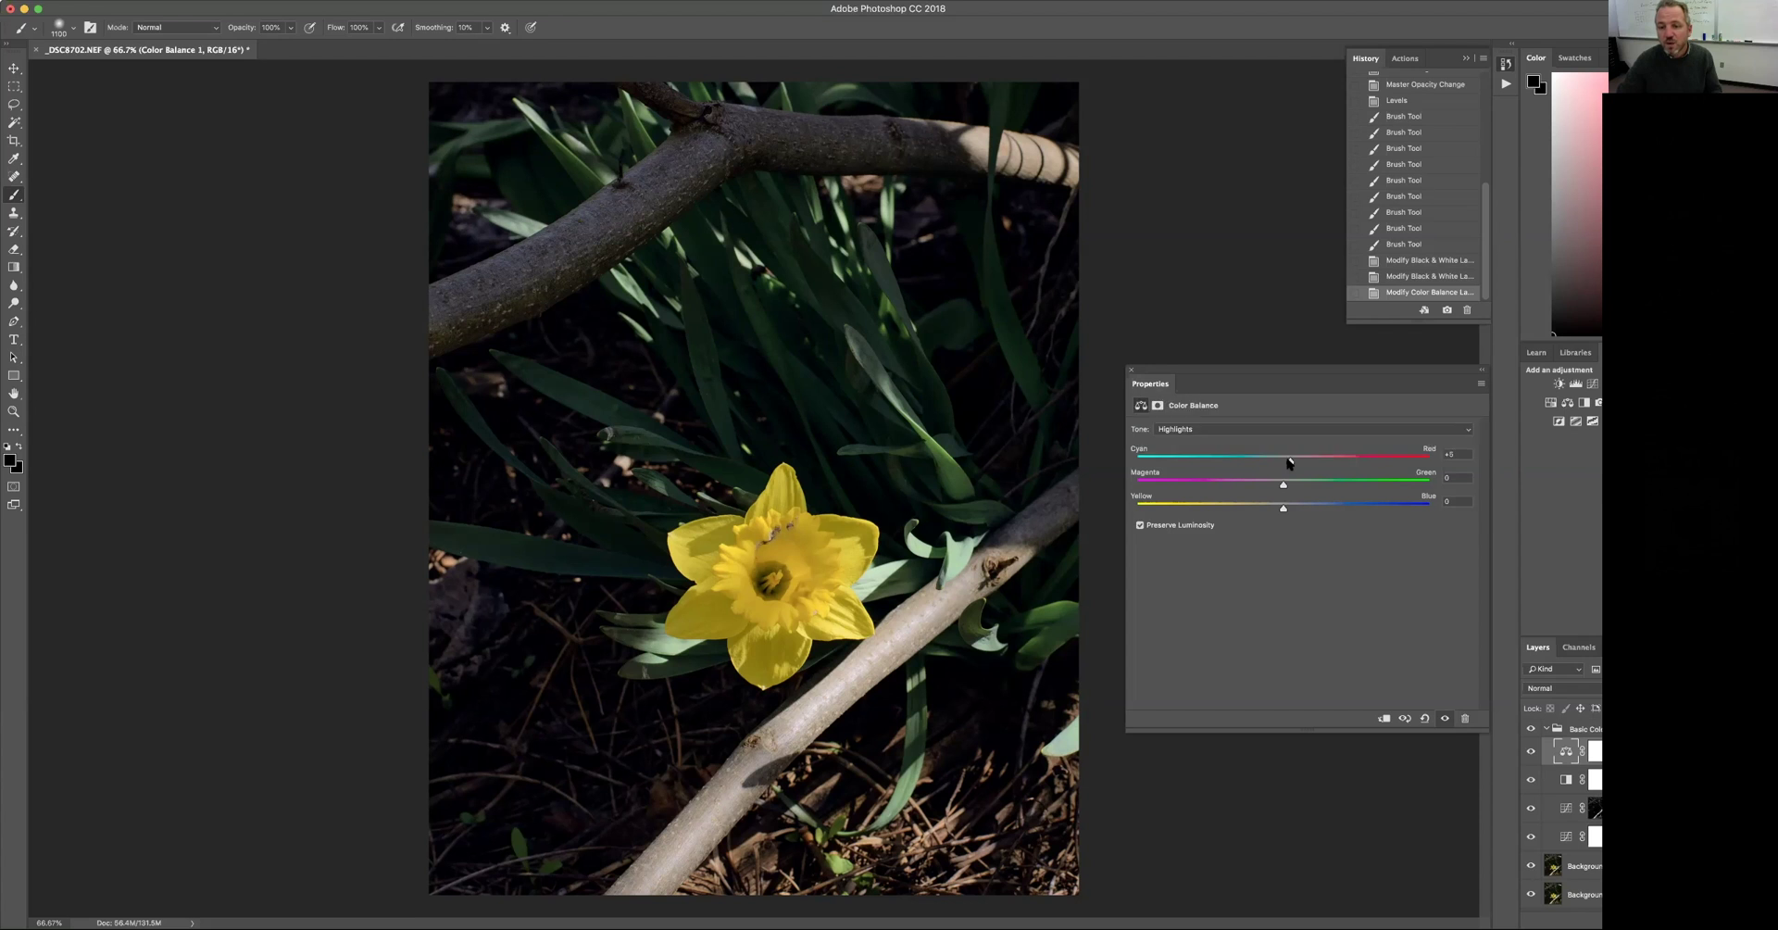
click(1219, 429)
click(1220, 406)
drag(1284, 464, 1267, 462)
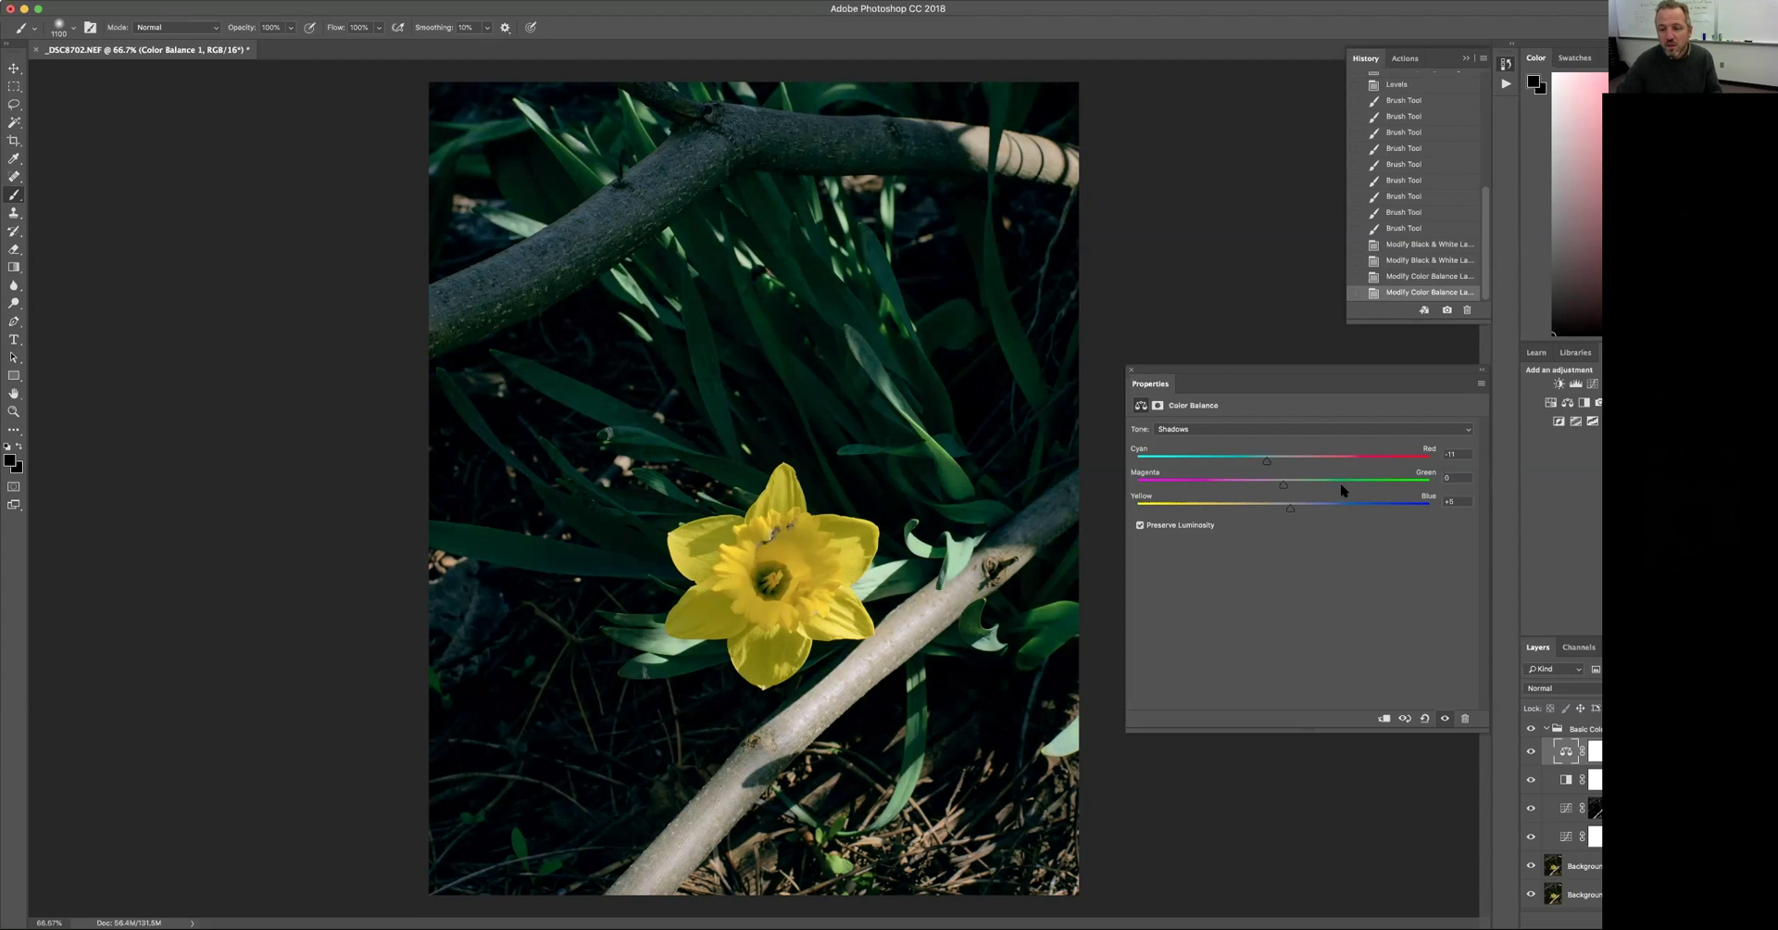
- Paint black along the upper branch on the Color Balance layer's mask with an 800 px brush
click(1592, 753)
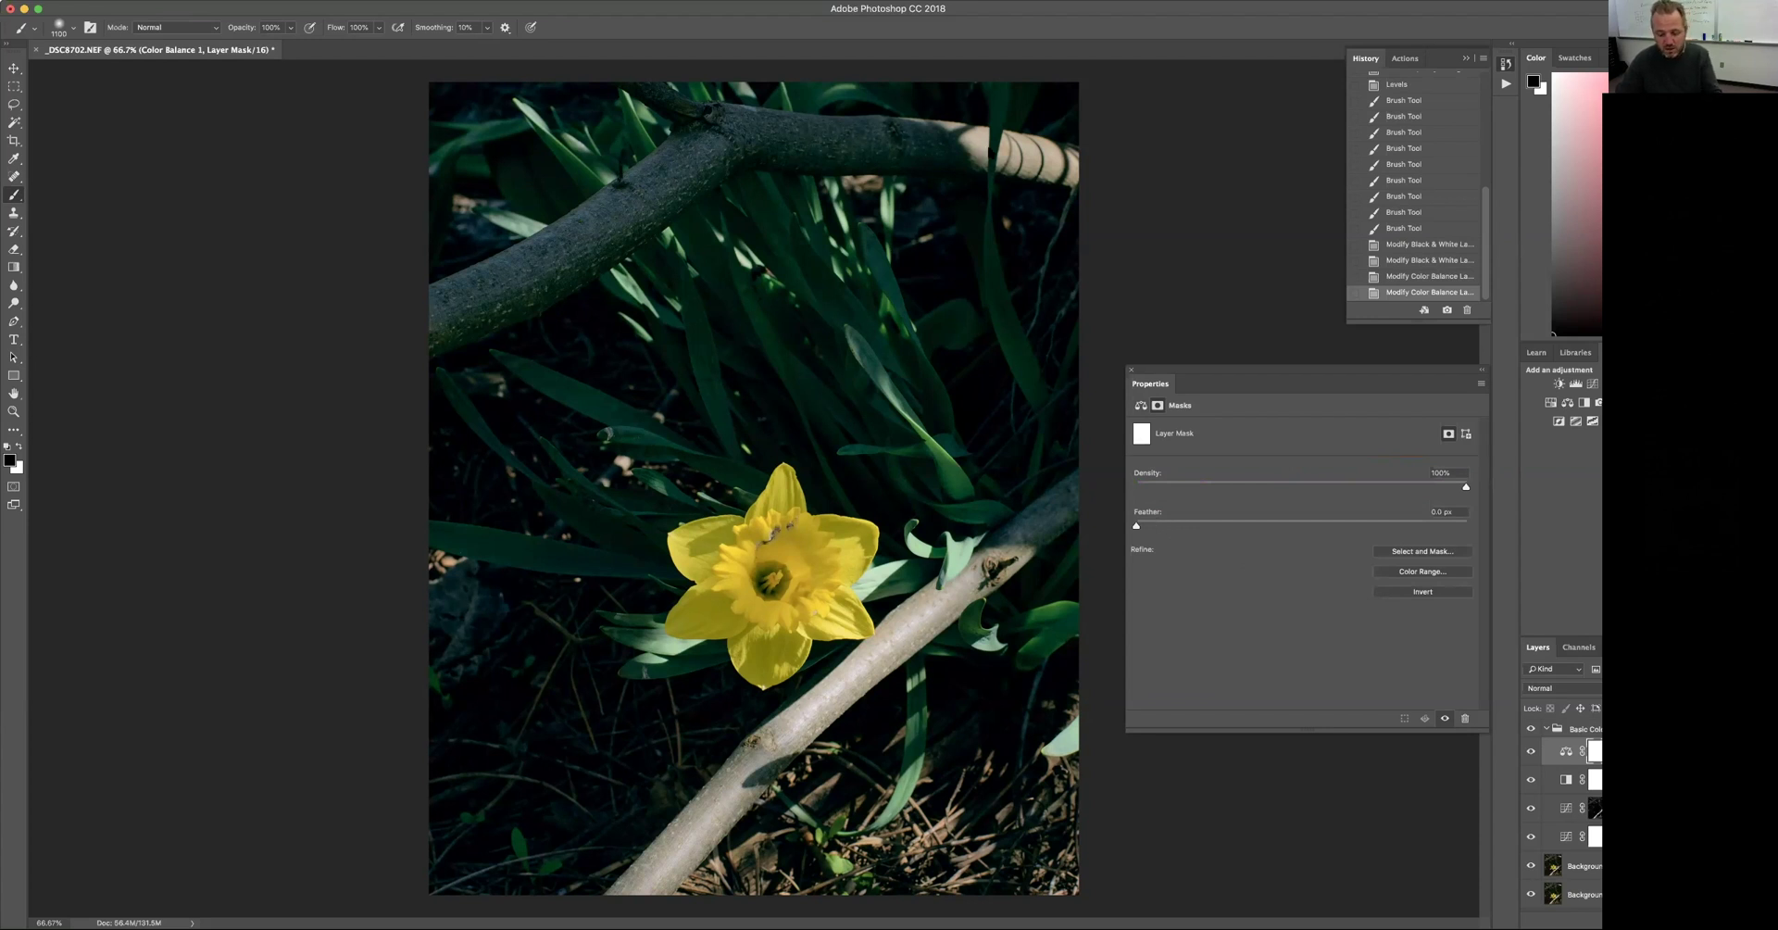
key(bracketleft)
key(bracketleft)
key(bracketleft)
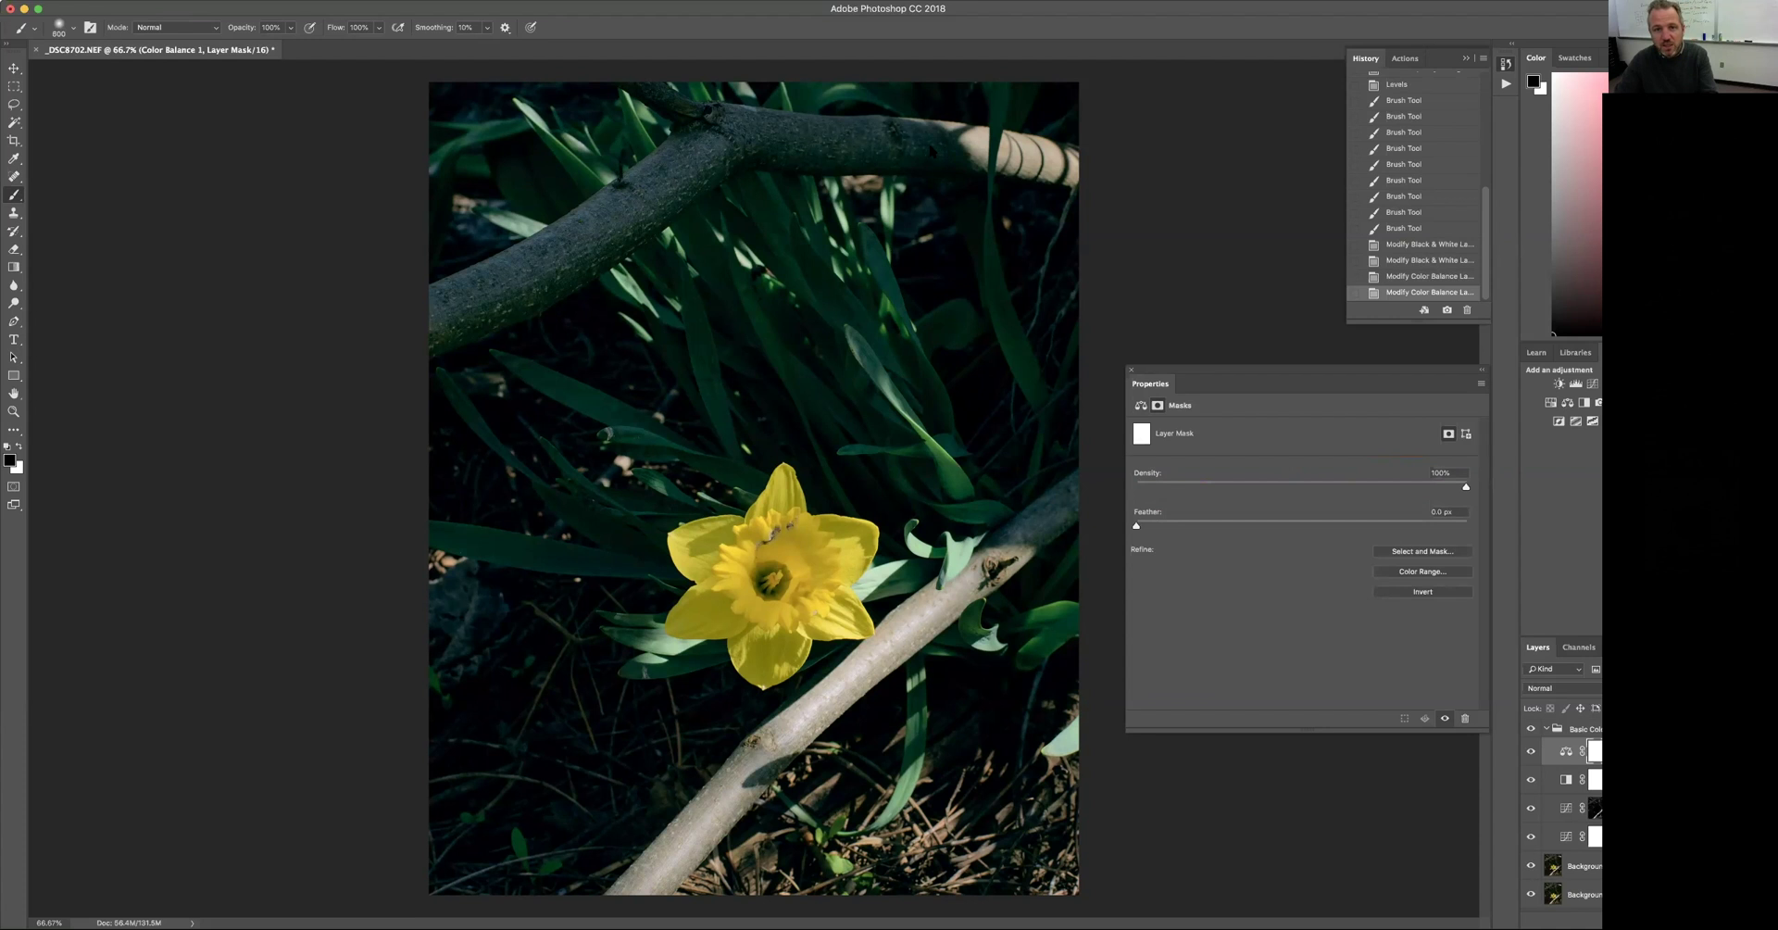
drag(931, 151, 752, 155)
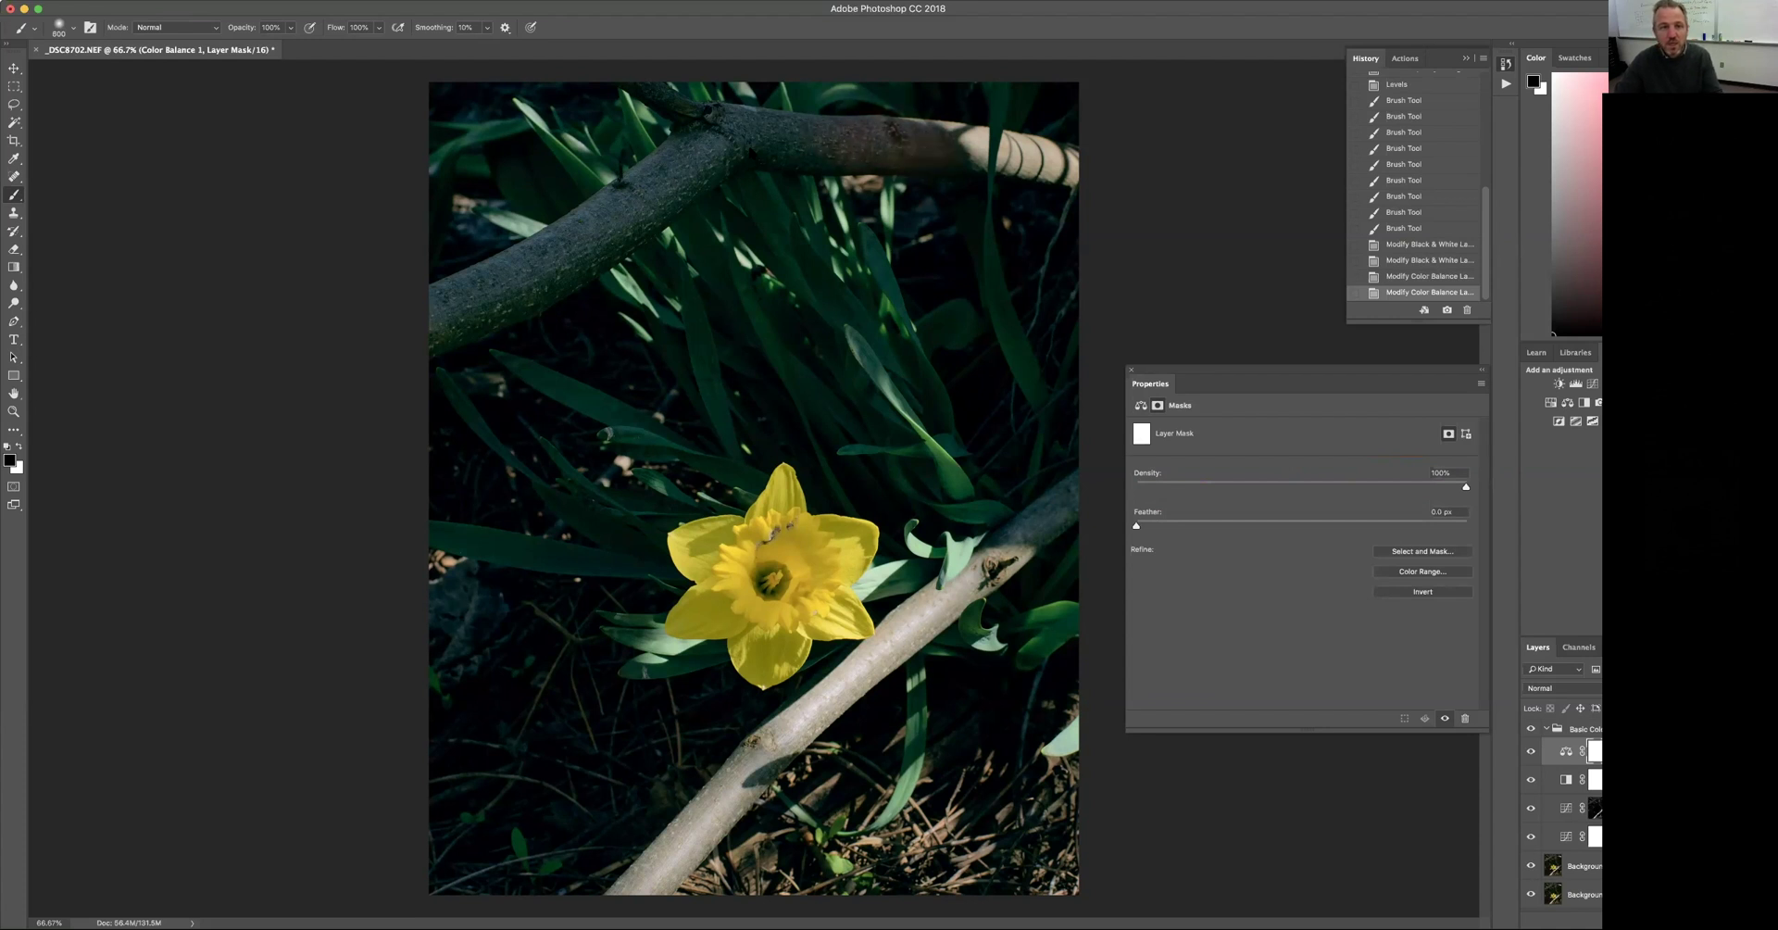
drag(652, 190, 444, 306)
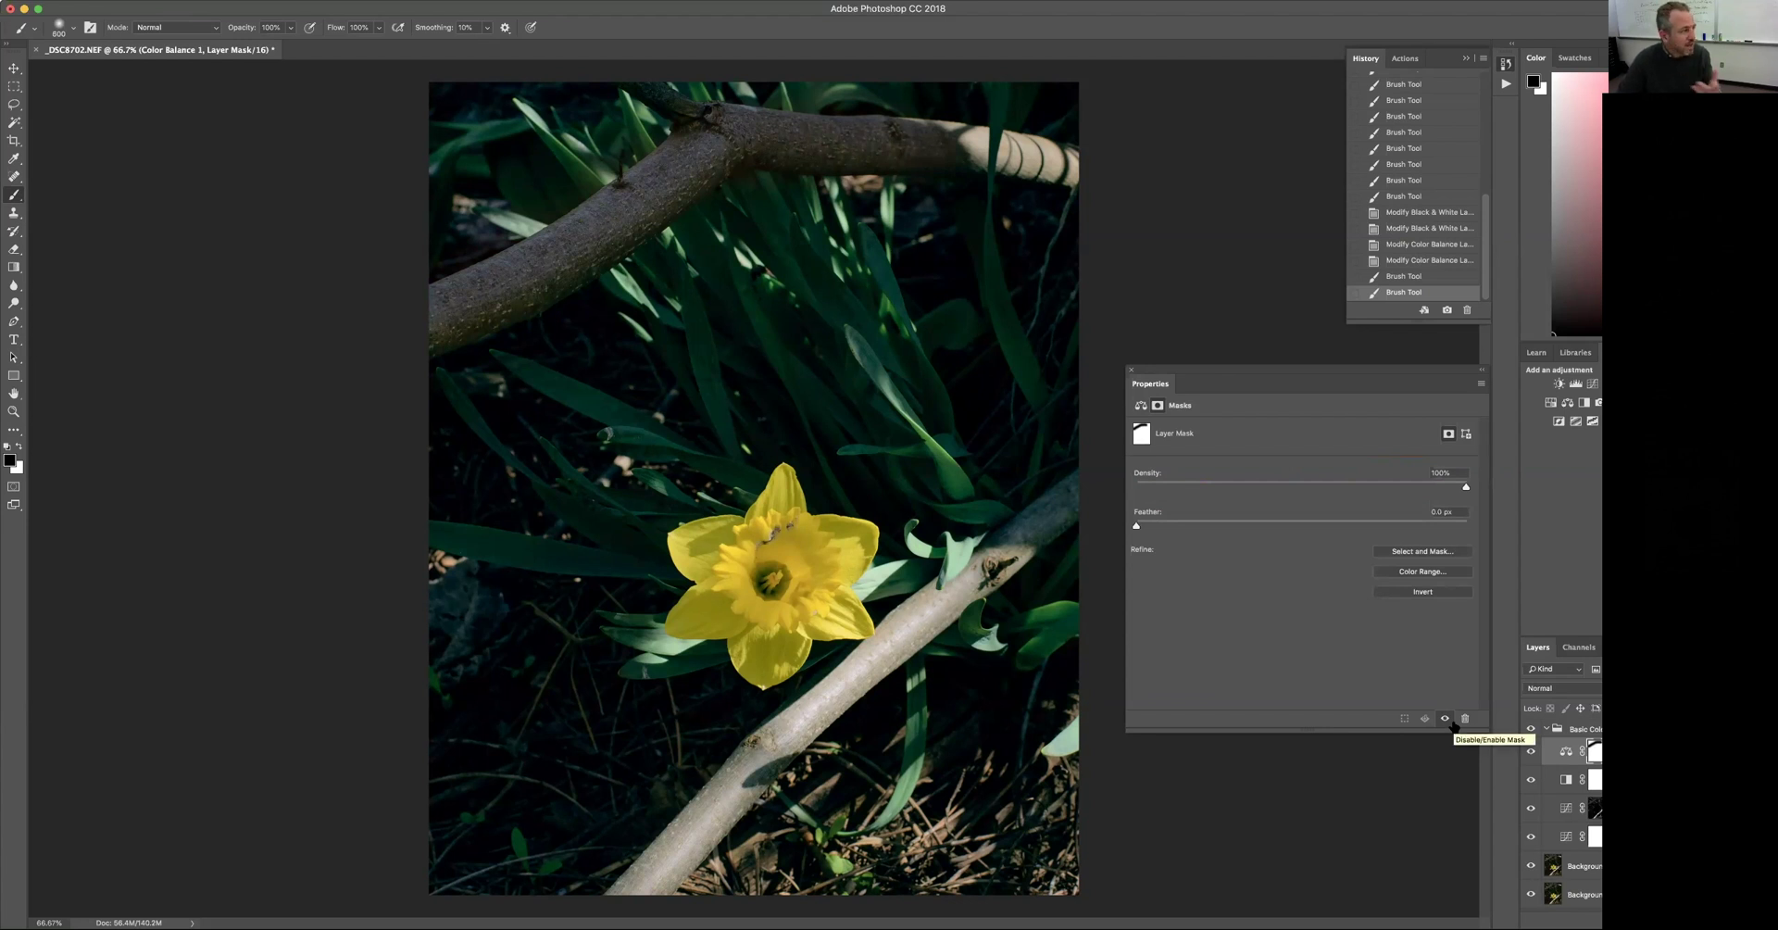
- Compare the image with and without the masked Color Balance layer
click(1530, 752)
click(1531, 753)
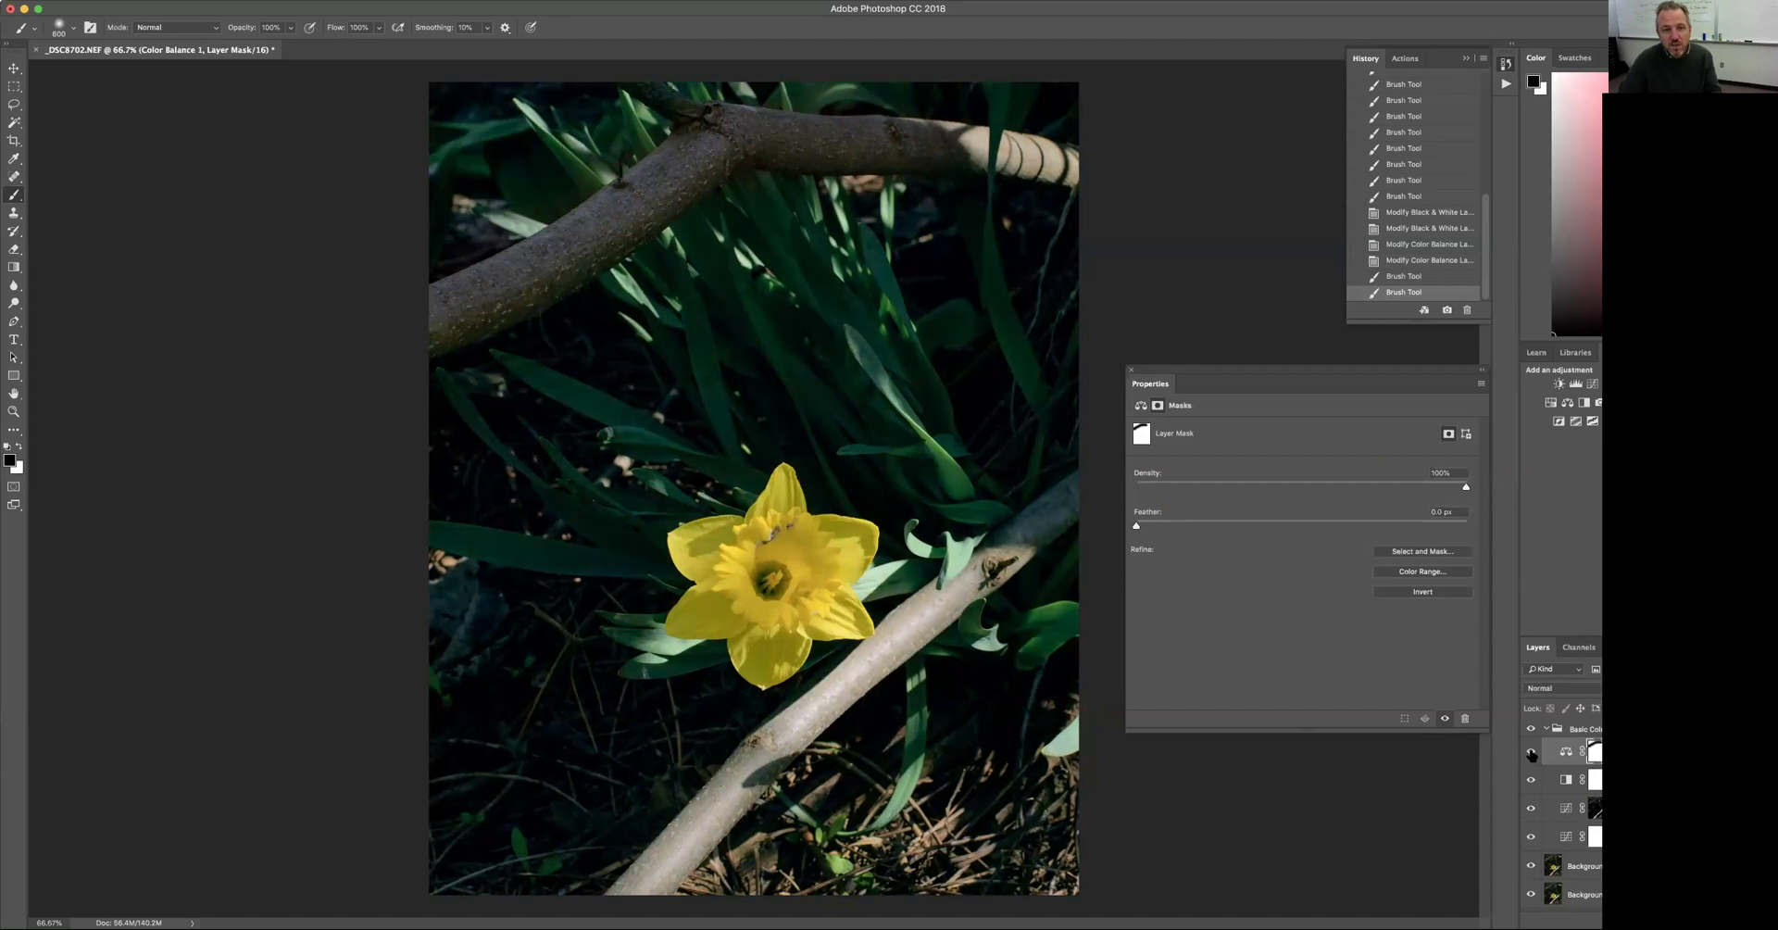
click(1530, 752)
click(1530, 753)
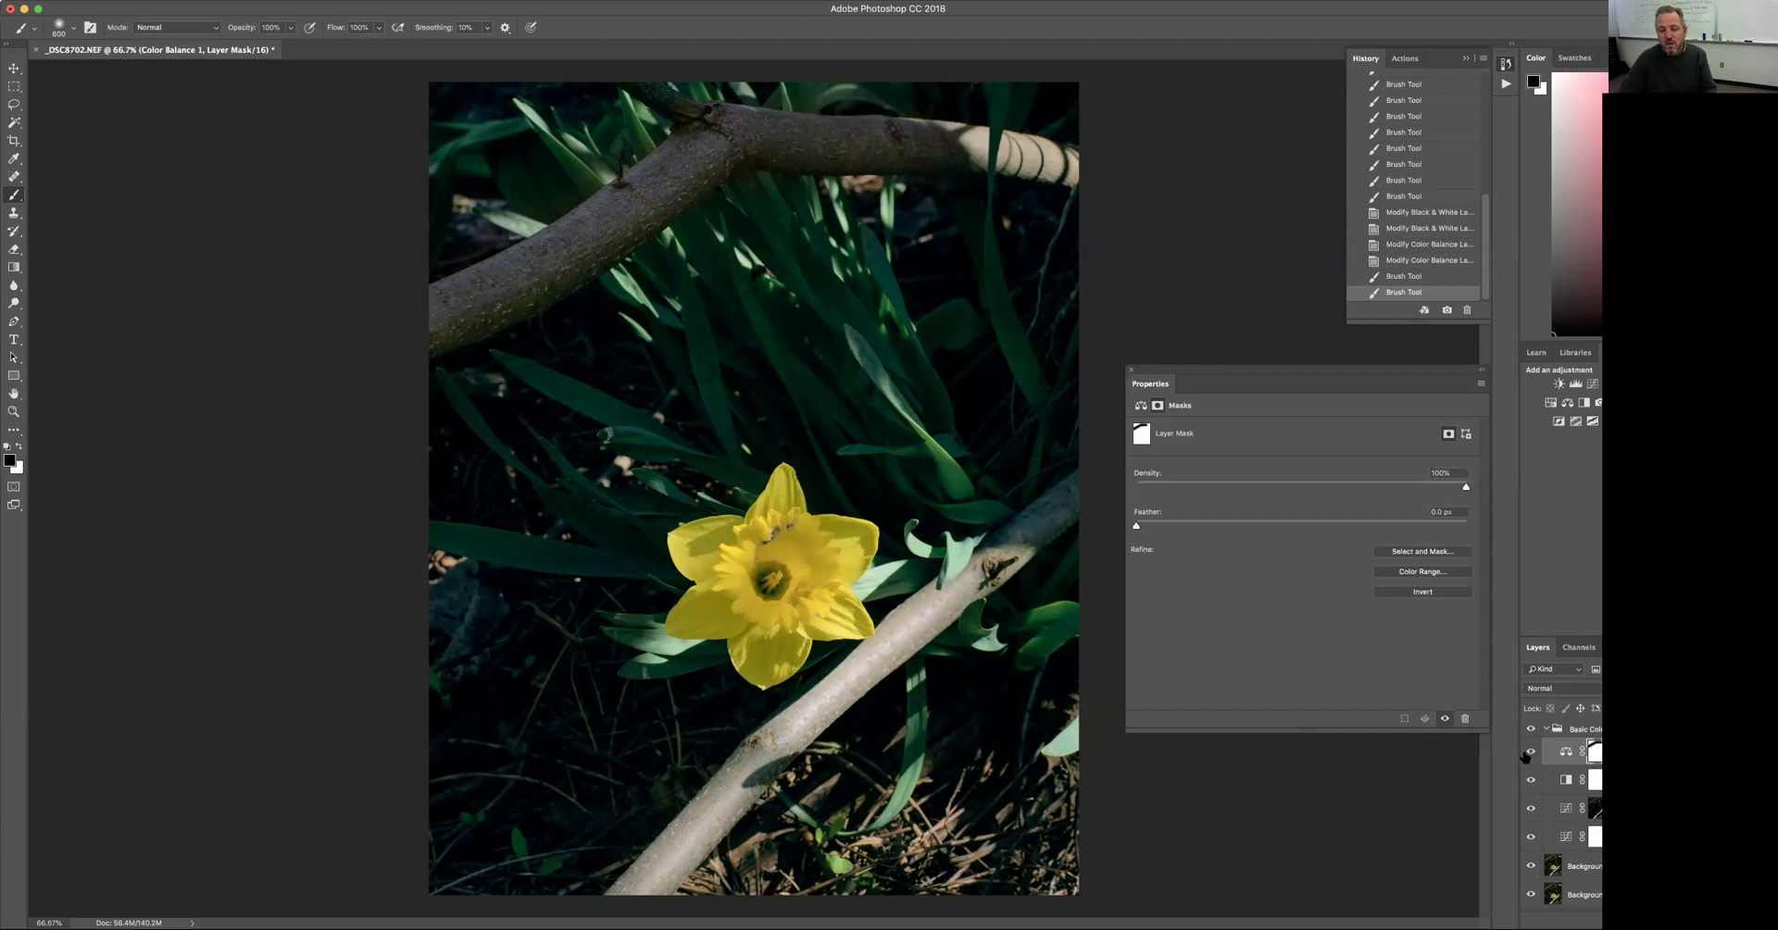
- Paint black over the daffodil on the Color Balance layer's mask to remove the color shift there
click(733, 588)
click(746, 554)
click(775, 543)
click(822, 584)
click(798, 621)
click(780, 632)
click(758, 620)
click(737, 565)
click(754, 581)
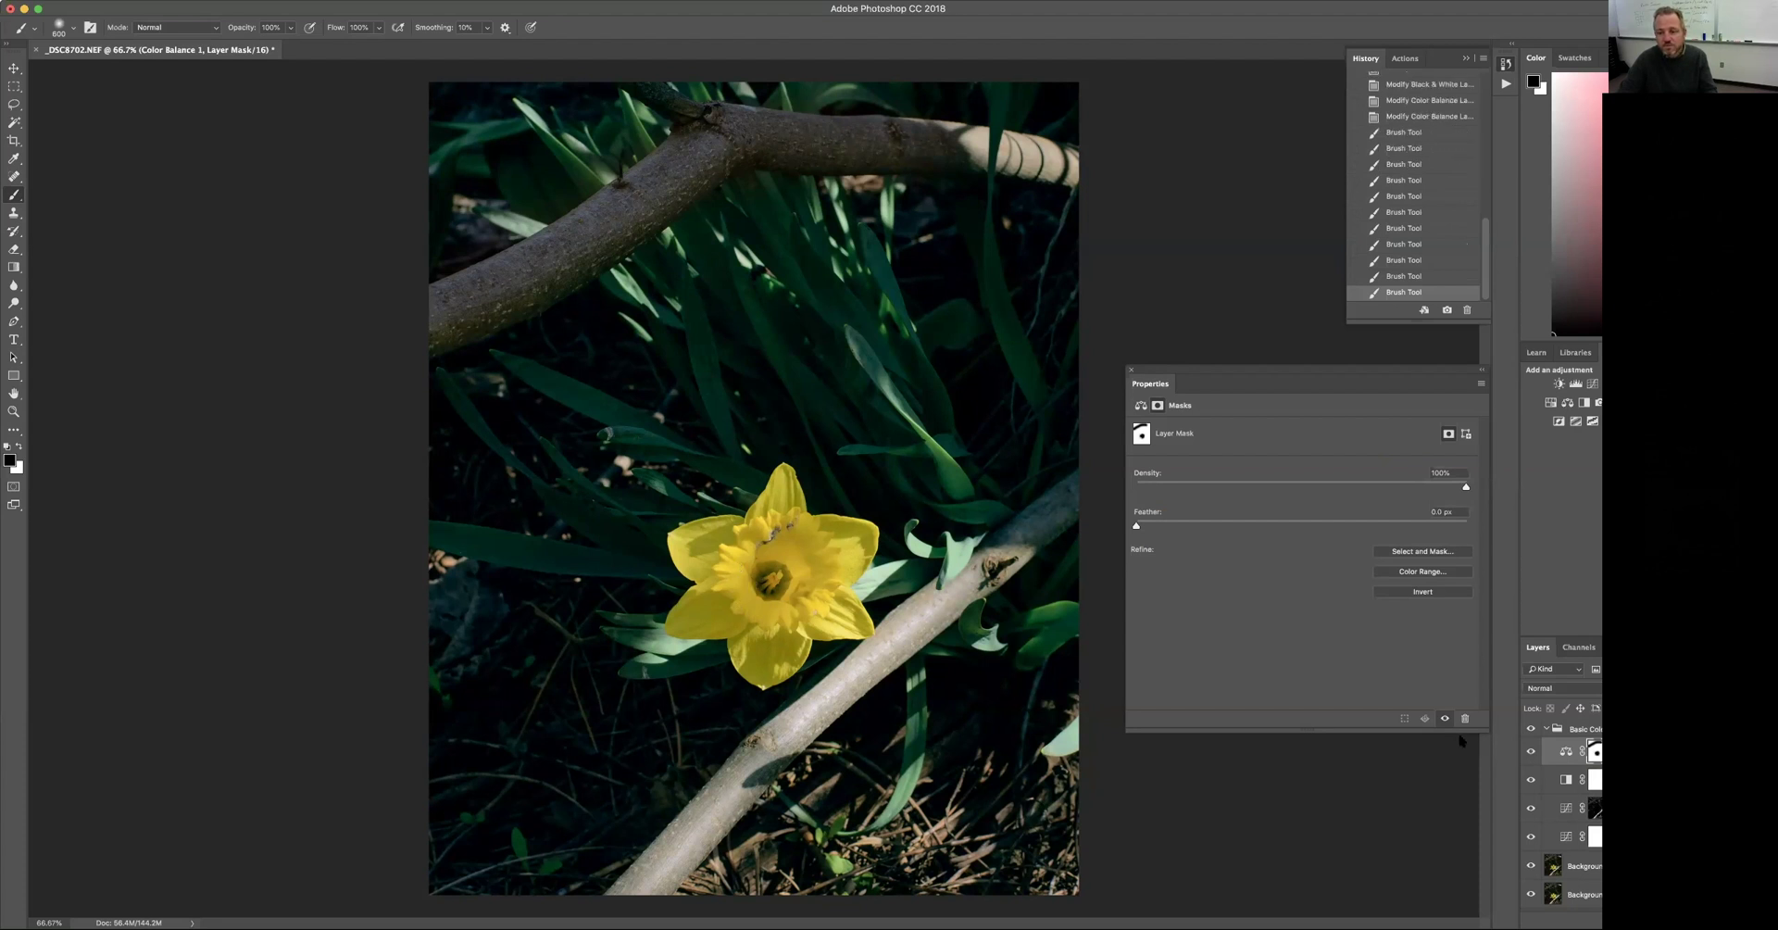
- Compare the image before and after the Color Balance layer and the whole Basic Color Correction group
click(1531, 752)
click(1531, 752)
click(1531, 728)
click(1532, 729)
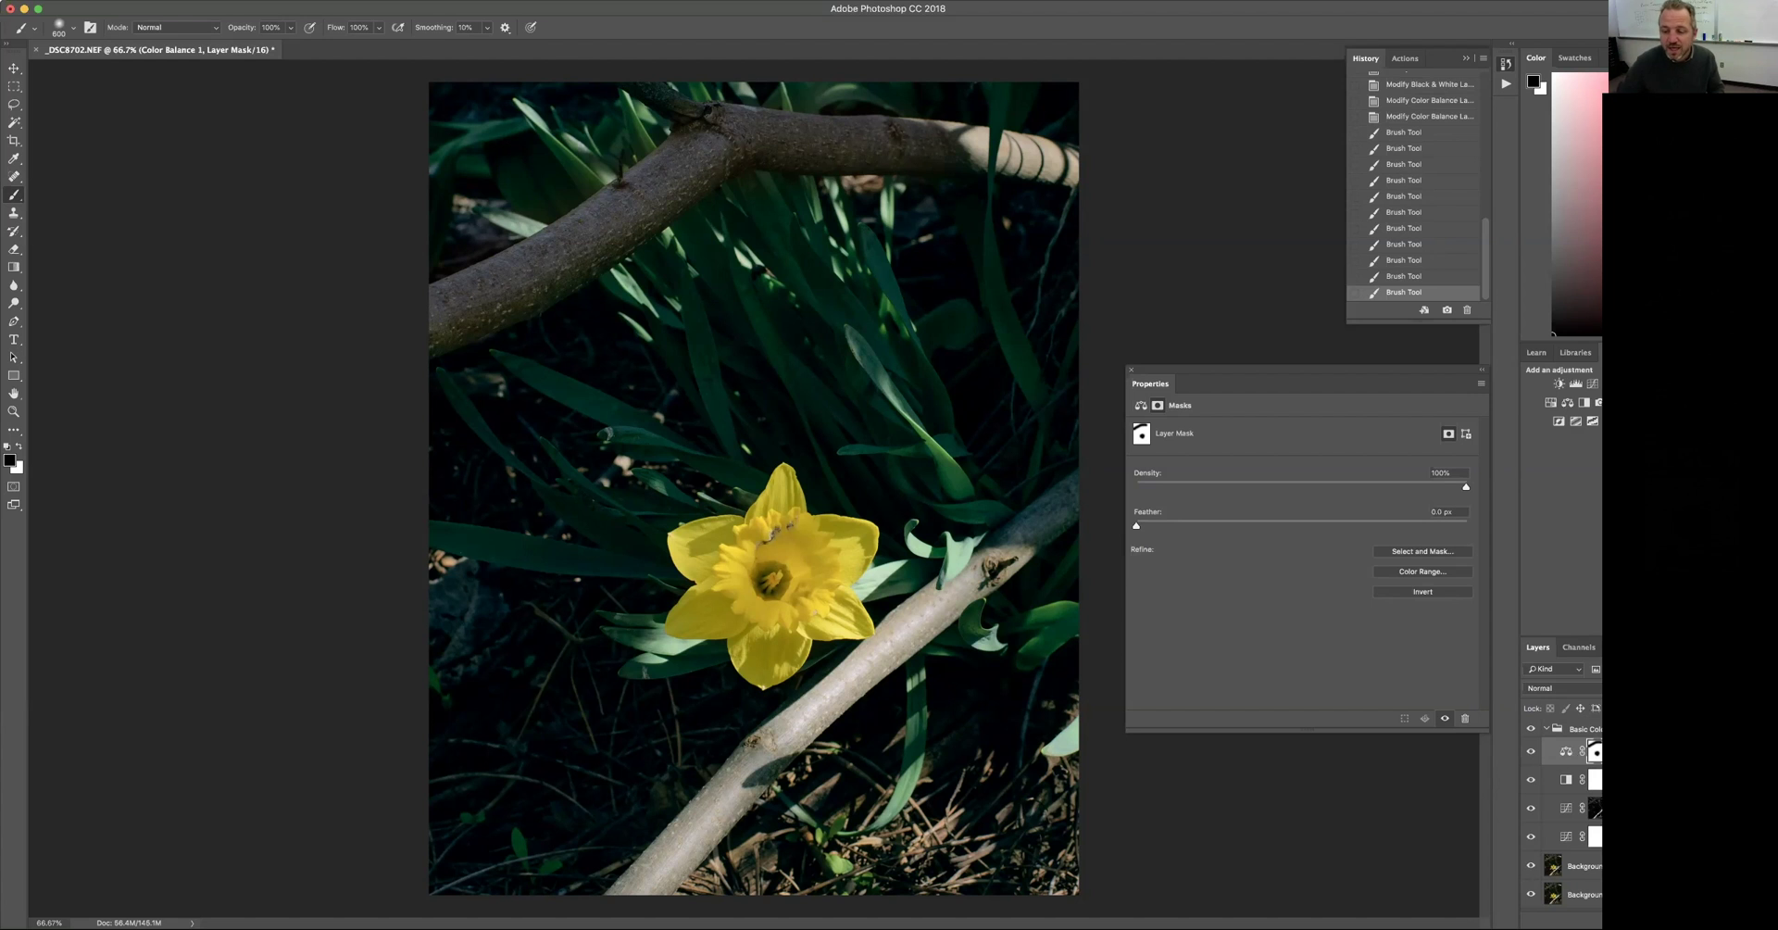
- With the Background layer selected, enlarge the canvas to 16 inches wide by 20 inches high, anchored at the center
click(1584, 894)
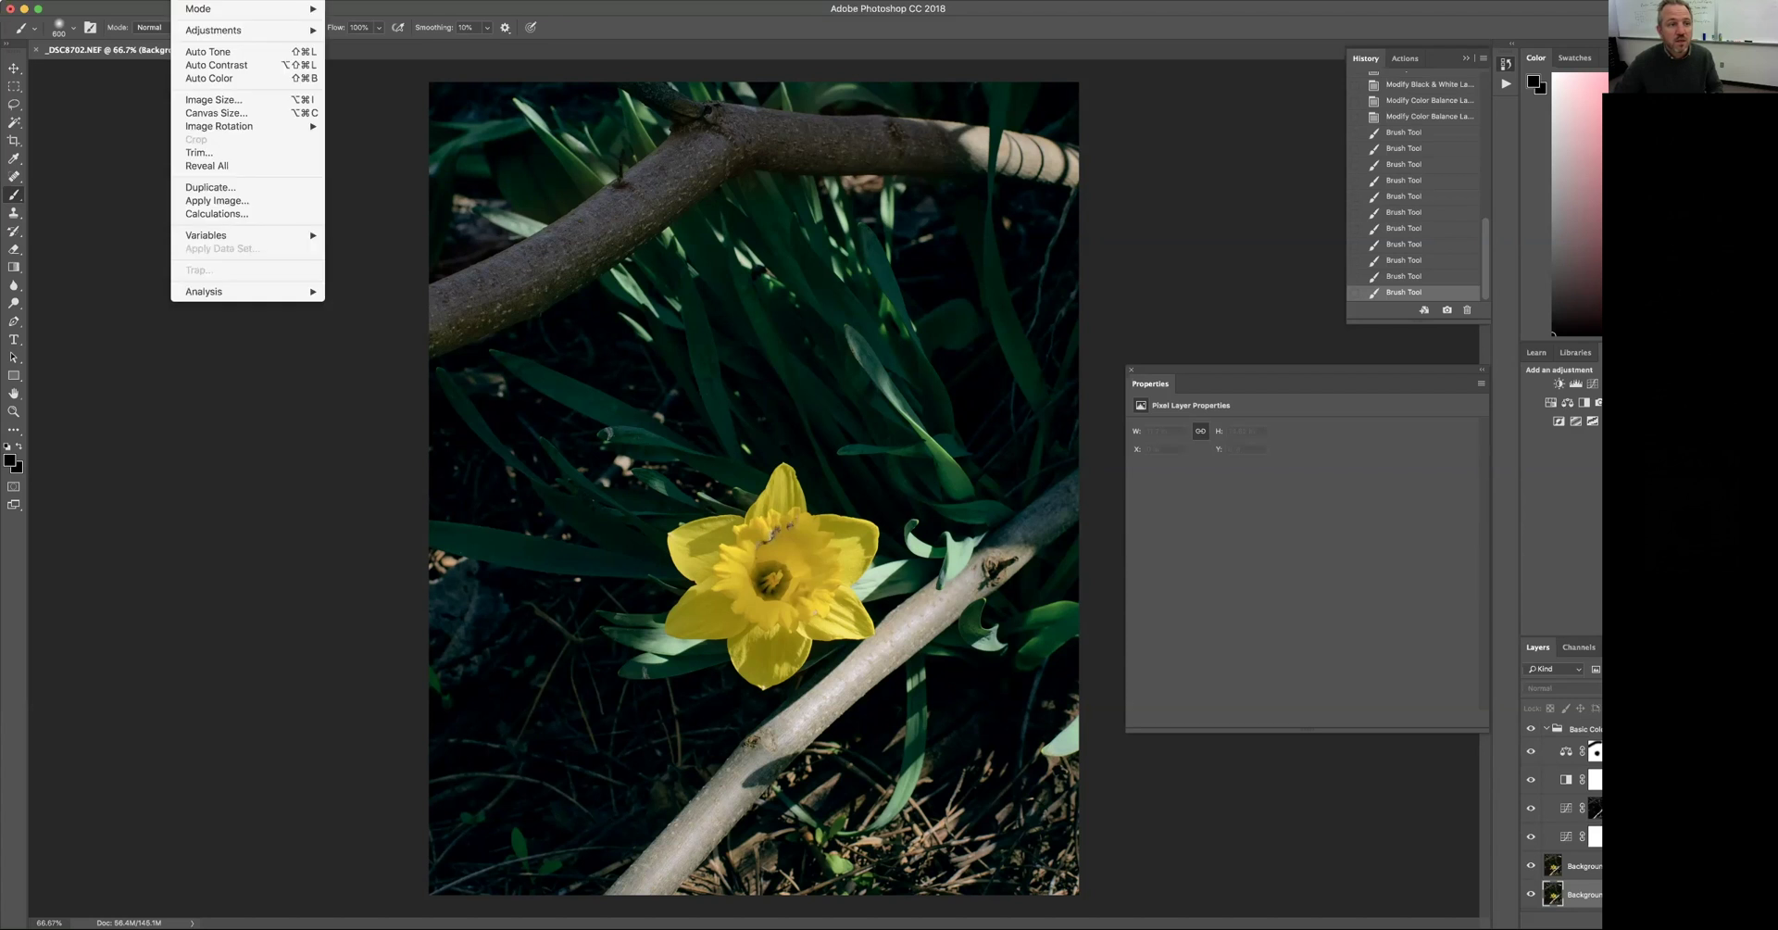
click(215, 113)
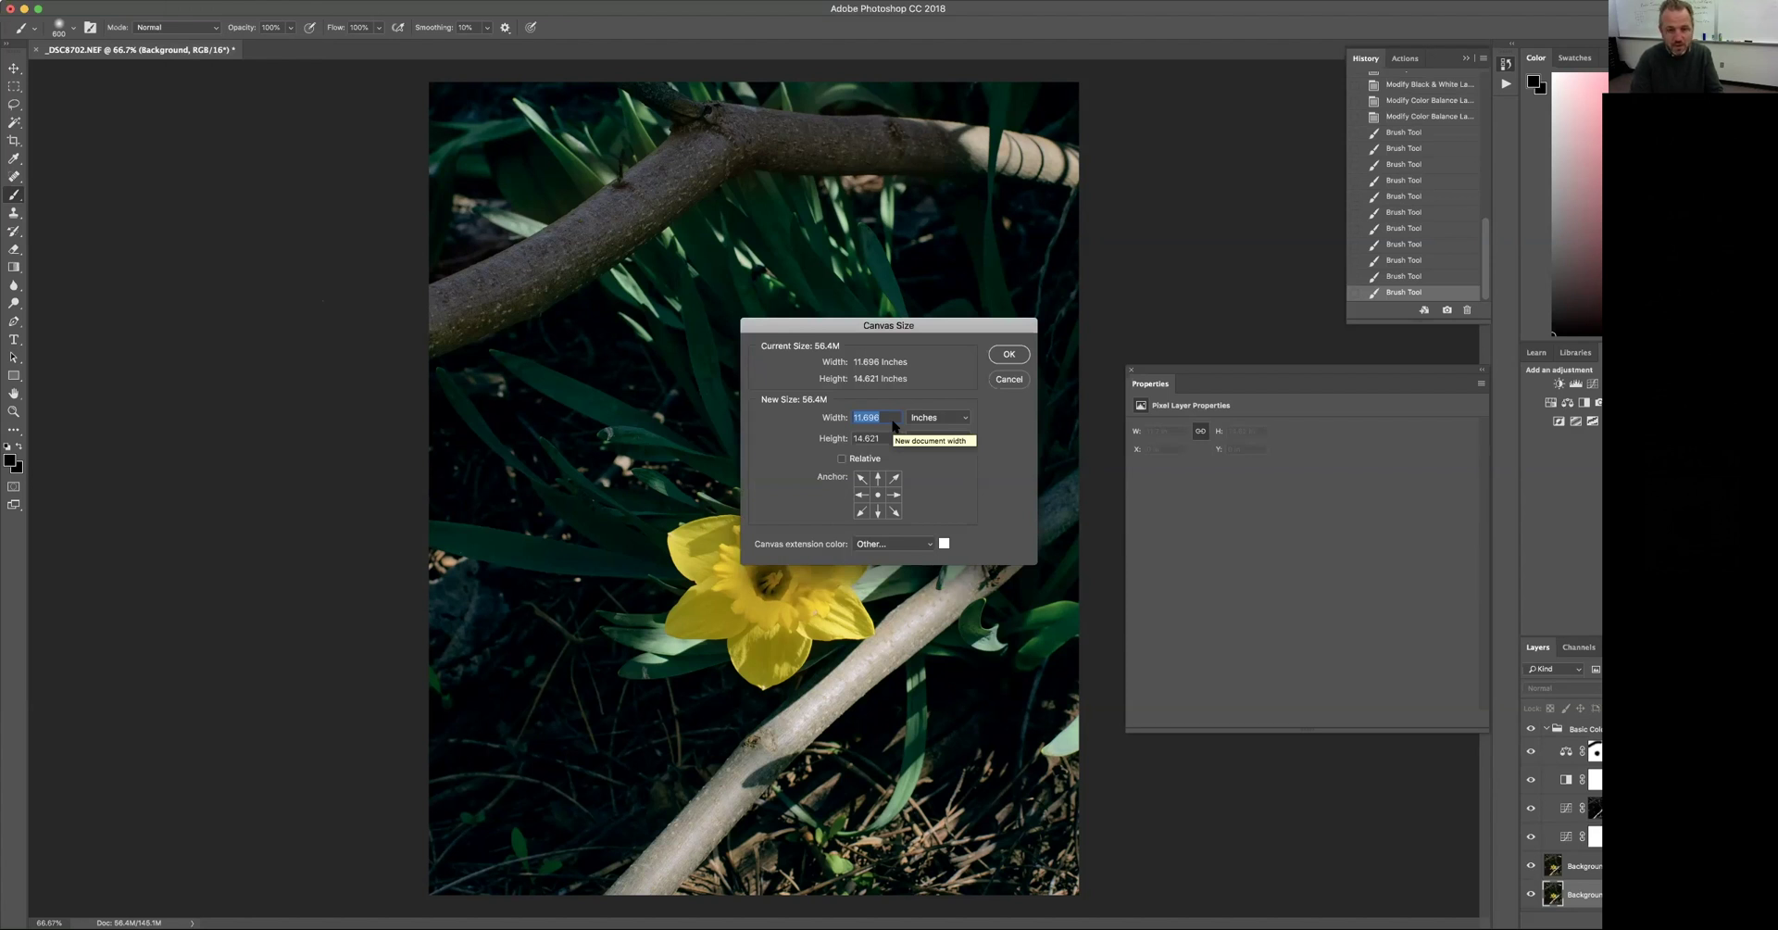
text(16)
key(Tab)
text(20)
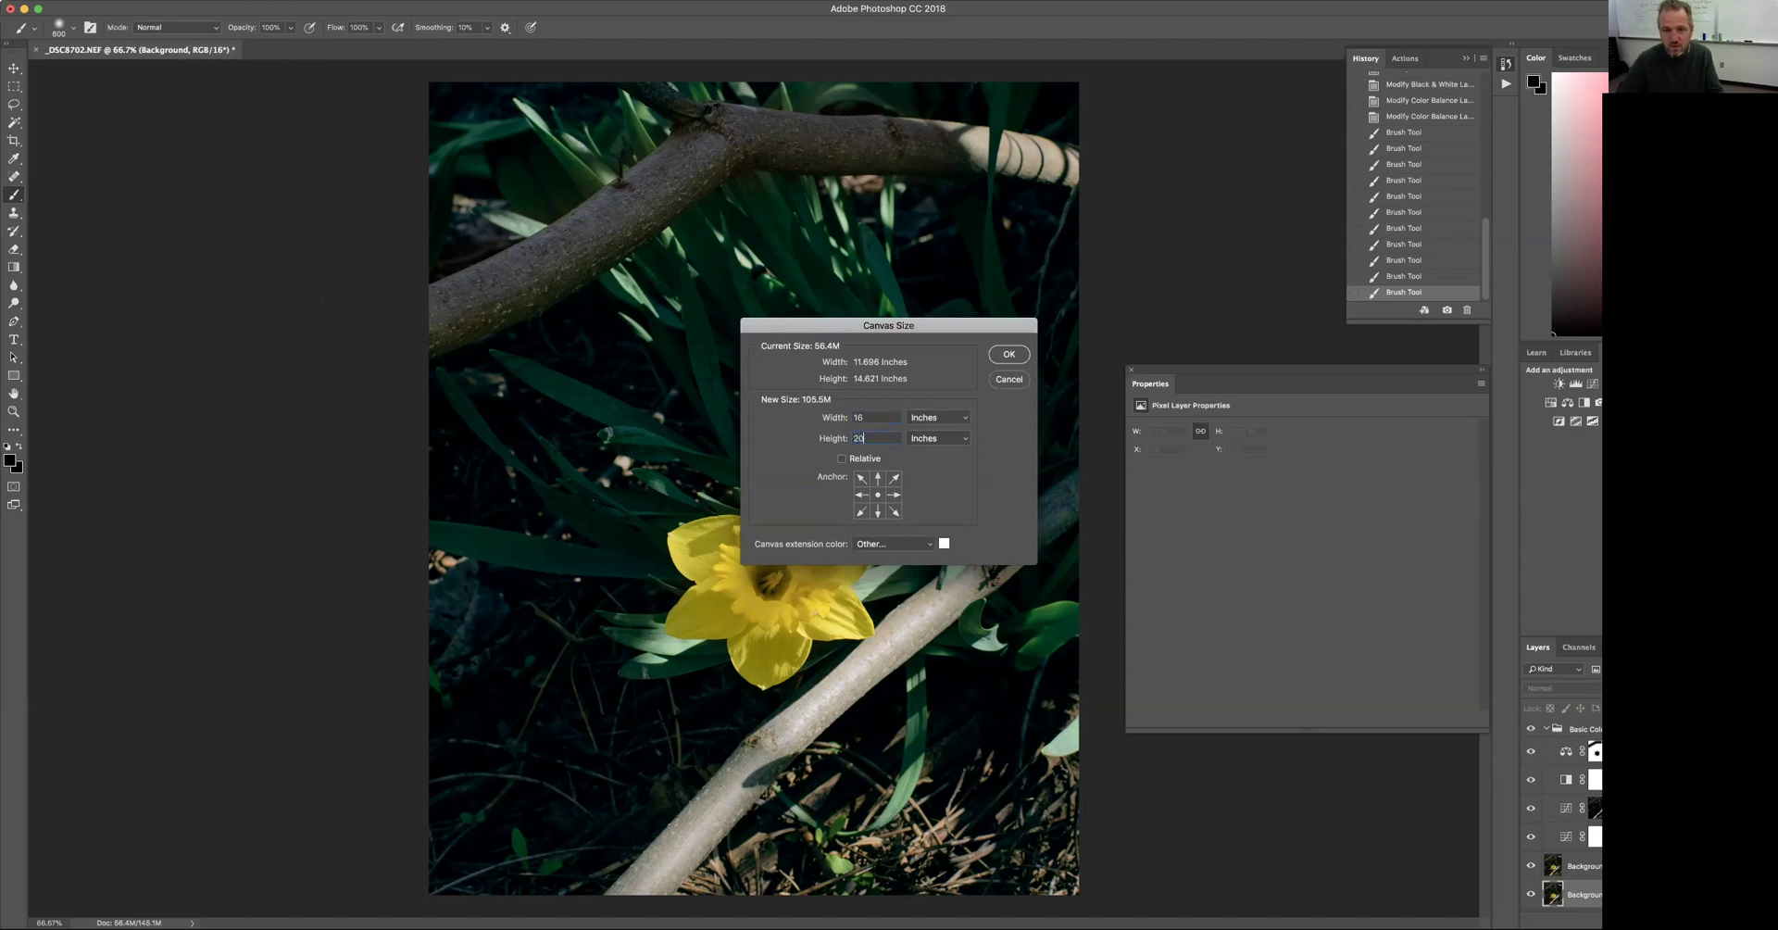
click(1011, 354)
key(super+minus)
key(super+minus)
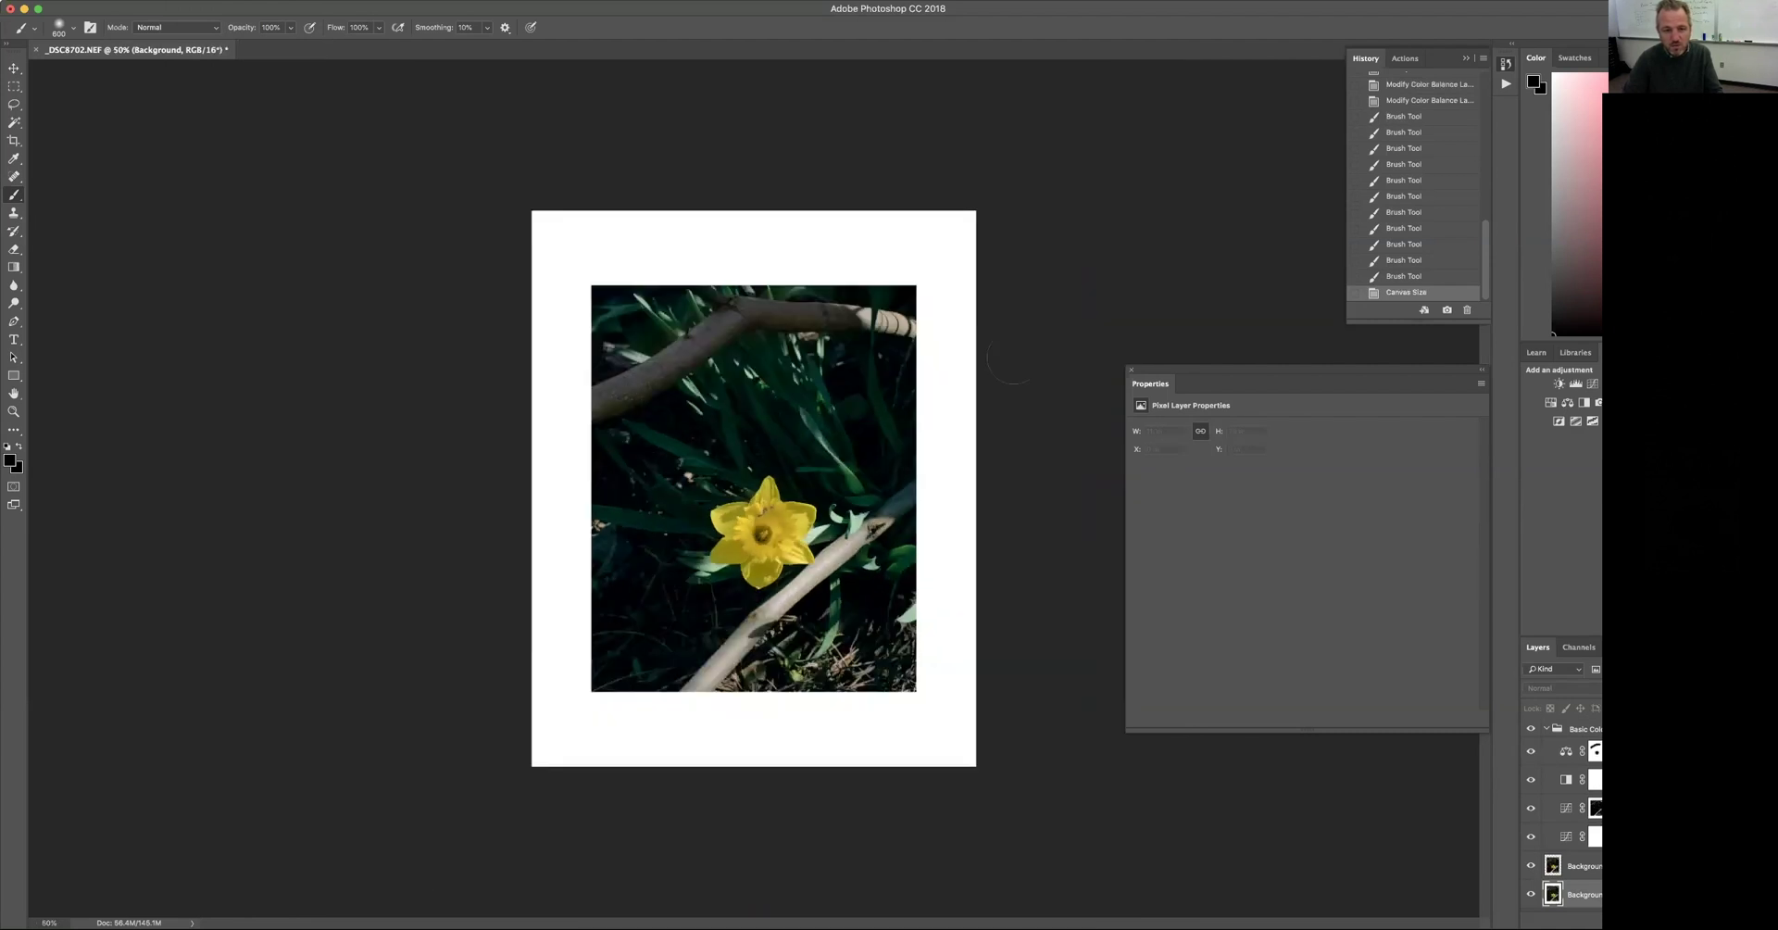
- Compare the image with and without the Basic Color Correction group, and view the Color Balance layer's mask on its own
click(1530, 728)
click(1532, 730)
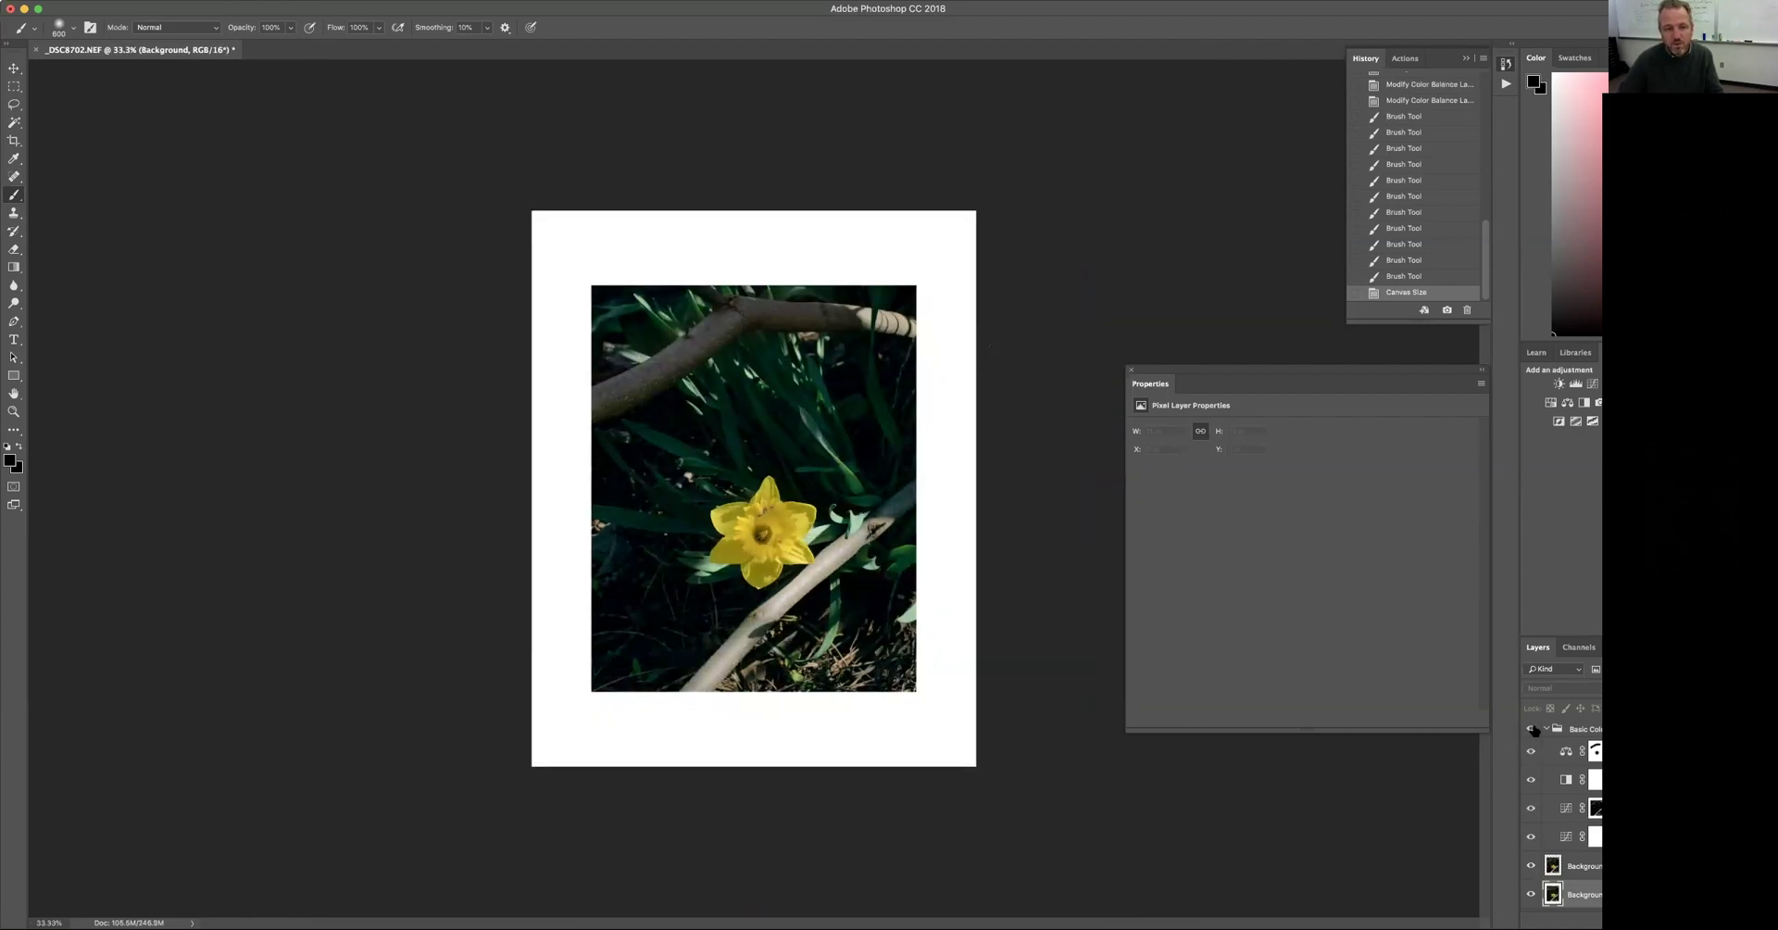
click(1531, 730)
click(1532, 729)
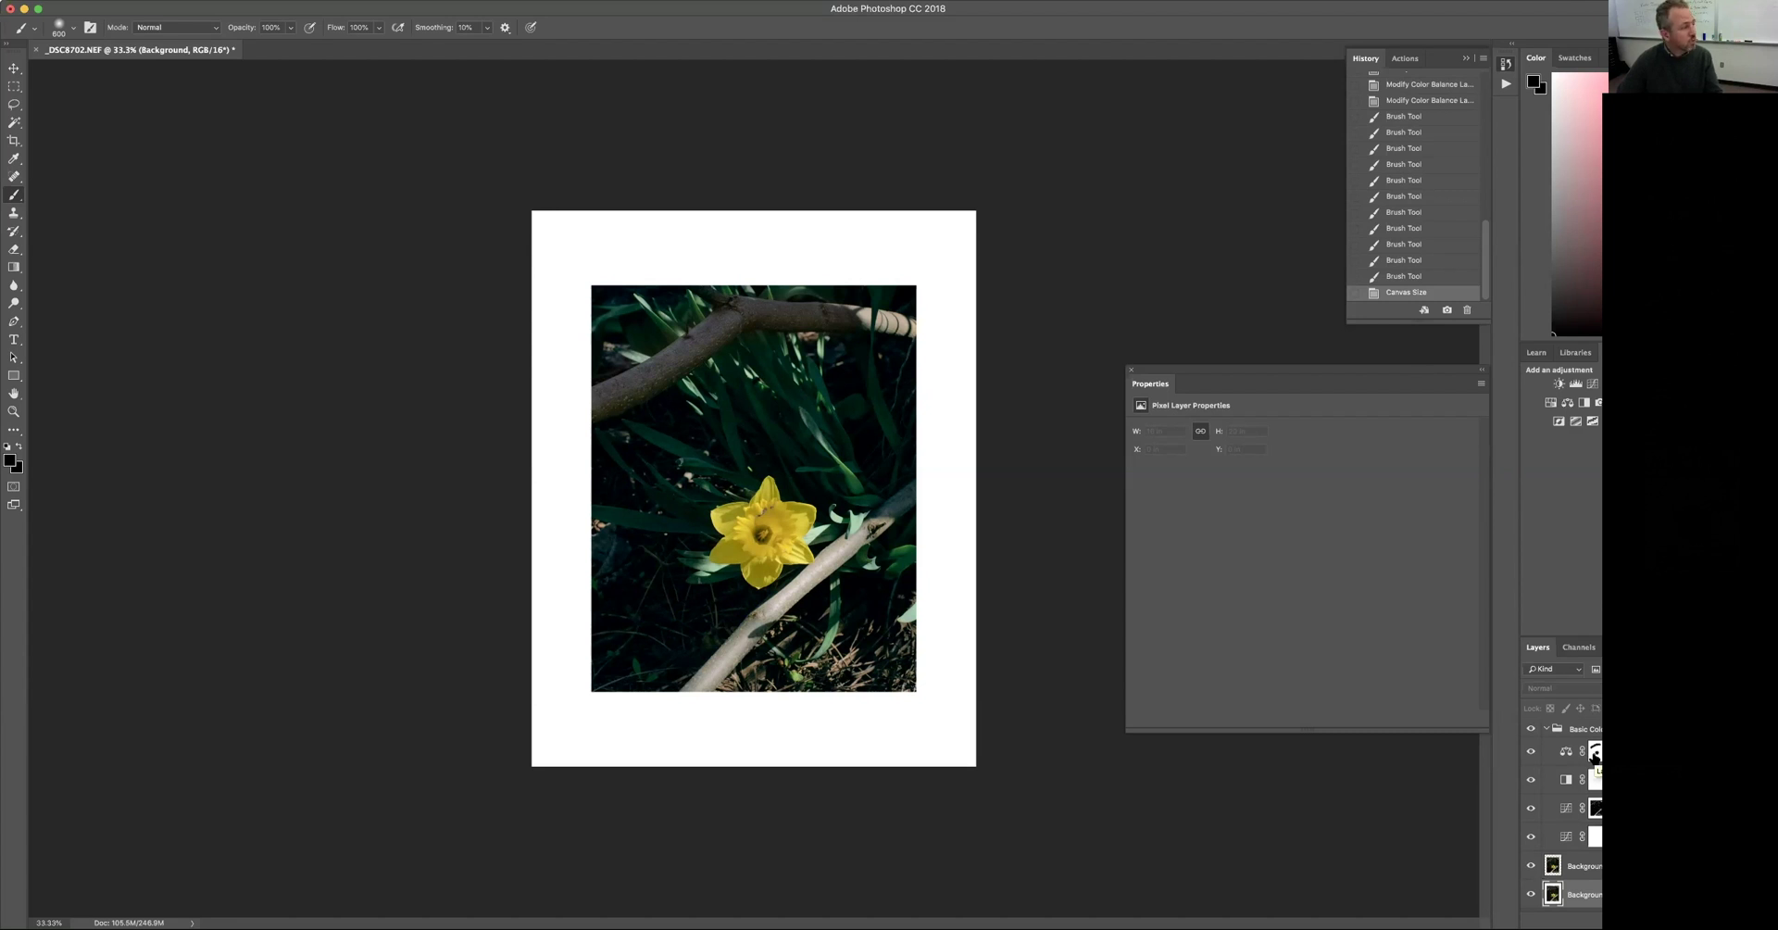
alt+click(1595, 756)
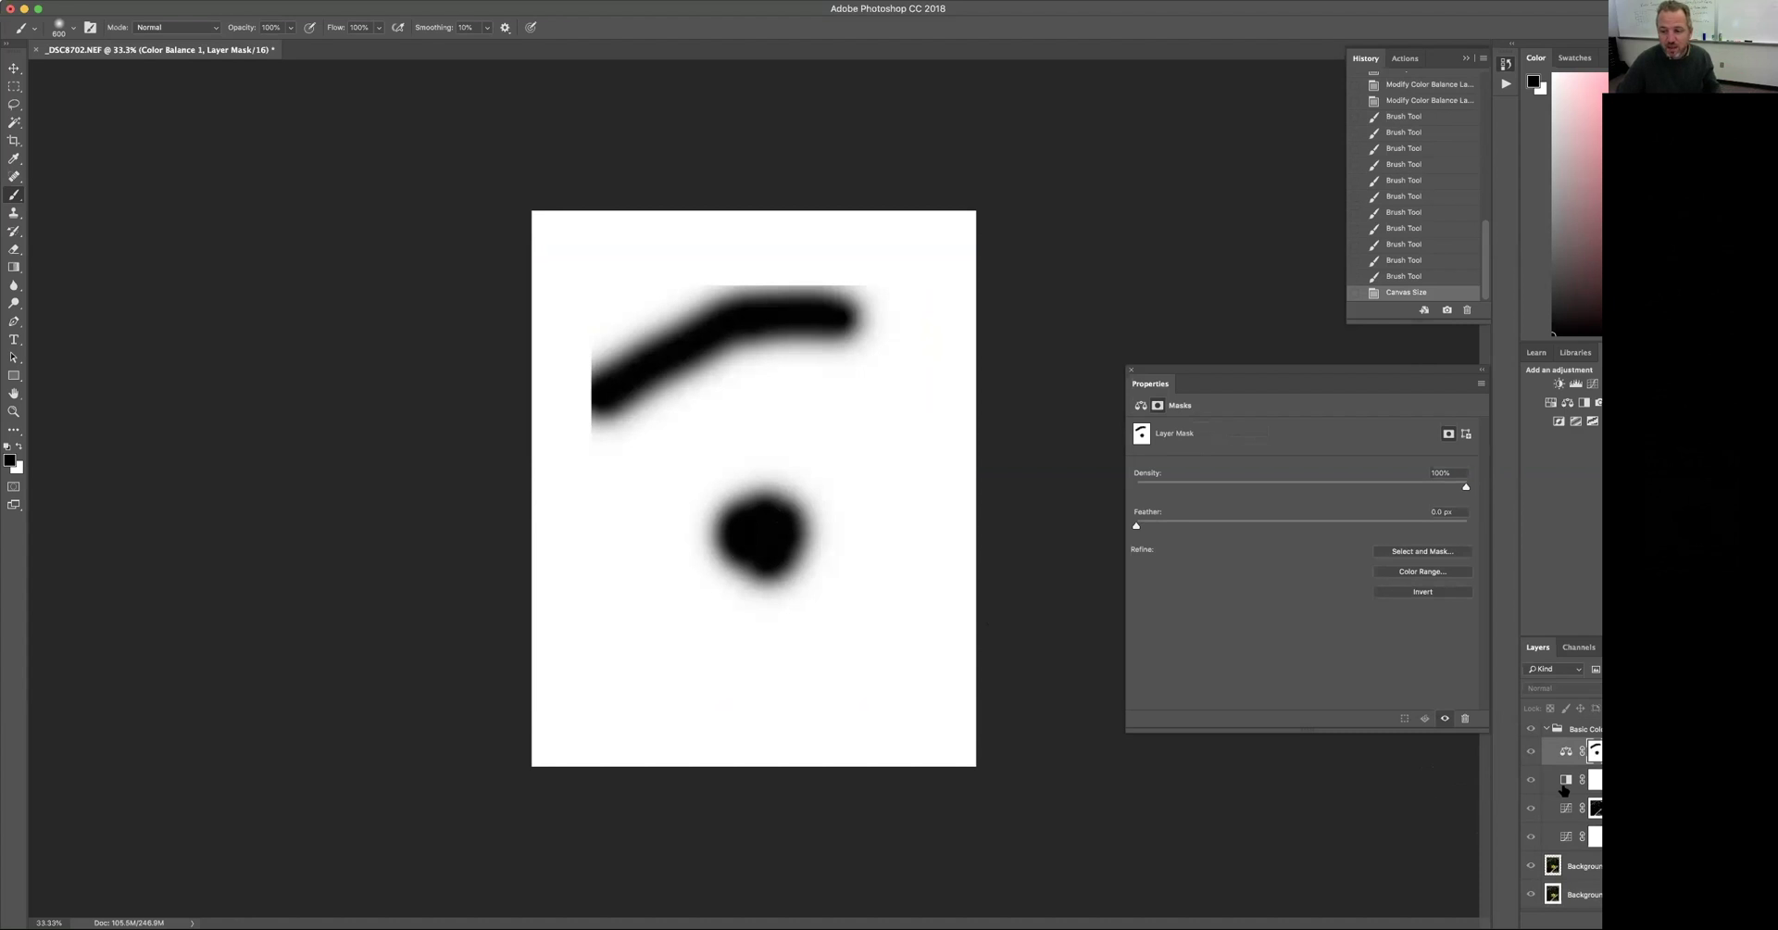
click(1530, 732)
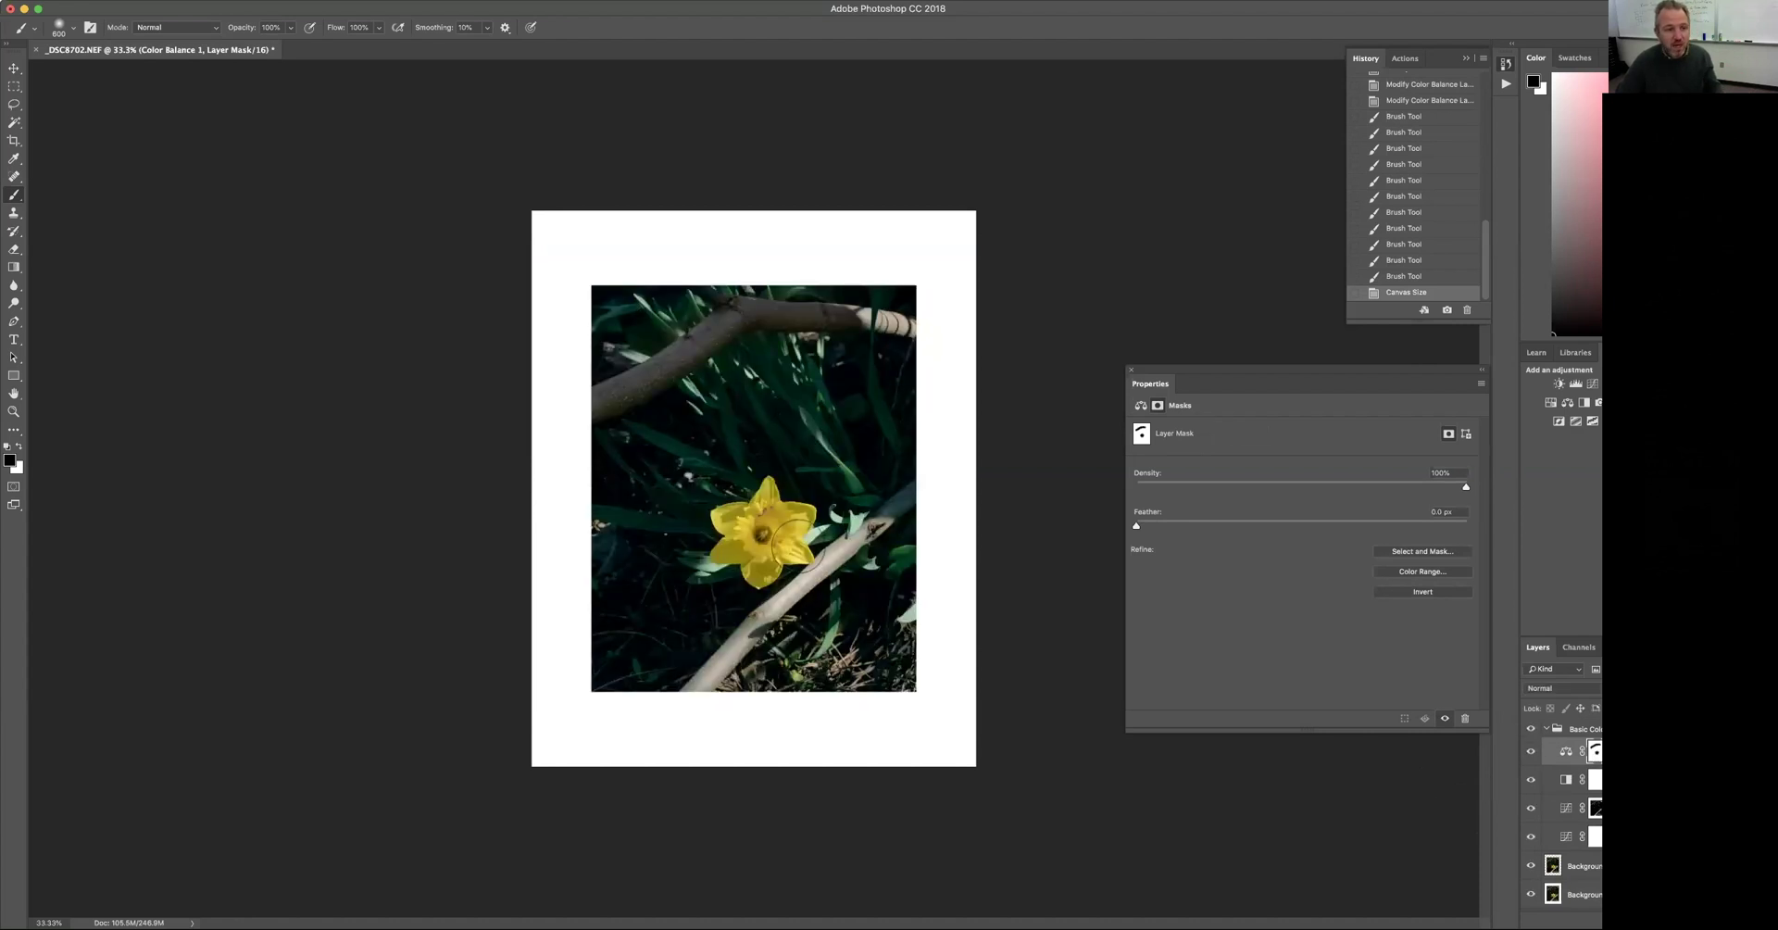
- Undo the canvas enlargement and prepare an 1100 px brush with the default black and white colors
key(x)
key(x)
key(backslash)
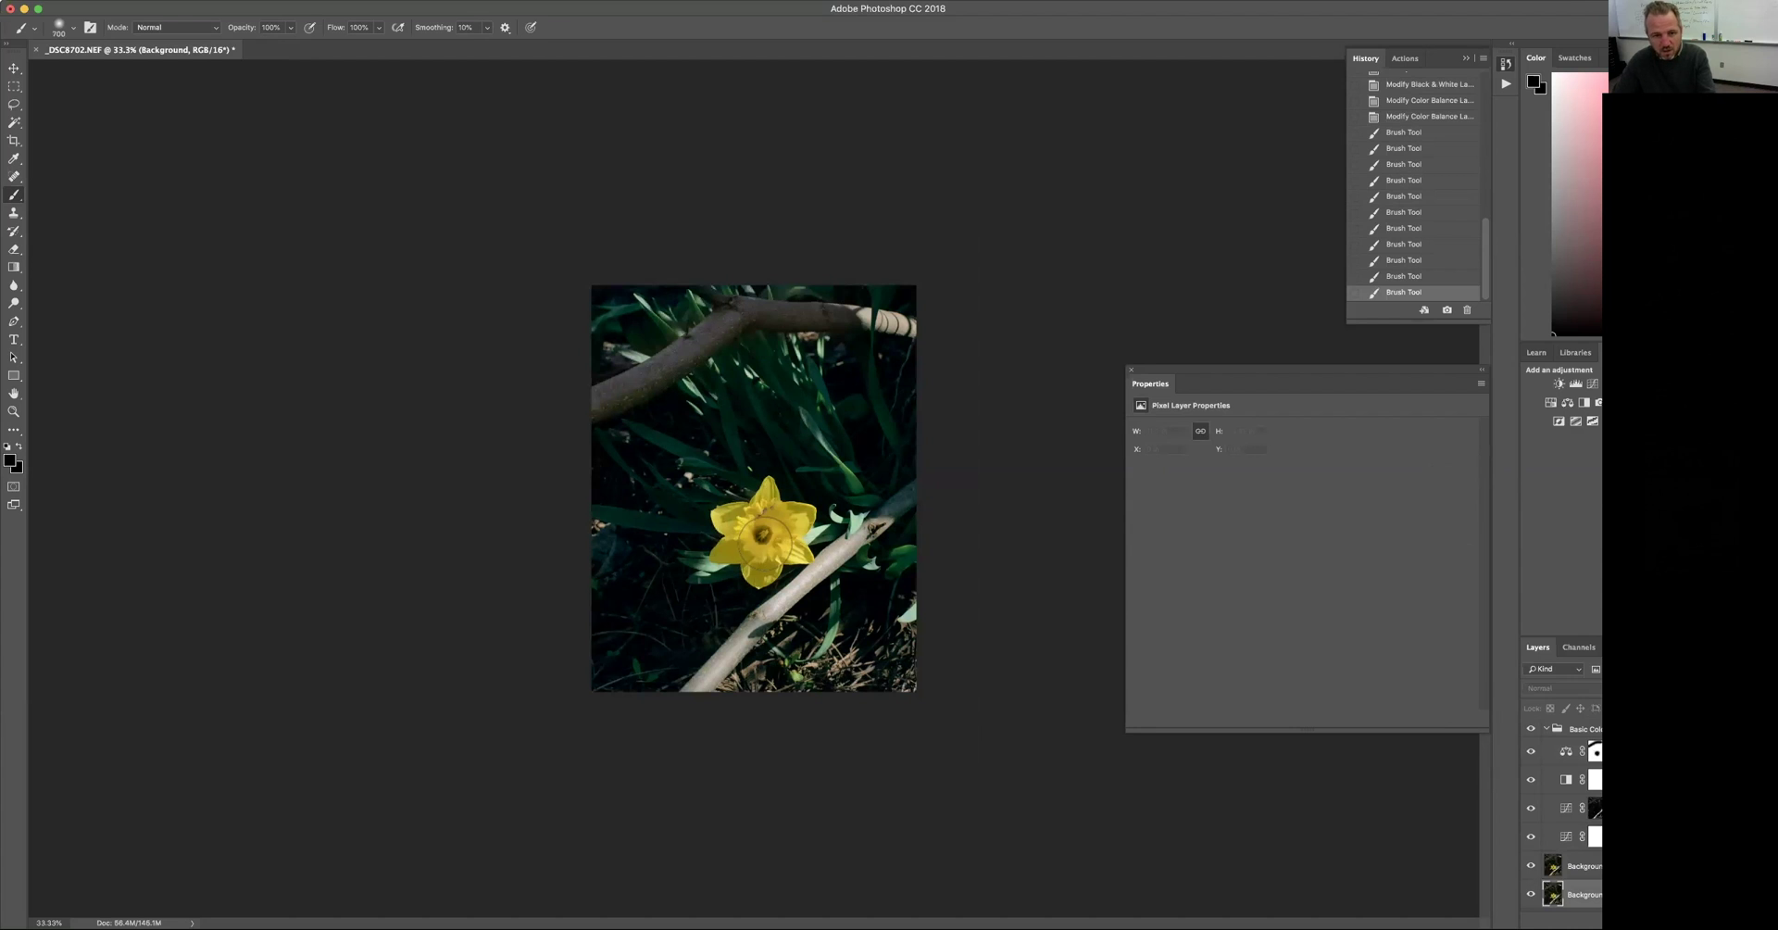
key(d)
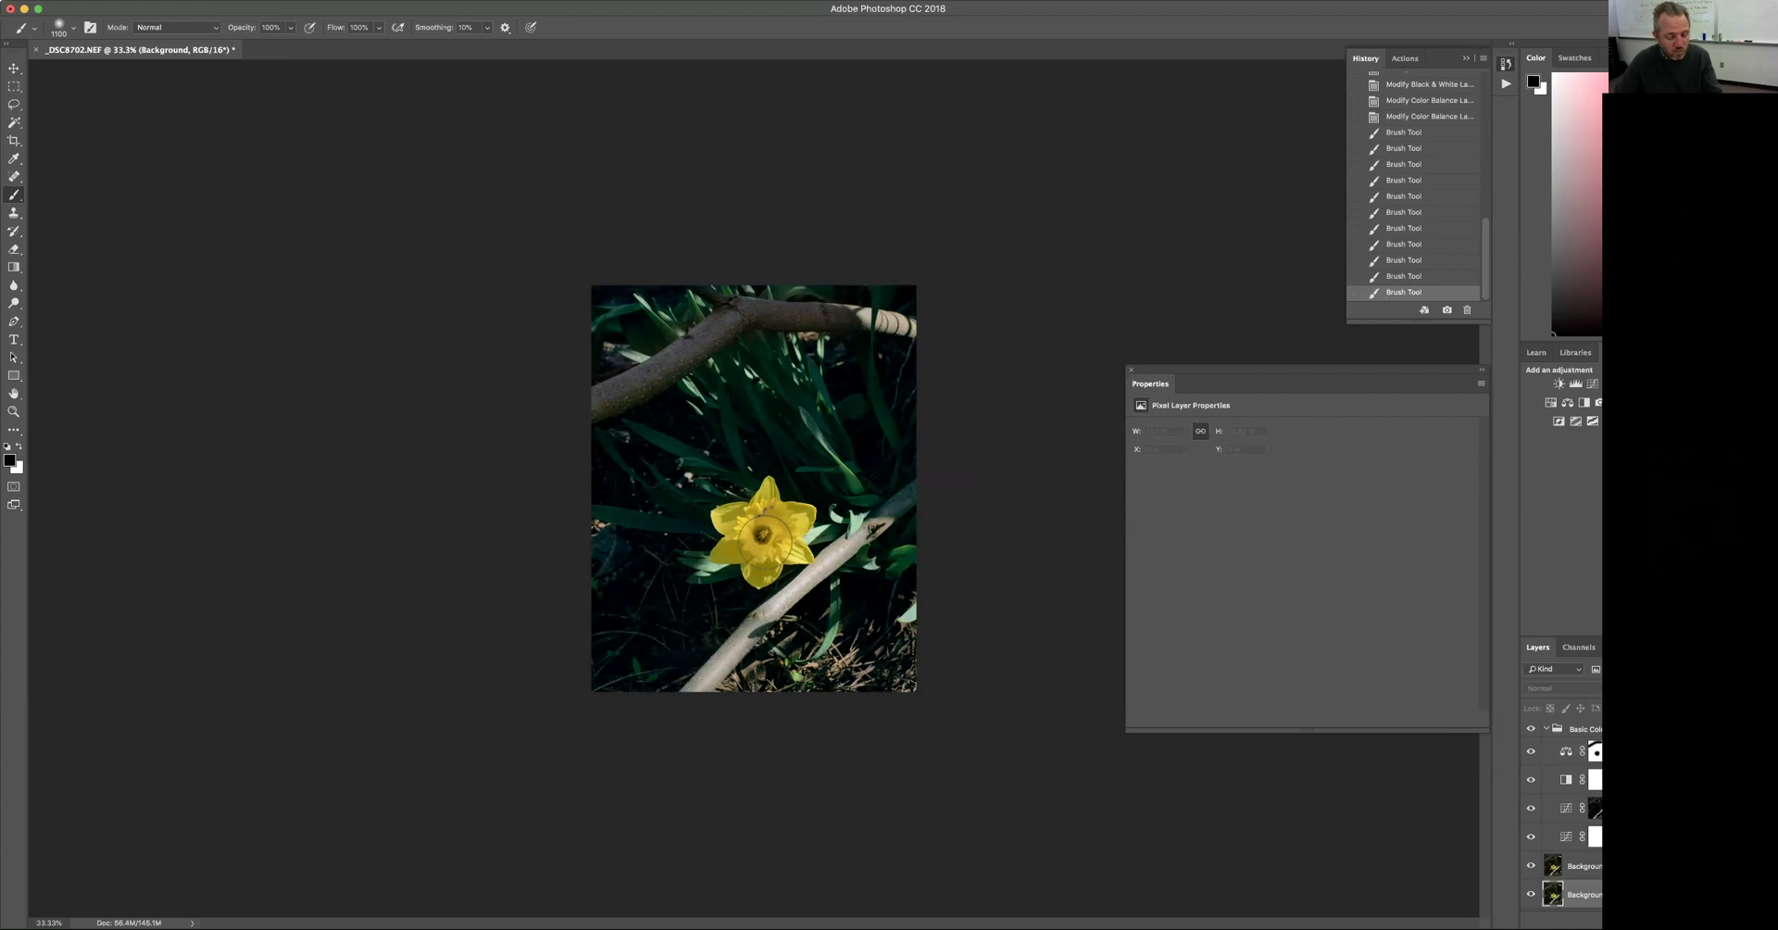
- Switch the foreground color to white and paint one dab over the daffodil with the Background layer selected
key(x)
key(x)
key(x)
key(x)
key(x)
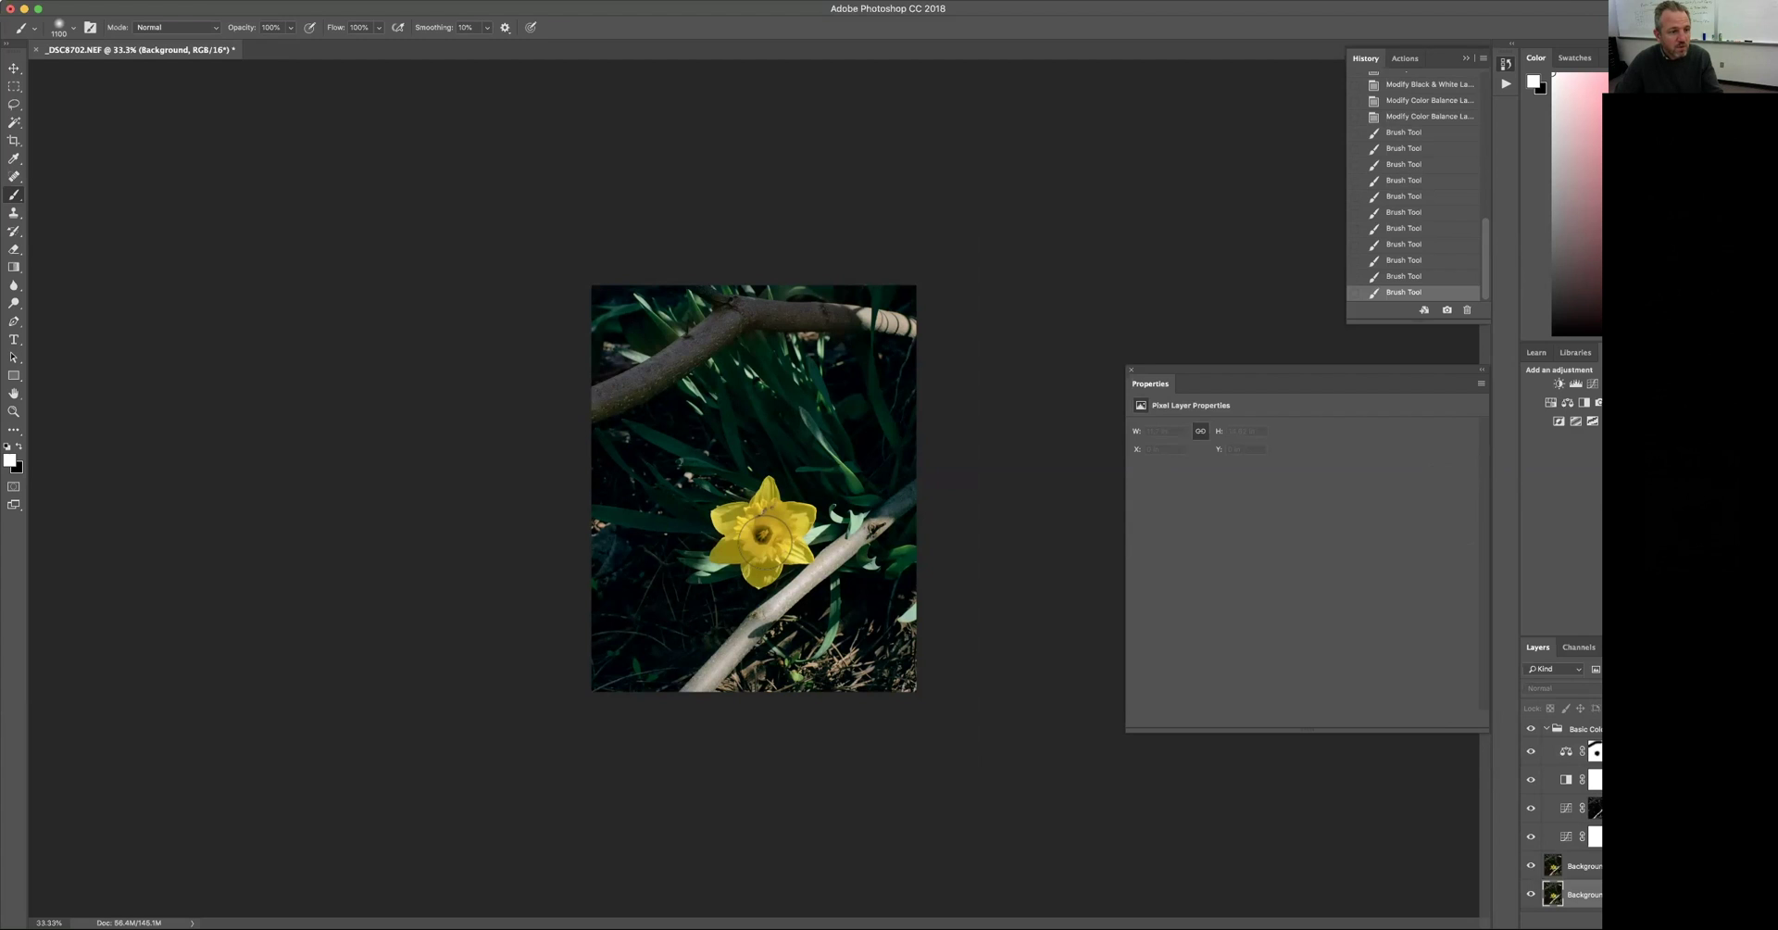
key(x)
key(x)
click(761, 534)
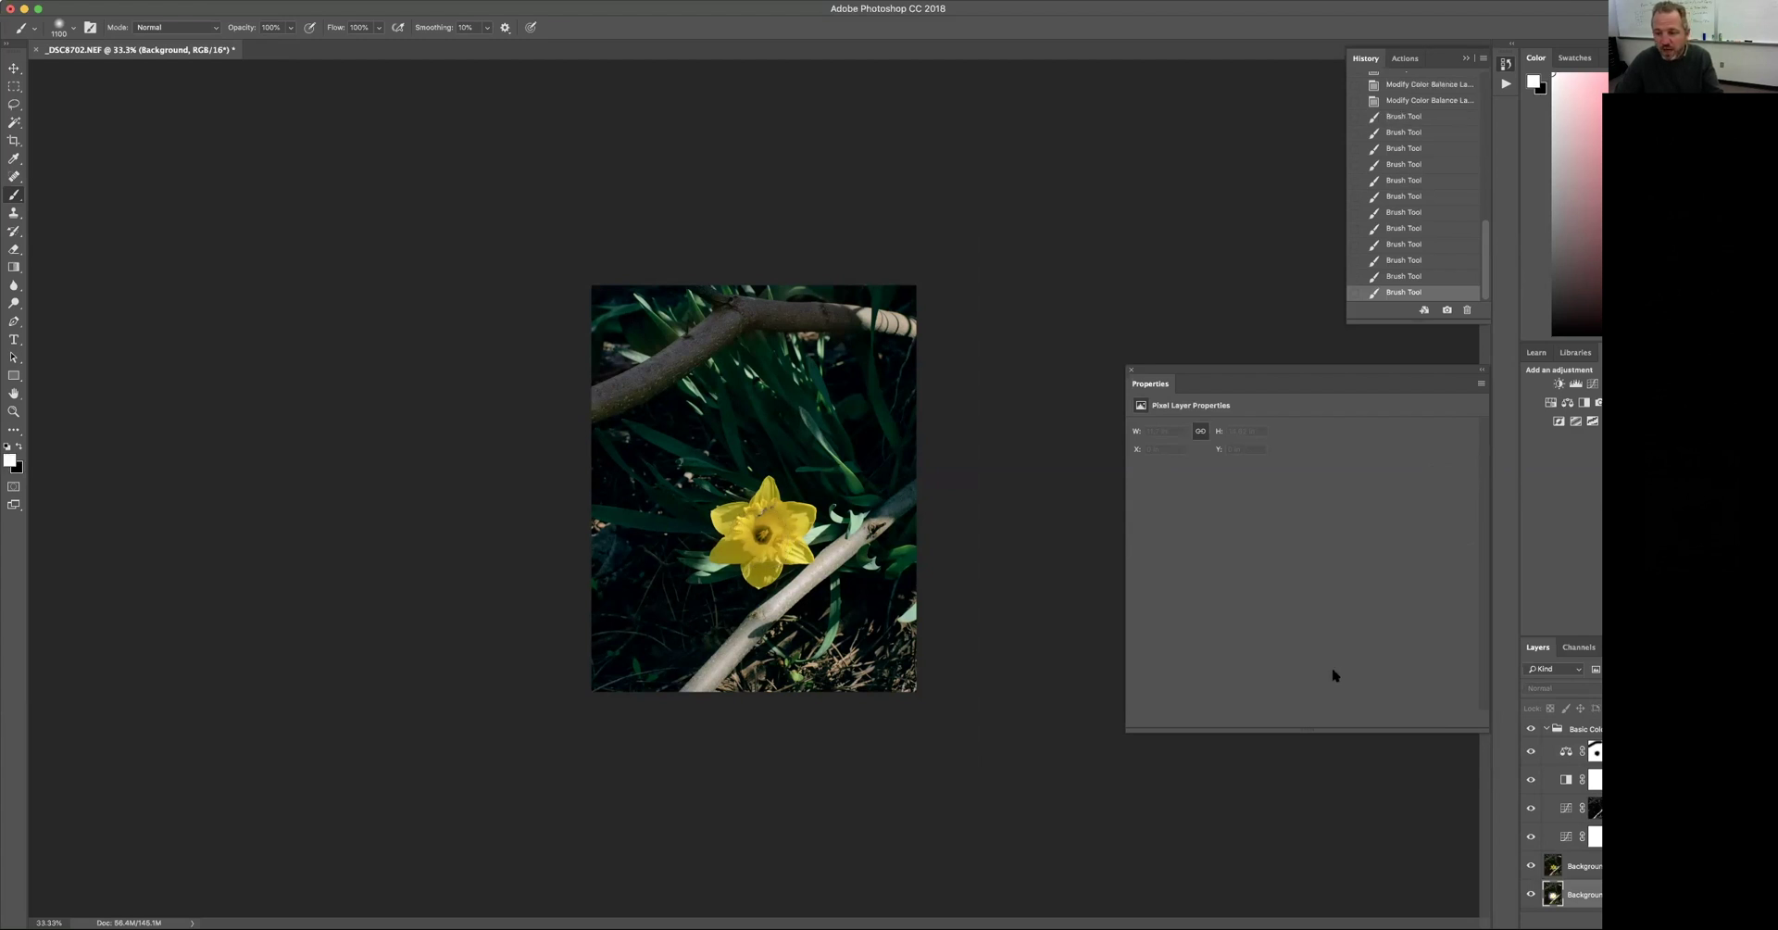
- On the Color Balance layer's mask, paint white over the daffodil to restore the adjustment, and paint it back out with black
click(1592, 750)
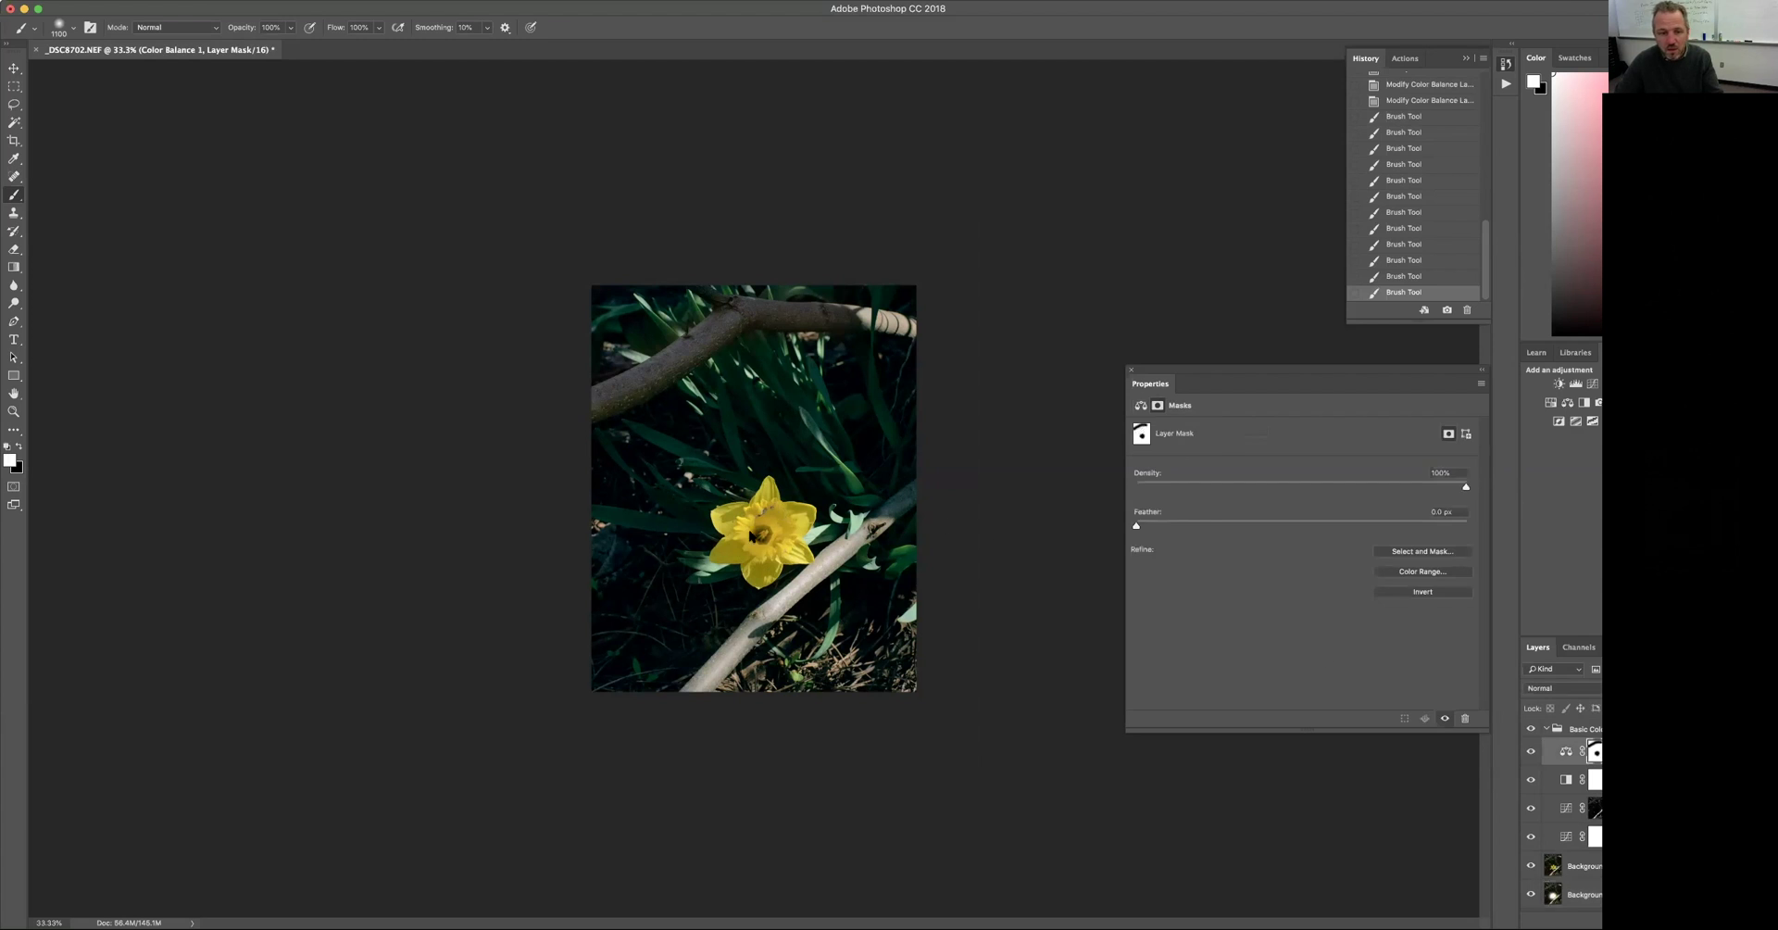
click(781, 543)
click(773, 539)
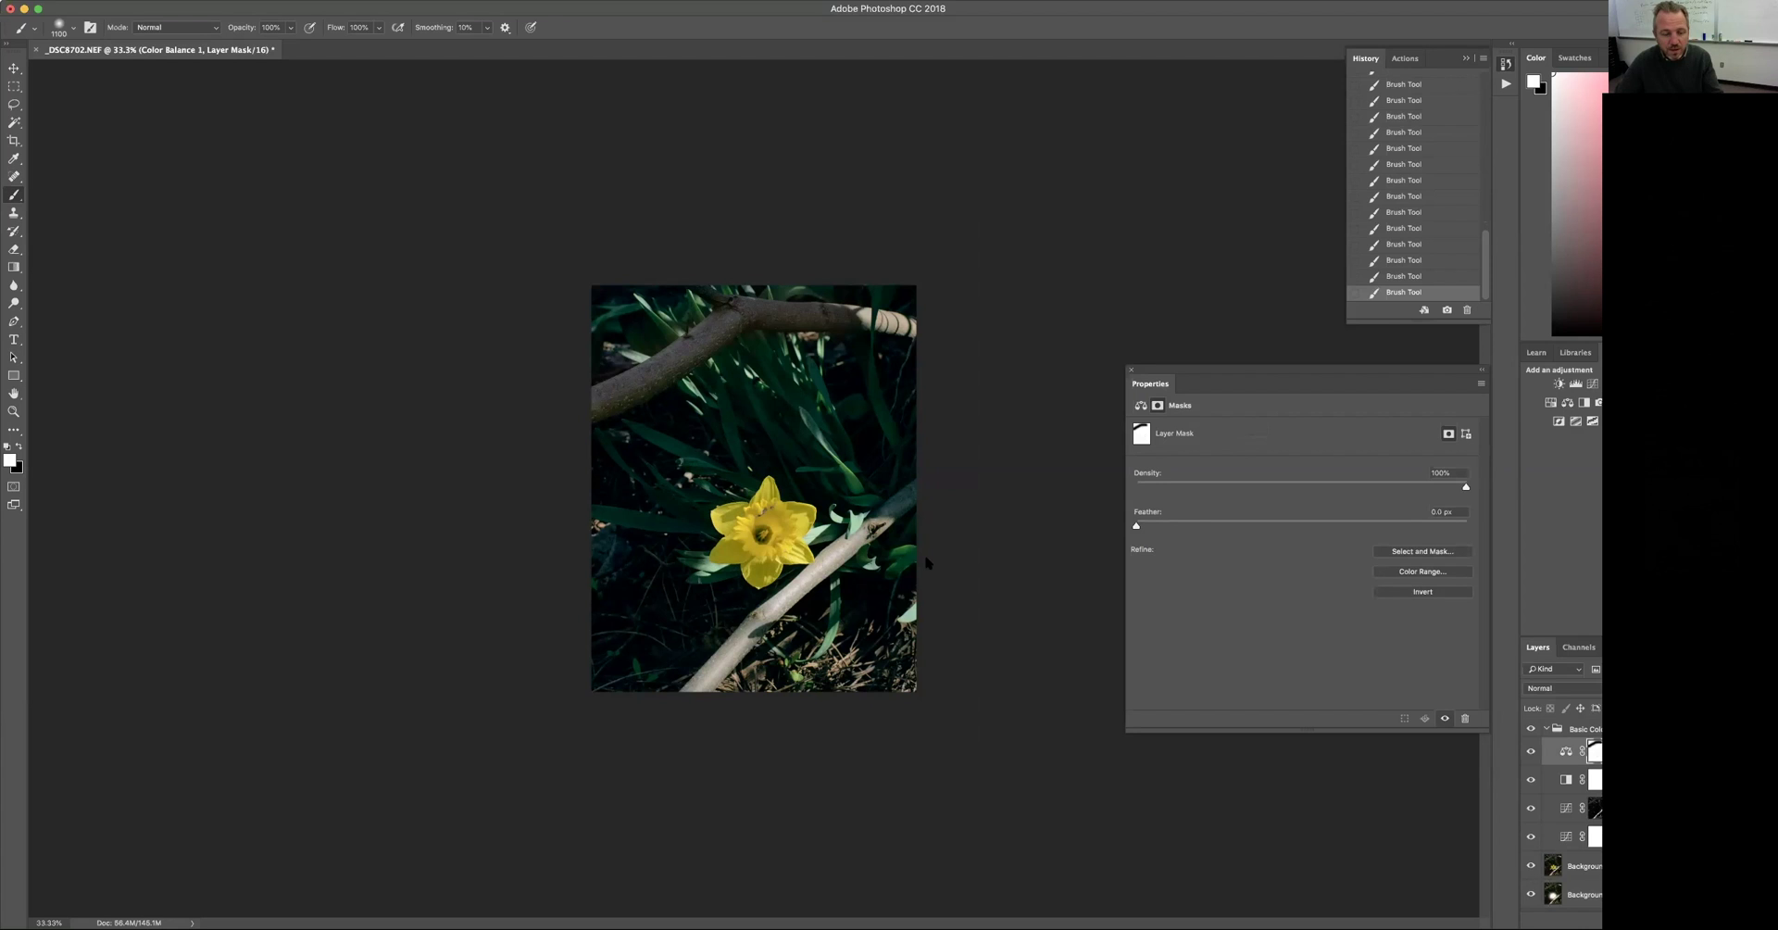
key(x)
click(761, 536)
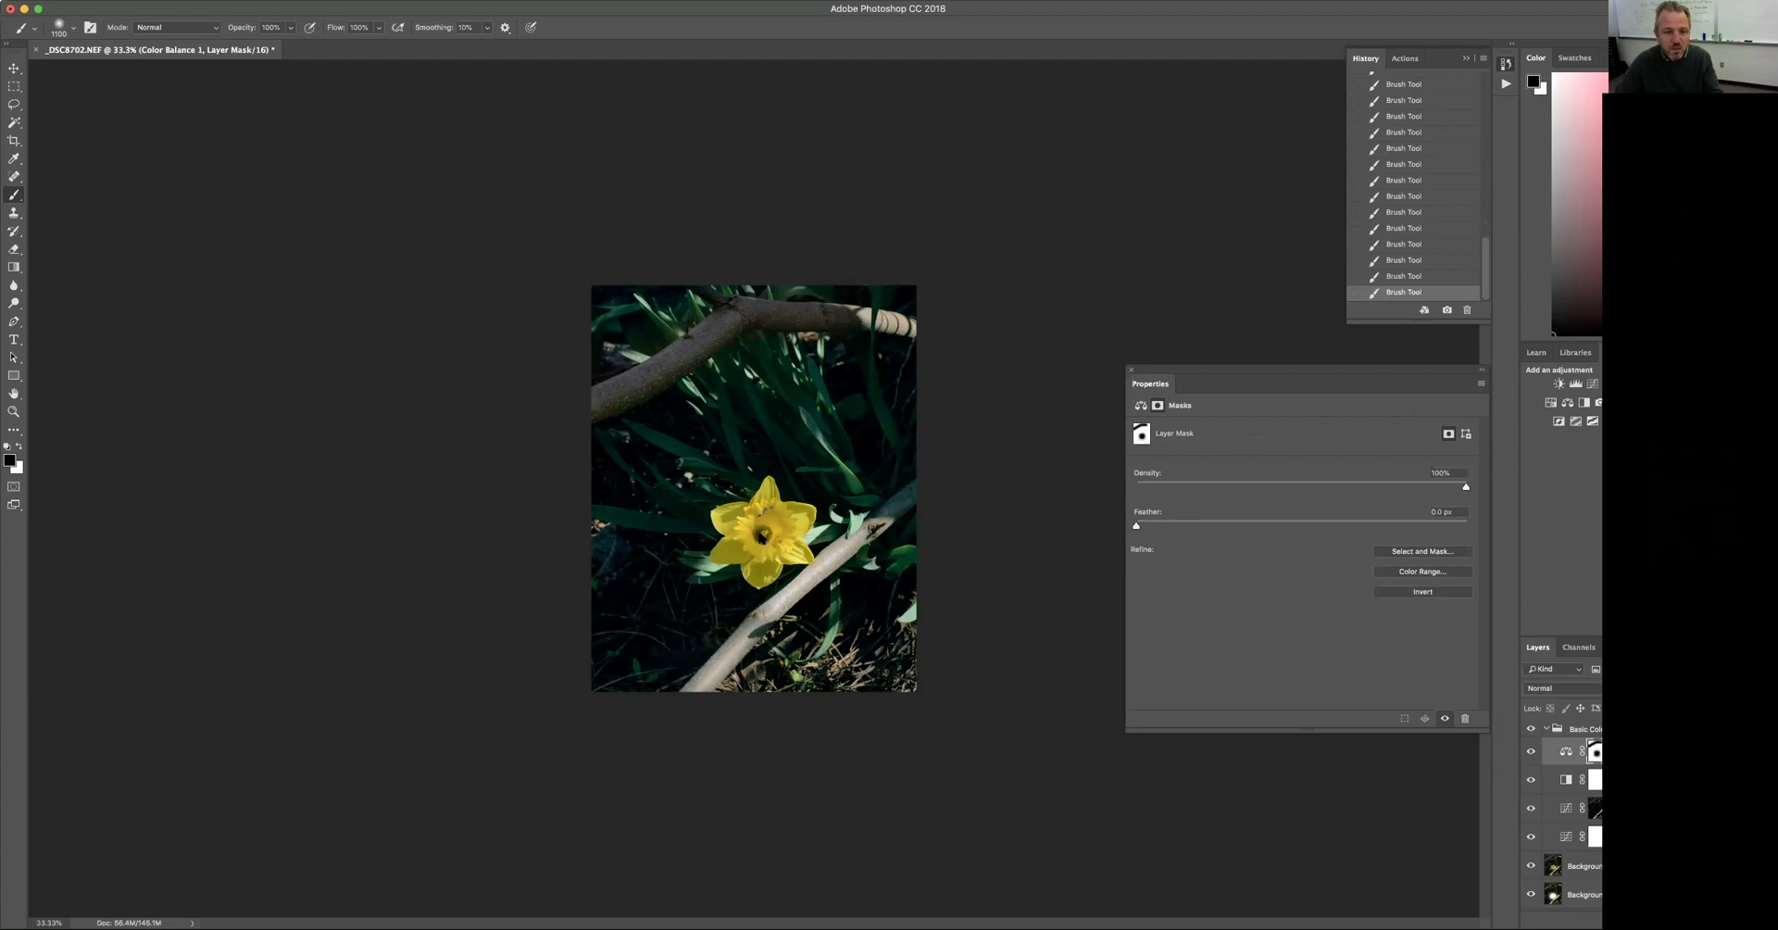